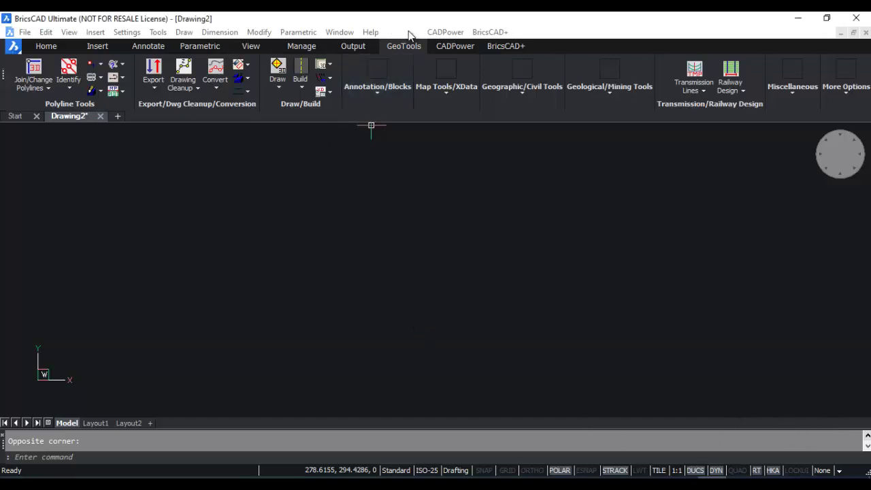
Step: Examine the available GeoTools command groups, the drawing cleanup commands and the list of GeoTools toolbars
click(408, 33)
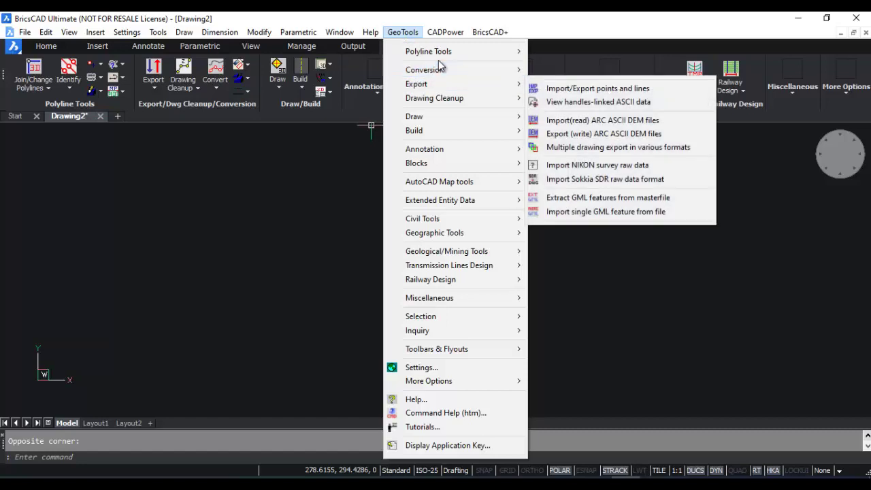
mouse_move(447, 59)
click(306, 168)
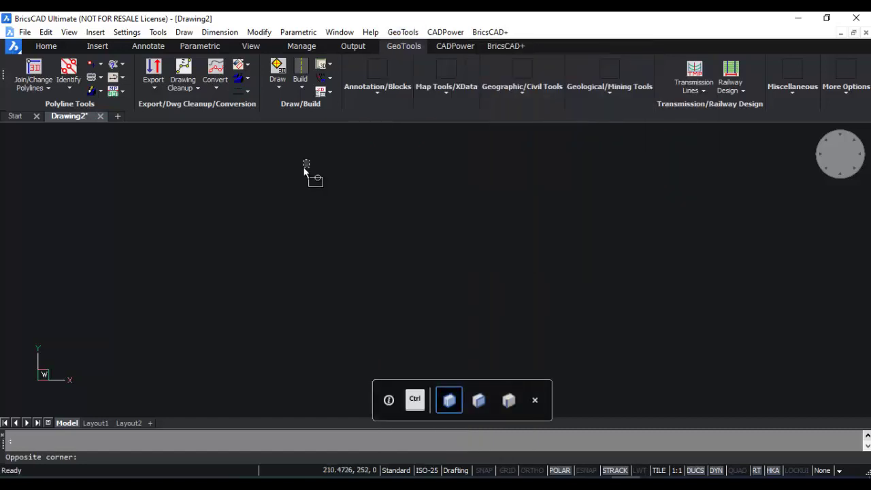
click(306, 167)
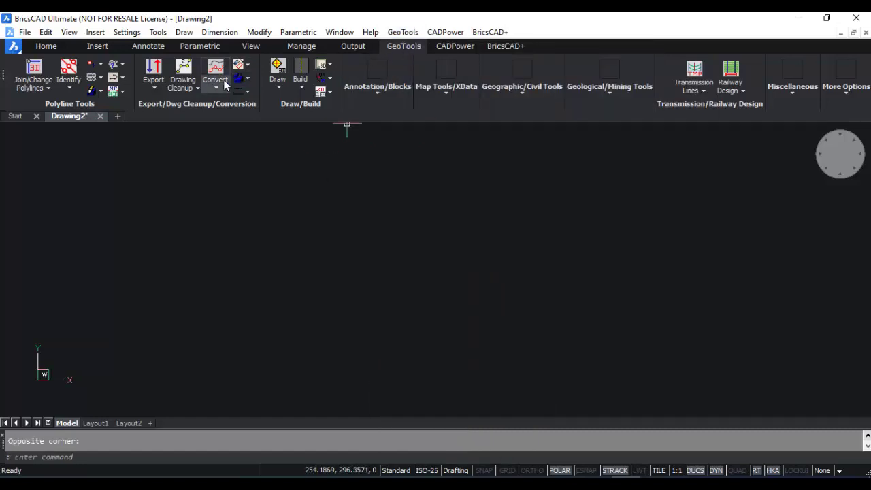
click(211, 87)
click(198, 88)
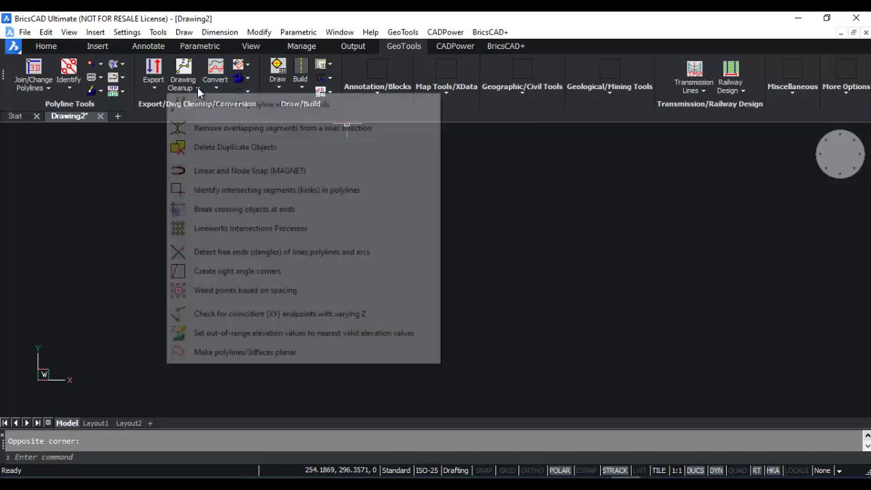
right_click(796, 69)
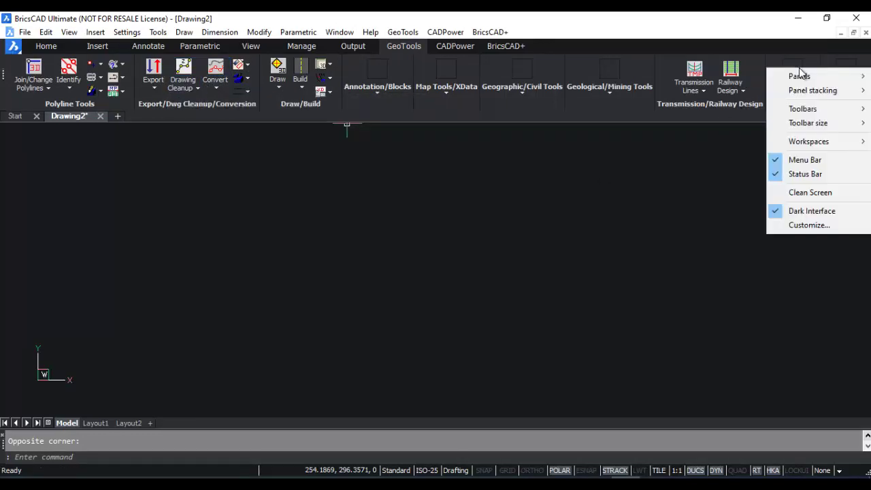
mouse_move(800, 107)
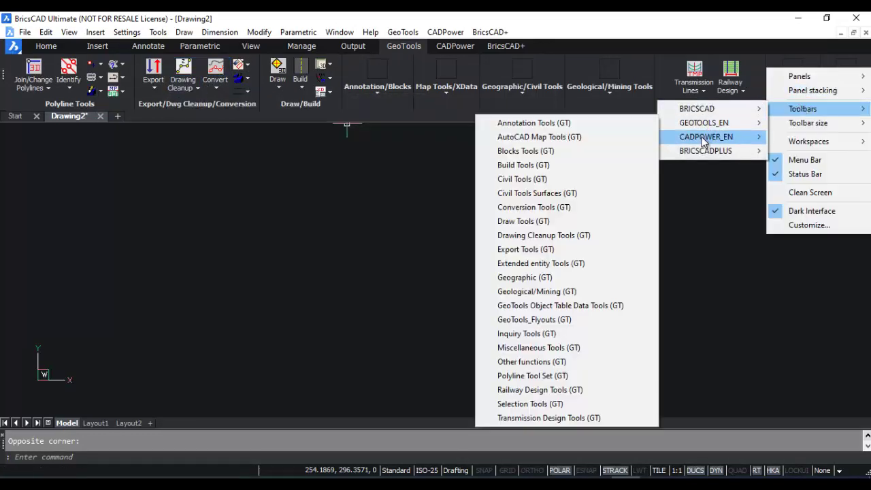
mouse_move(704, 125)
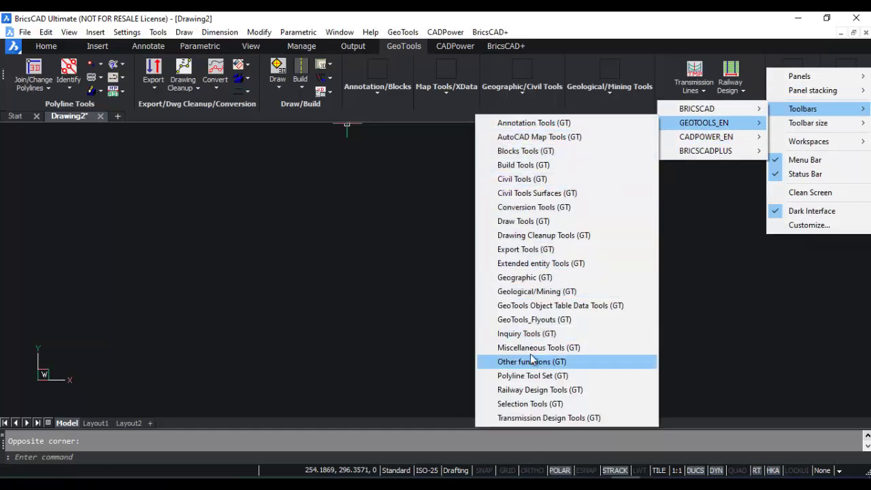
click(531, 263)
drag(123, 51, 283, 182)
click(300, 183)
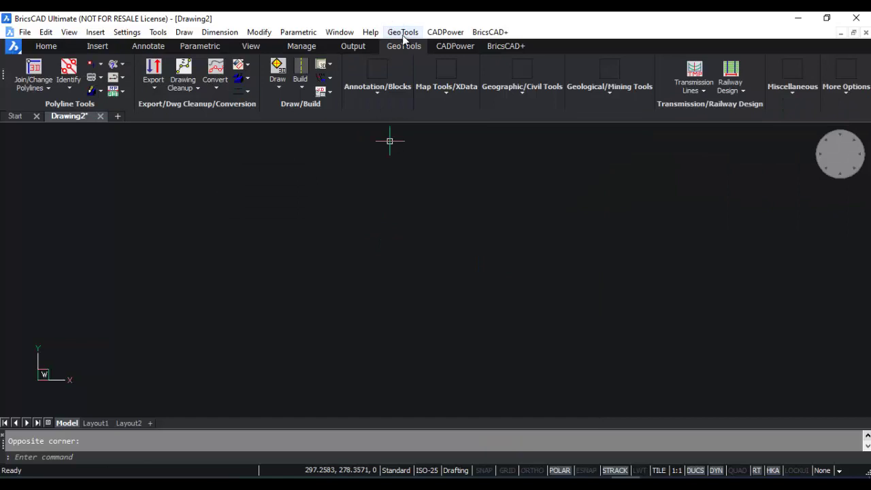
Step: Look up the commands beginning with gt_ on the command line and browse the suggestions, leaving without running one
click(25, 459)
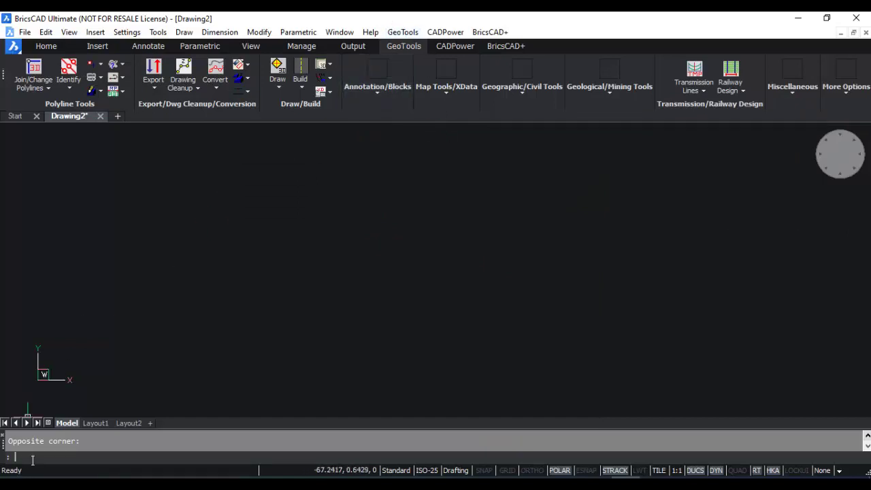
text(gt)
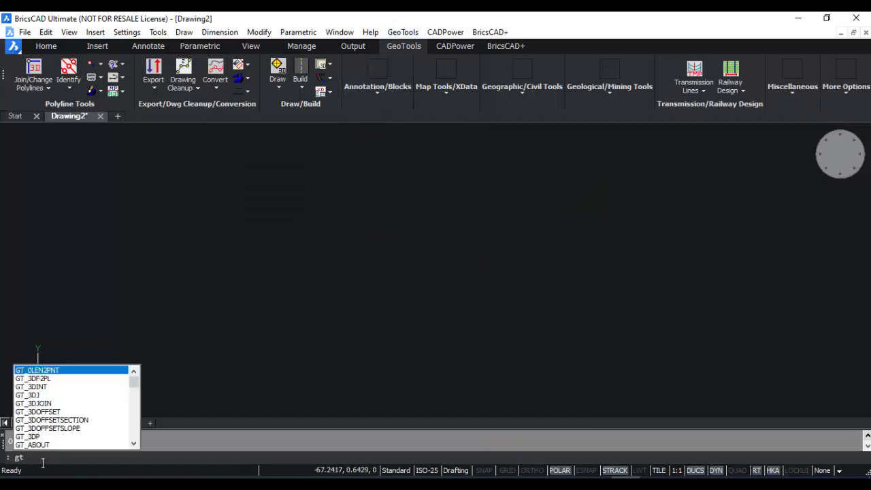
text(_)
key(Down)
key(Down)
key(Down)
key(Down)
key(Down)
key(Down)
key(Down)
key(Down)
key(Down)
key(Down)
key(Down)
key(Down)
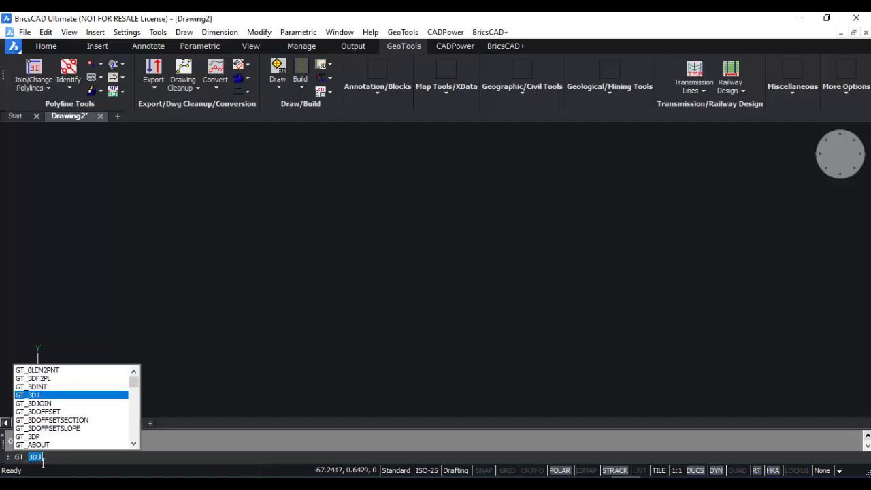
key(Down)
key(Down)
key(Down)
key(Down)
key(Down)
key(Down)
key(Down)
key(Down)
key(Escape)
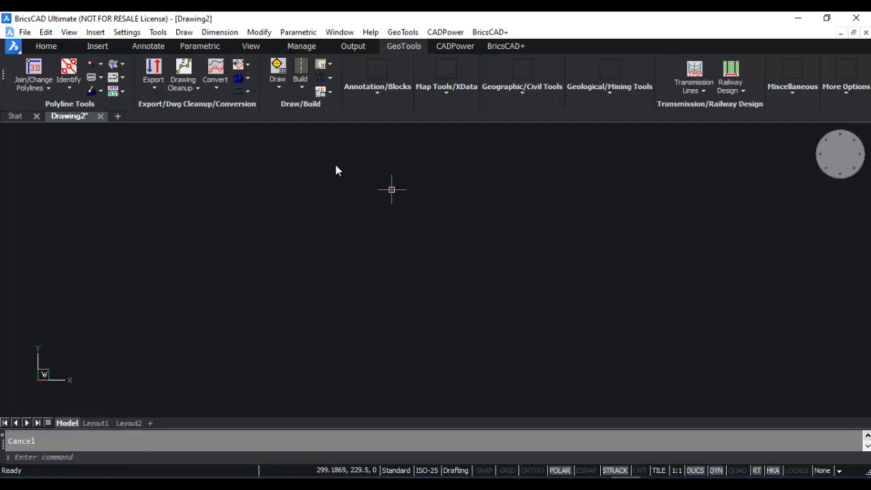
Step: Examine the GeoTools civil tools, including the surface commands for creating TIN surfaces and Voronoi polygons
click(402, 32)
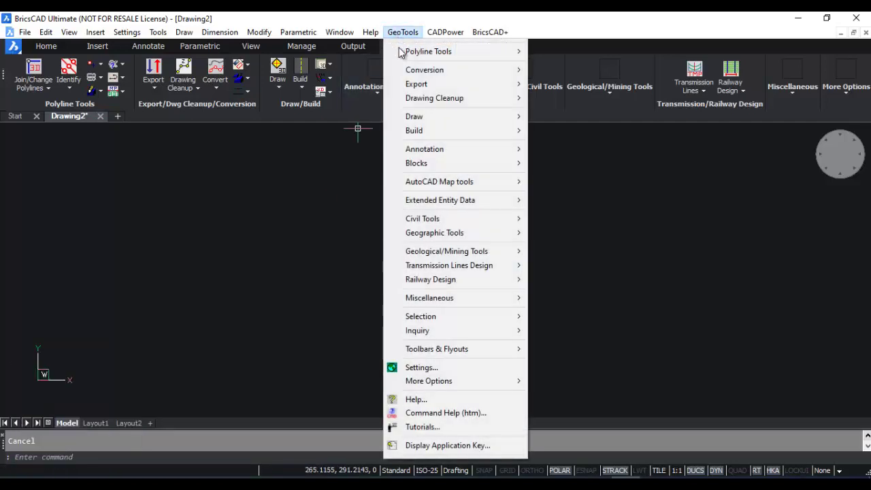
mouse_move(423, 224)
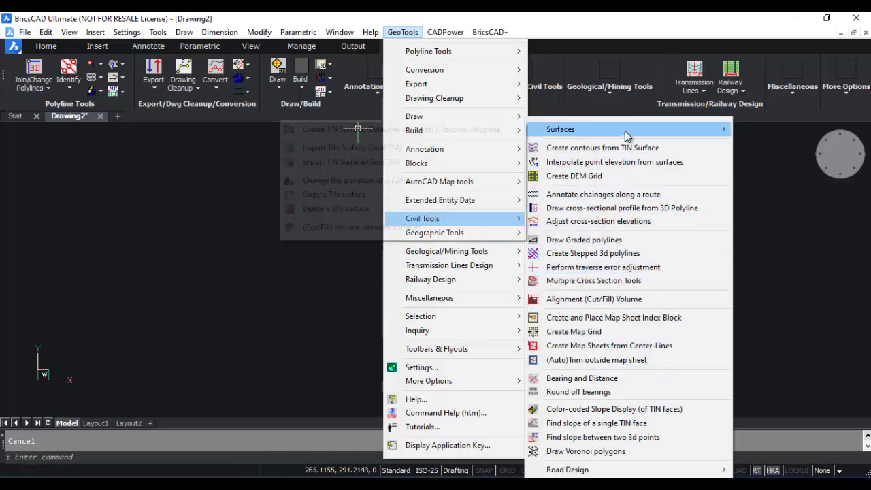
mouse_move(690, 136)
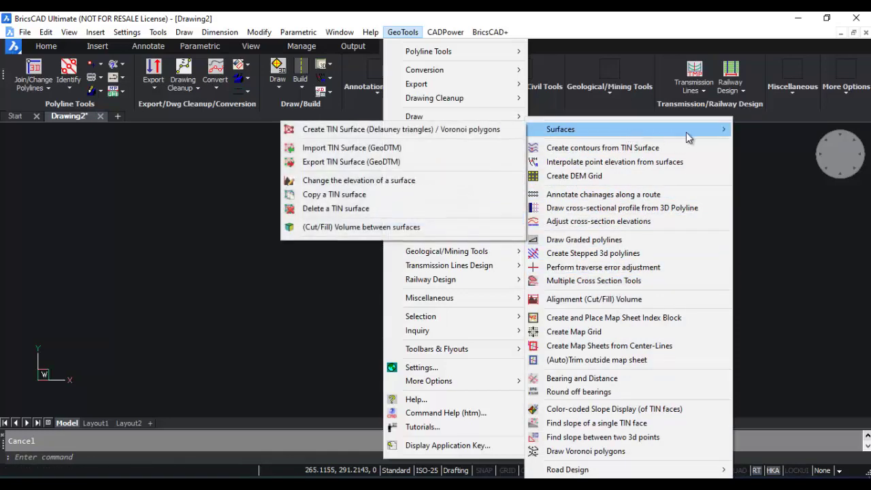
click(822, 435)
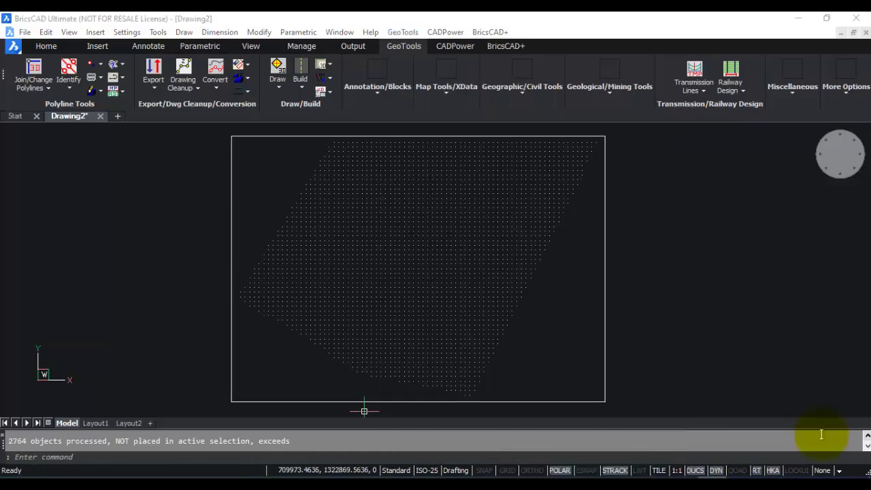
click(404, 32)
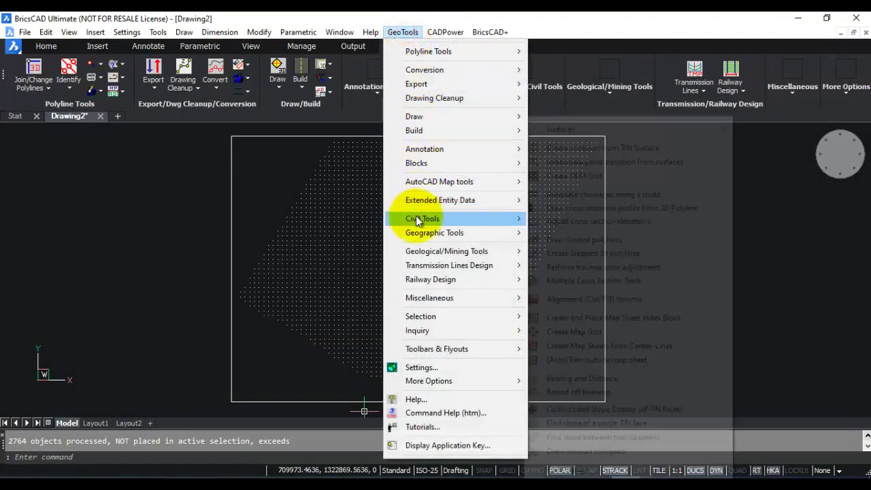
mouse_move(417, 218)
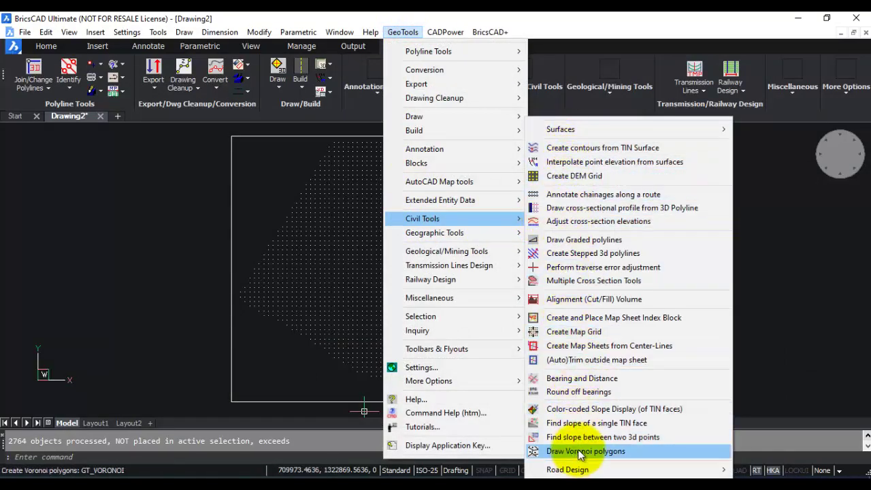
mouse_move(572, 133)
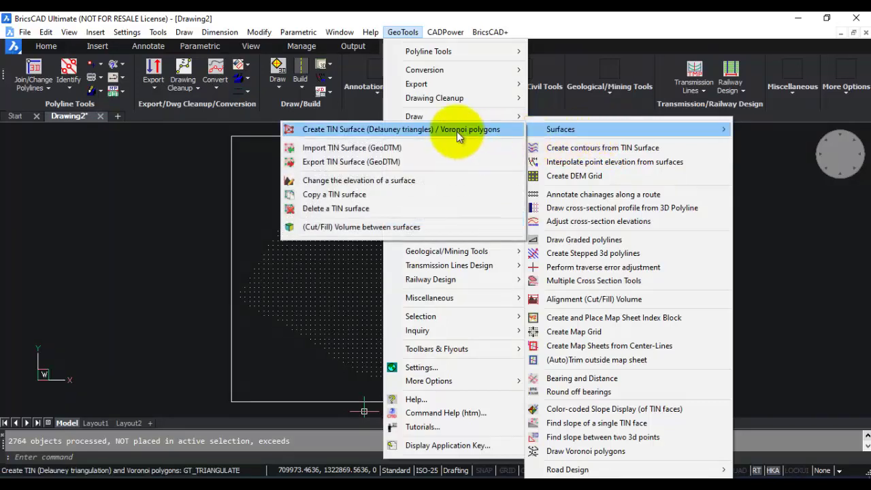
key(Escape)
key(Escape)
key(Escape)
key(Escape)
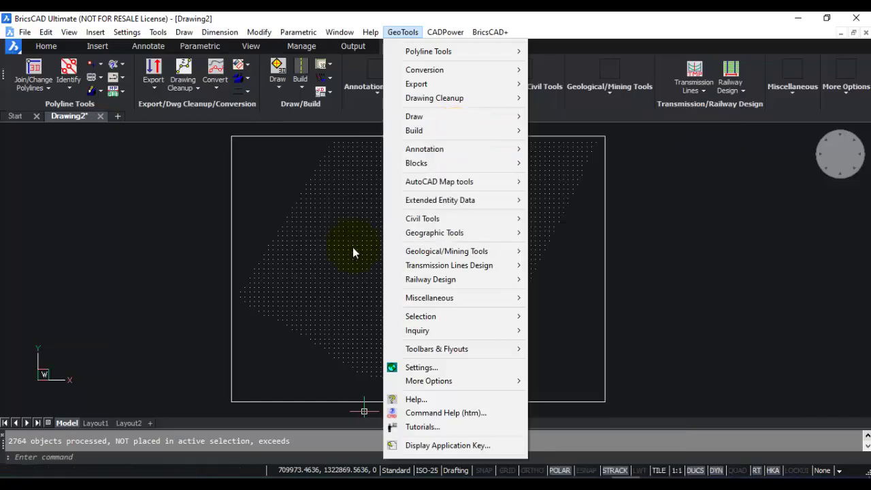
Step: Delete the bounding rectangle around the survey points
scroll(350, 199, up, 1)
mouse_move(349, 199)
shift+middle_down()
mouse_move(360, 286)
mouse_move(408, 241)
mouse_move(558, 232)
mouse_move(556, 245)
mouse_move(356, 241)
mouse_move(585, 234)
mouse_move(535, 235)
shift+middle_up()
click(841, 157)
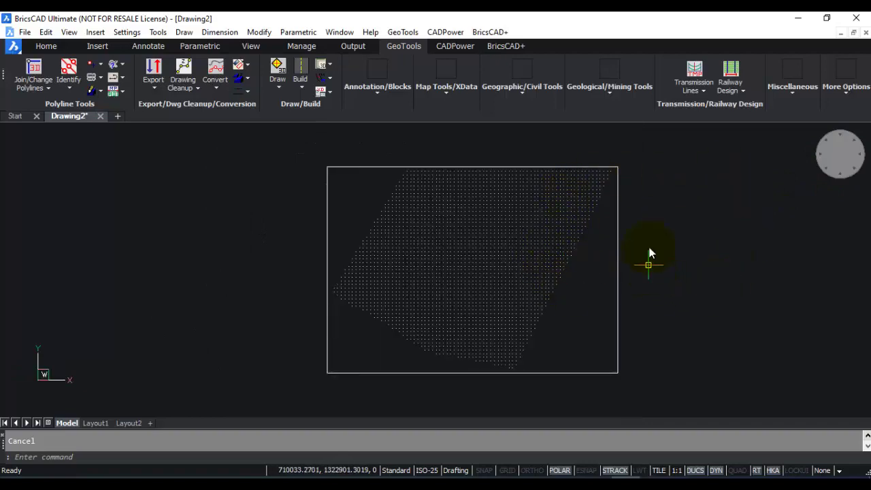
drag(660, 221, 604, 297)
key(Delete)
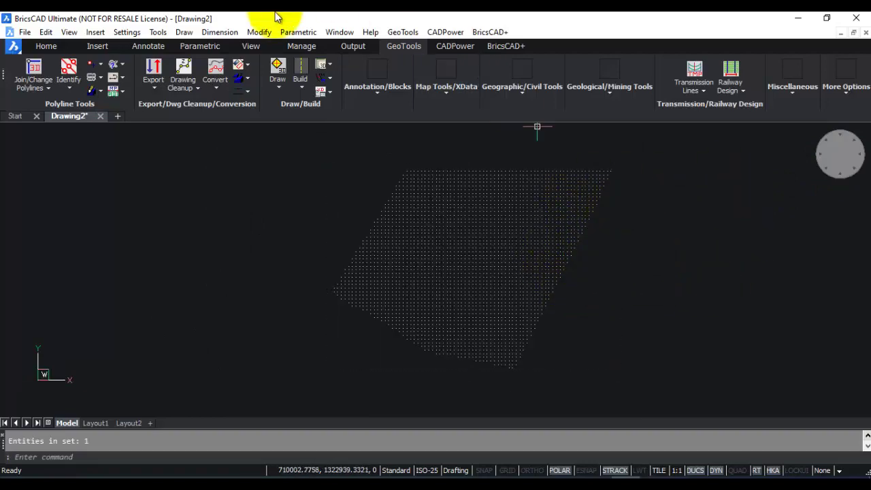
Step: Set up a TIN triangulation using 3d faces, with surface creation enabled and the surface name UAQ
click(395, 34)
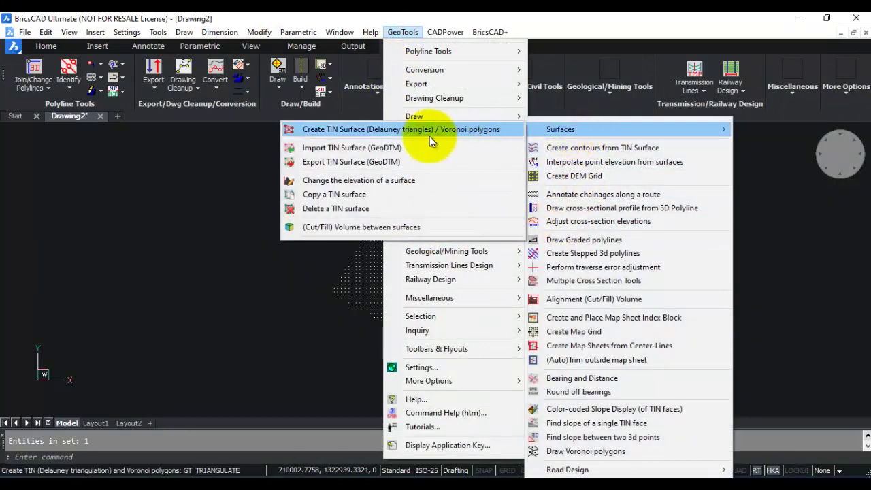
click(364, 133)
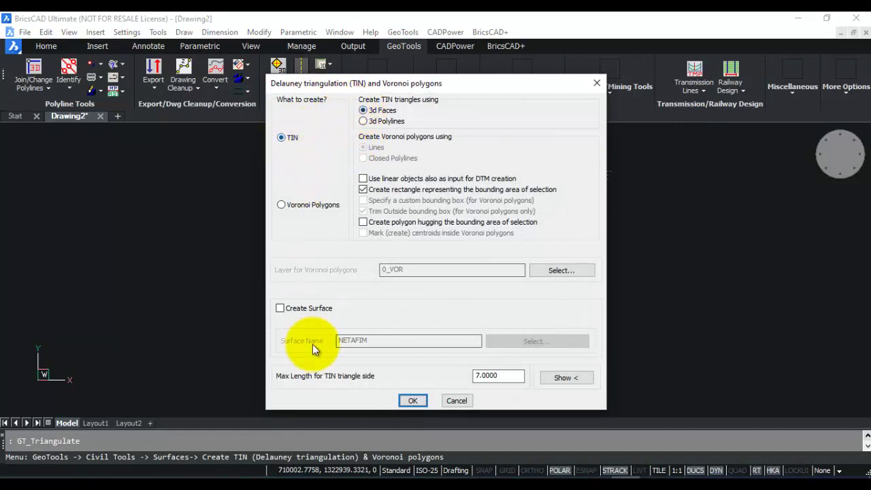
click(282, 308)
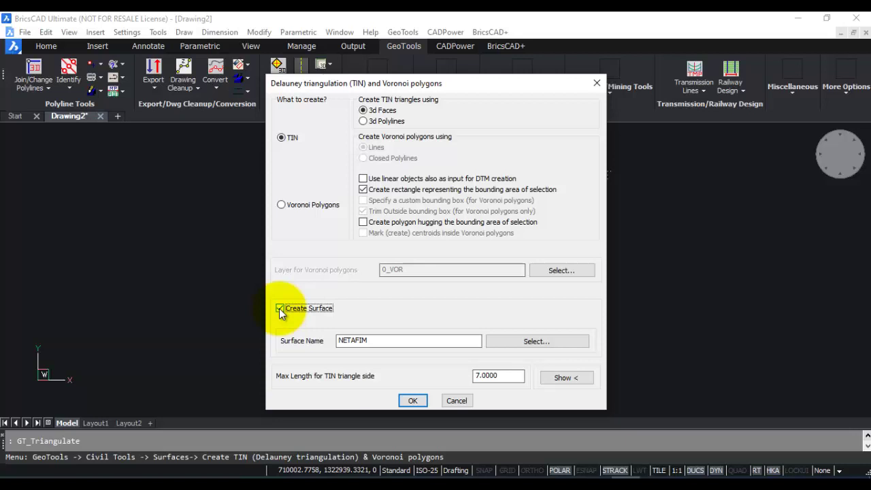
double_click(381, 342)
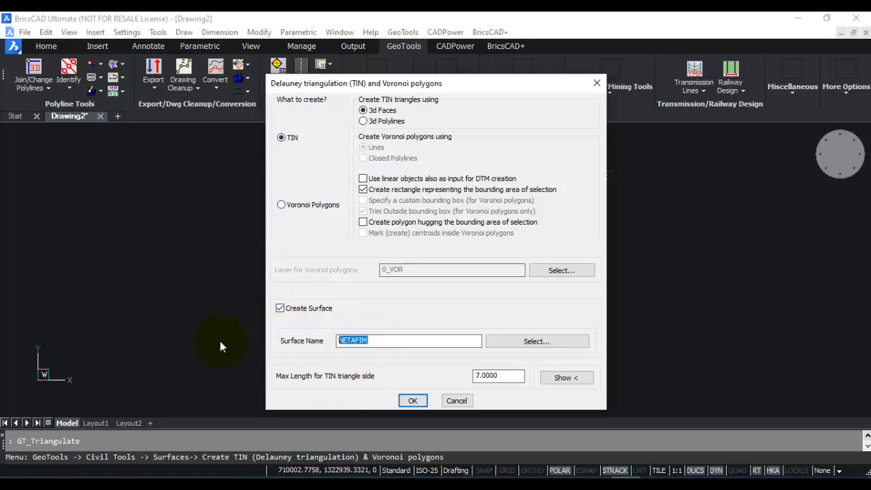
text(UAQ)
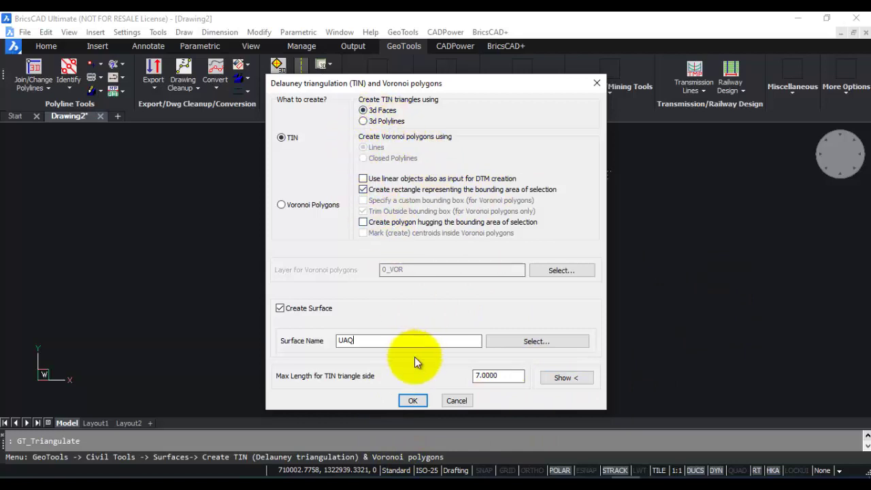
click(413, 402)
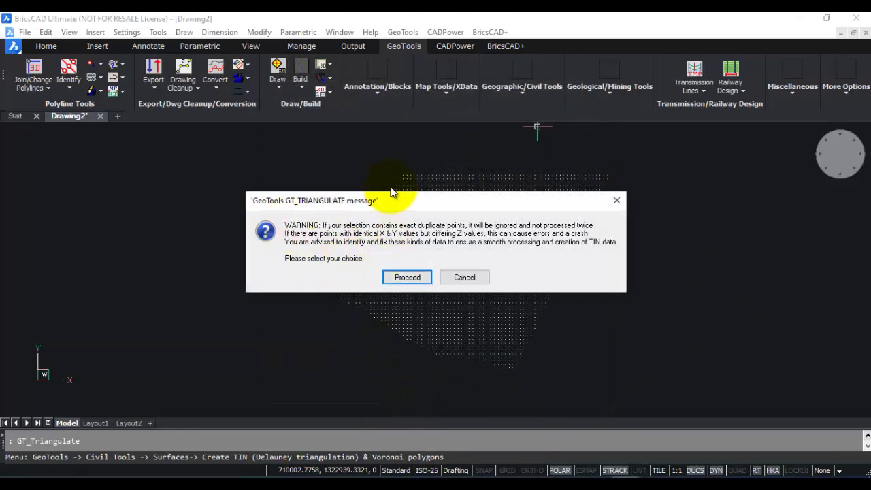
Step: Proceed past the duplicate-point warning and select all the survey points to generate the TIN
drag(395, 201, 386, 163)
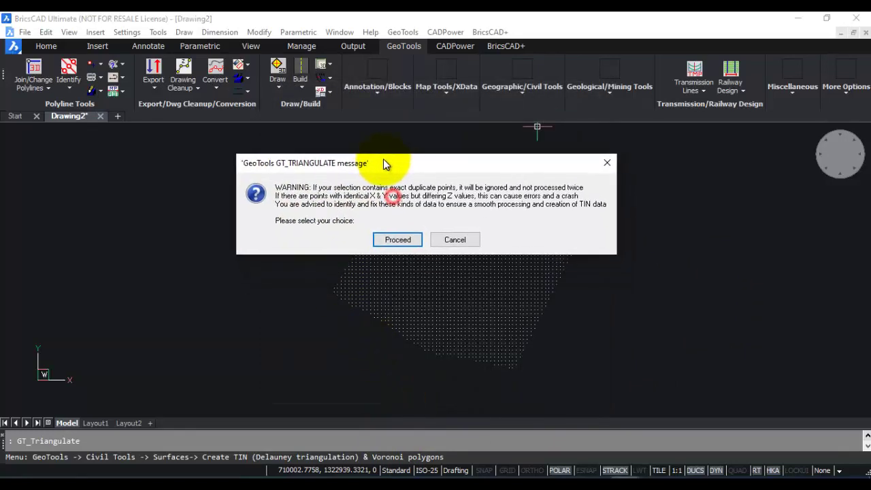
click(401, 242)
click(315, 147)
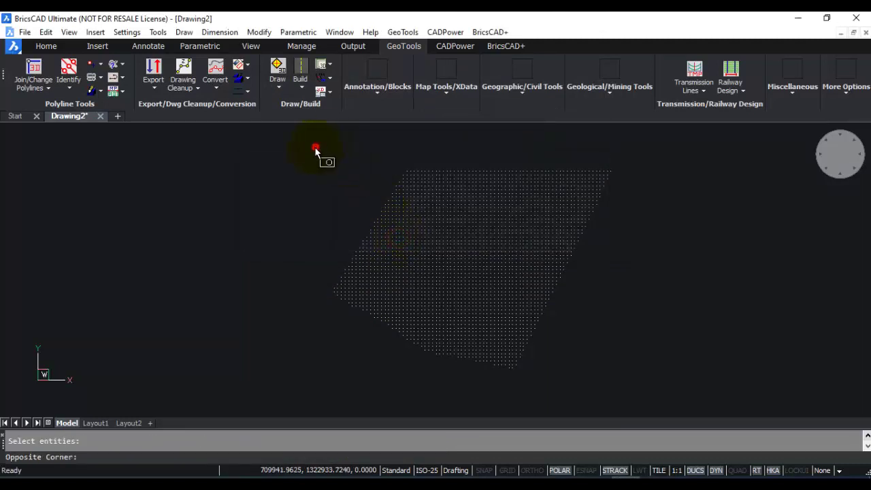
click(707, 384)
key(Return)
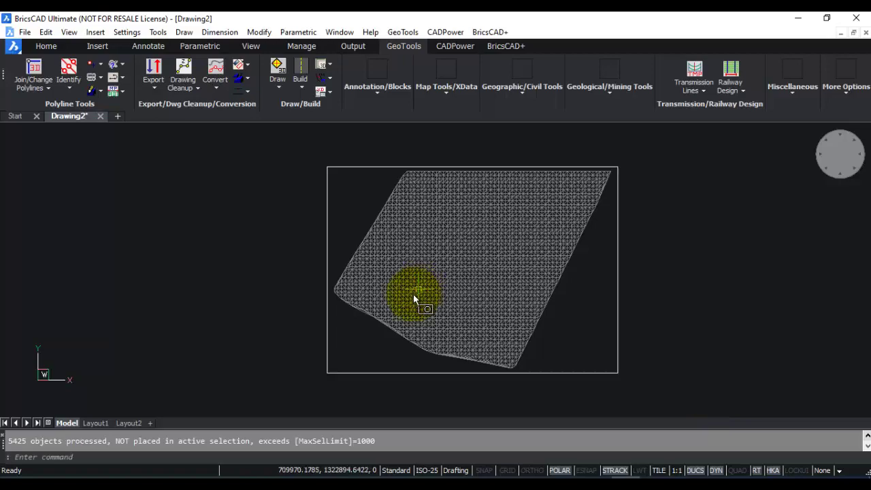
Step: Set up contour creation from a TIN surface, with UAQ as the source surface
shift+middle_drag(340, 356, 749, 241)
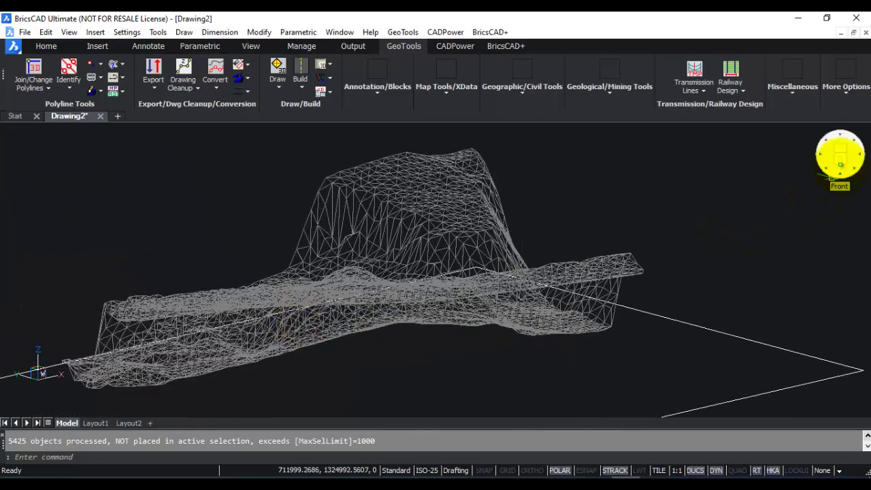
click(841, 153)
click(402, 32)
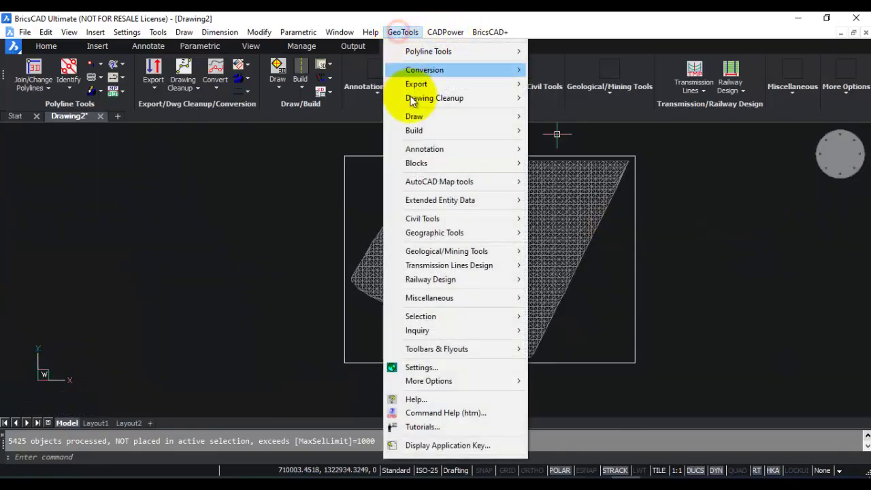
mouse_move(463, 218)
mouse_move(544, 129)
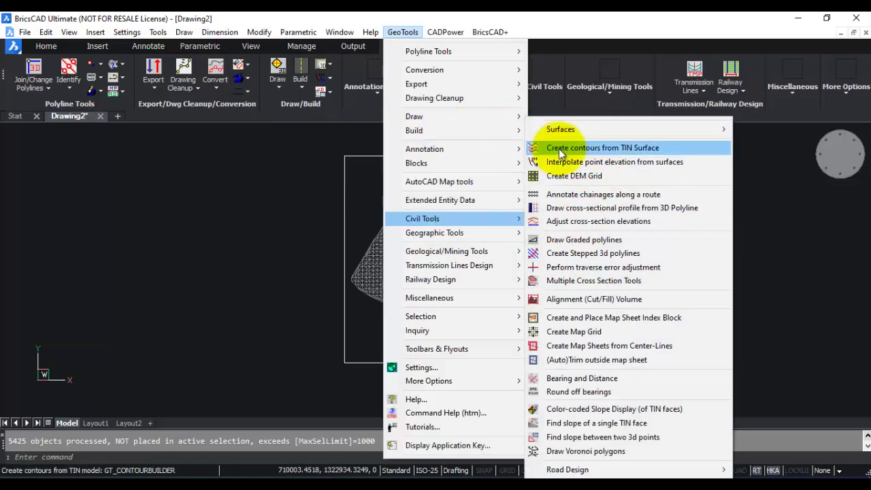
click(559, 148)
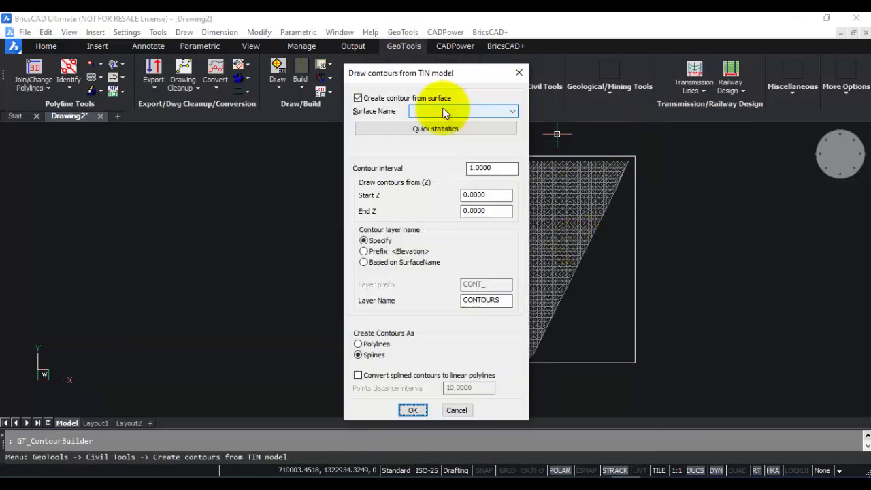
click(442, 108)
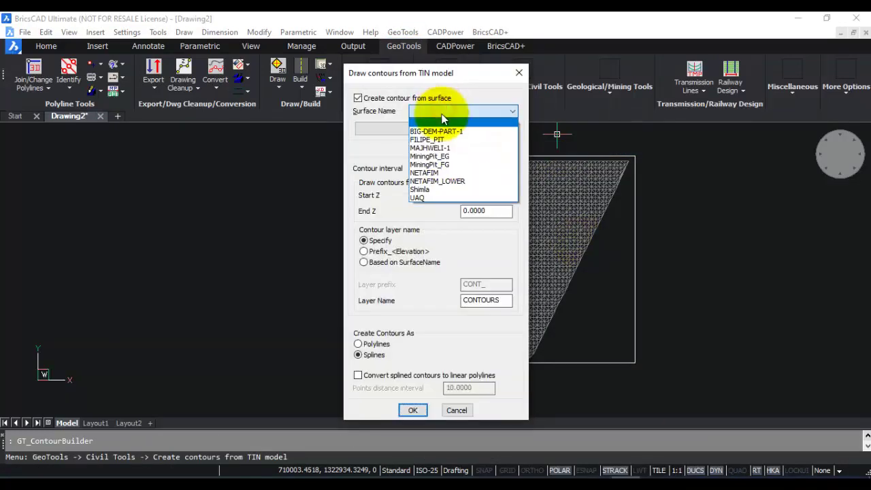
click(423, 196)
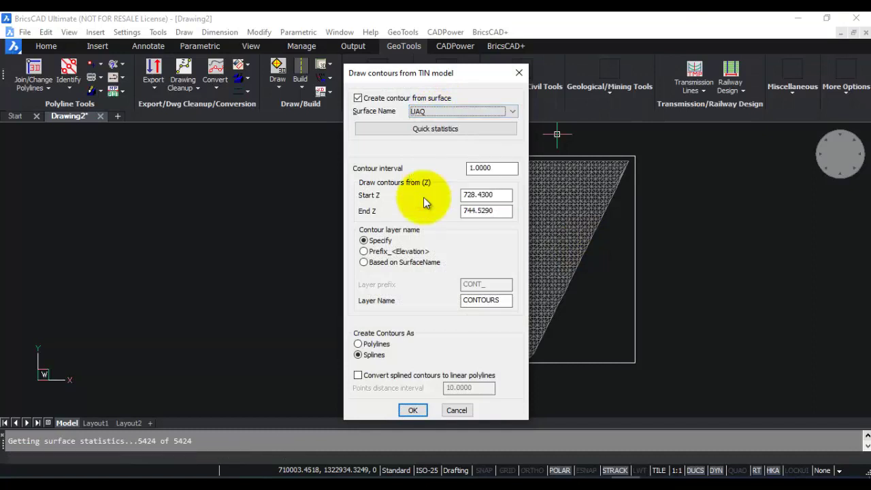
Step: Examine the UAQ surface statistics for the minimum and maximum X, Y and Z coordinates
click(408, 130)
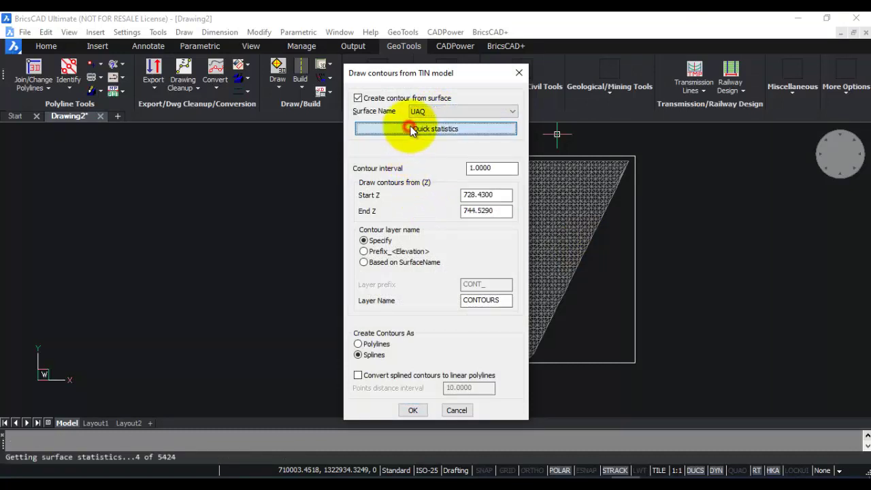
click(289, 178)
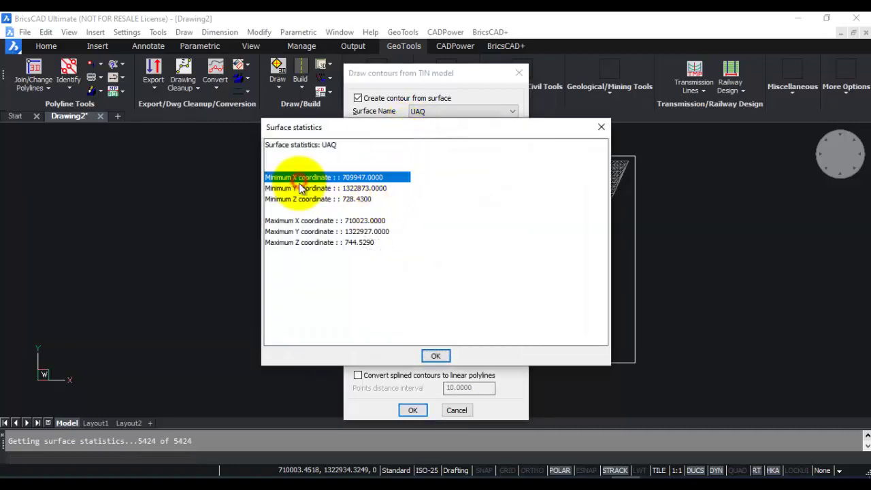
click(303, 189)
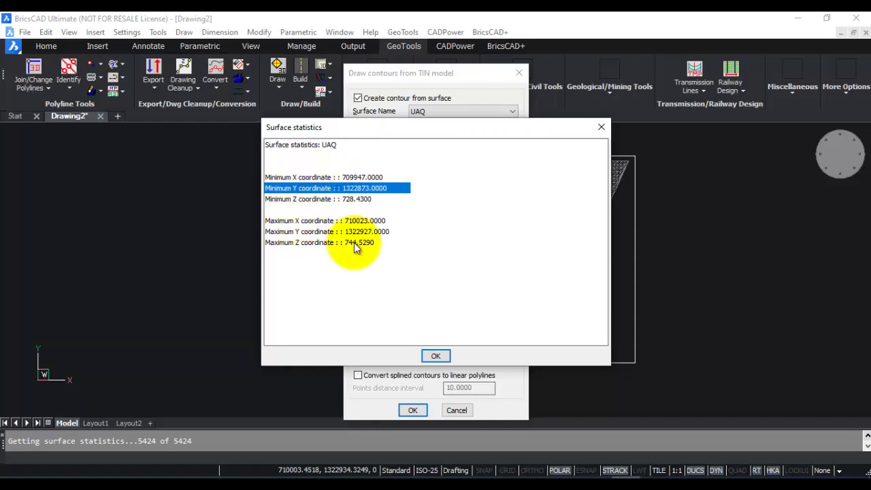
click(348, 198)
click(352, 243)
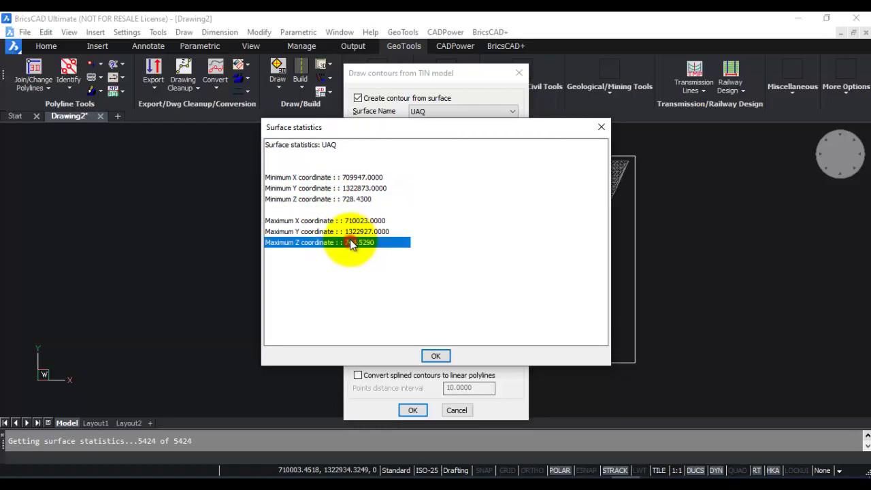
click(341, 199)
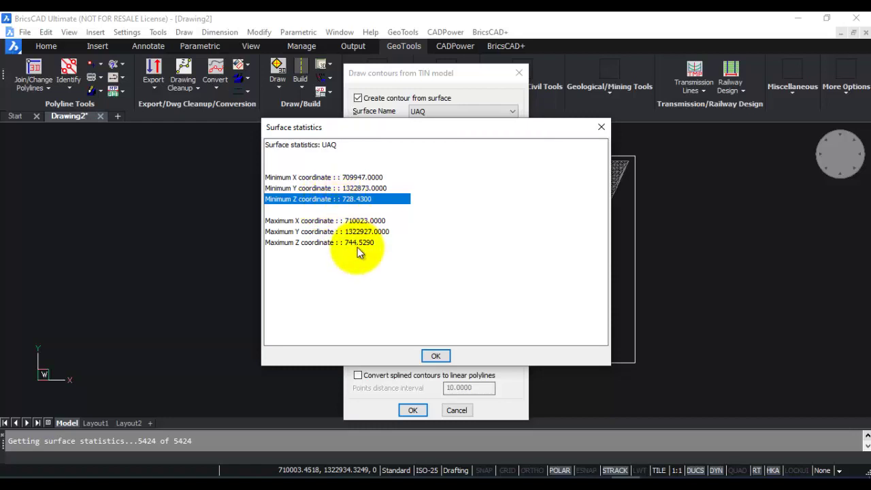
click(435, 356)
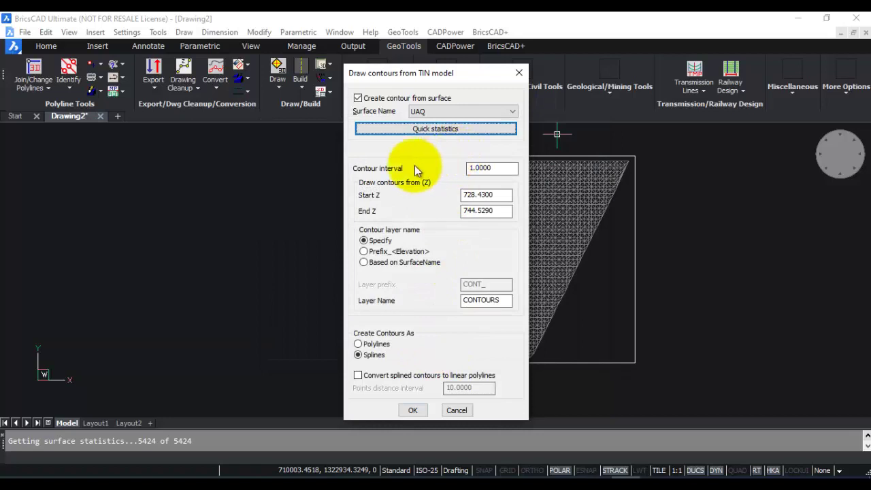
Step: Generate the UAQ contours as polylines, with a start Z of 728 and an end Z of 745
click(502, 169)
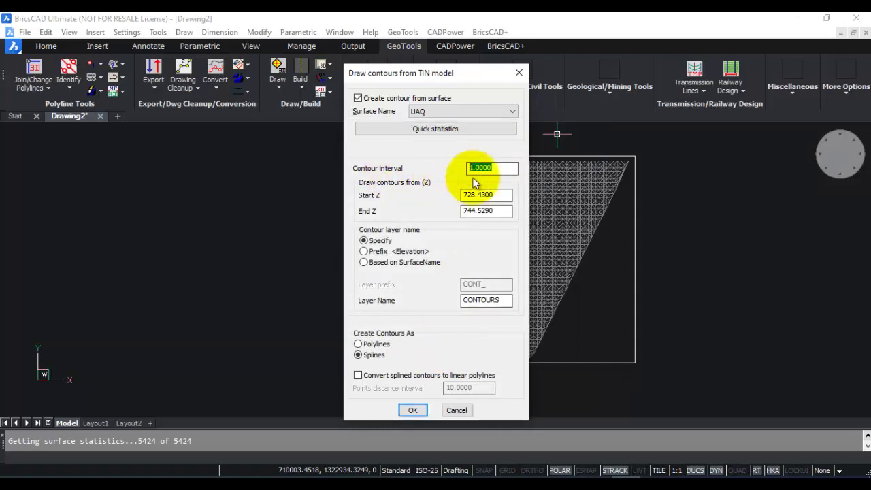
click(499, 194)
double_click(500, 194)
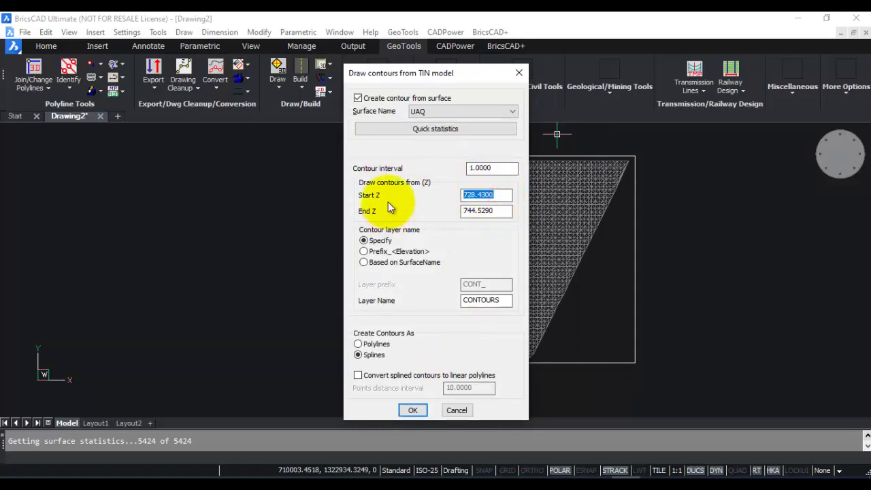
text(728)
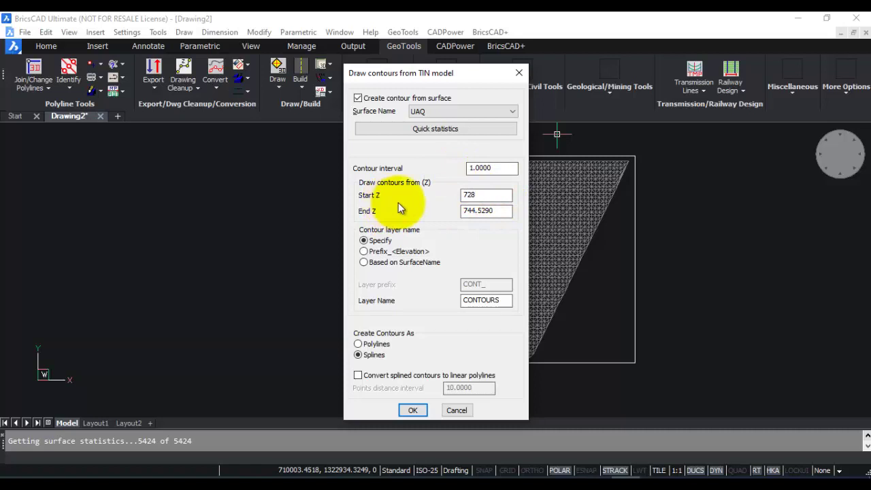
double_click(504, 210)
text(745)
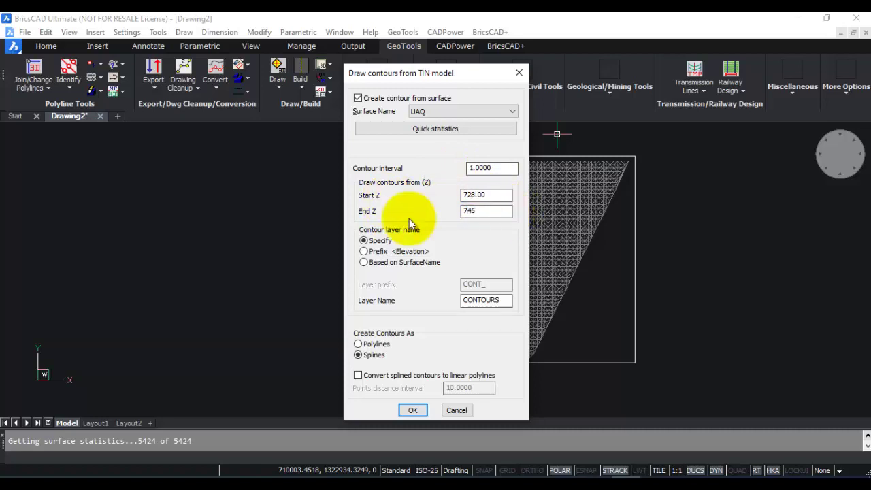
key(Return)
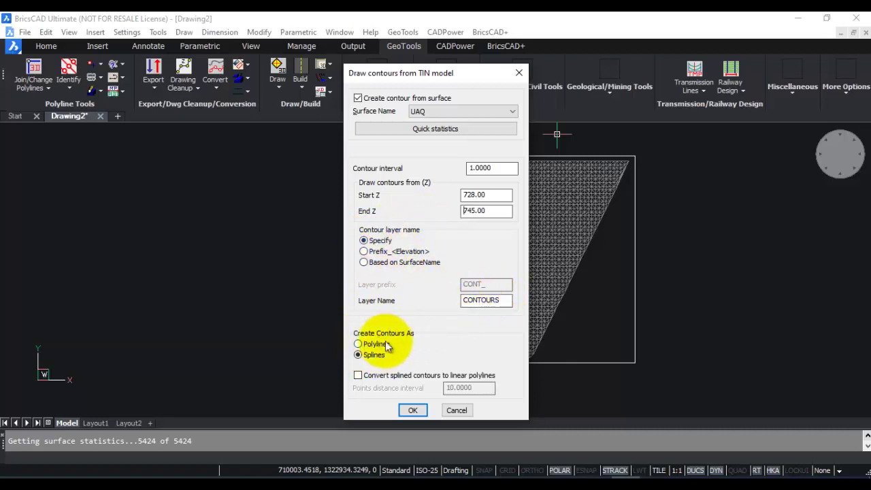
click(358, 345)
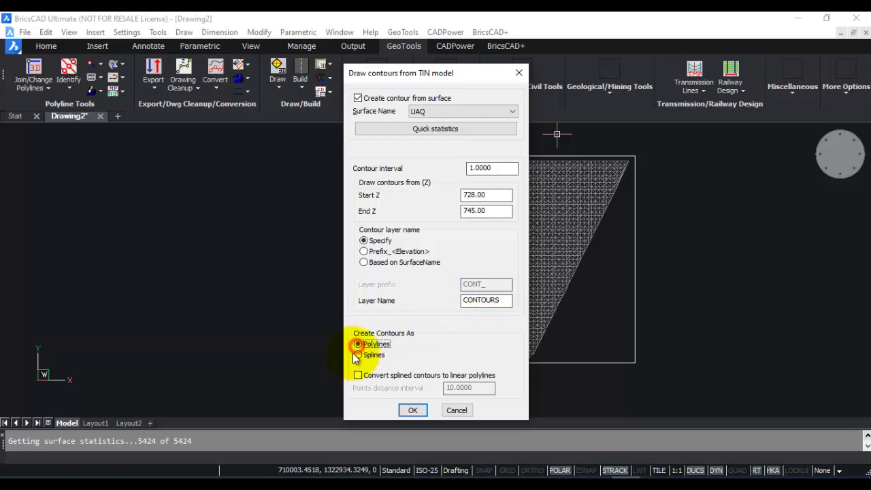
click(413, 411)
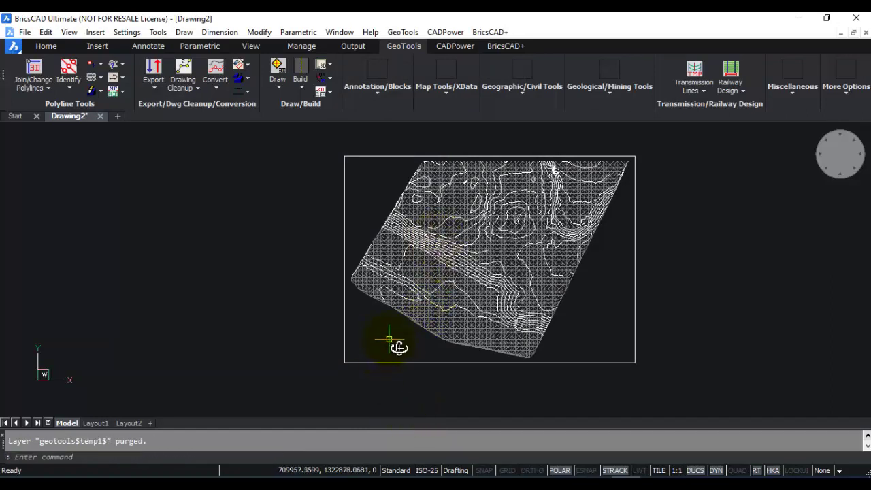
Step: Examine how the generated contours follow the TIN surface in 3D and in plan view
shift+middle_drag(399, 348, 302, 288)
scroll(304, 290, up, 2)
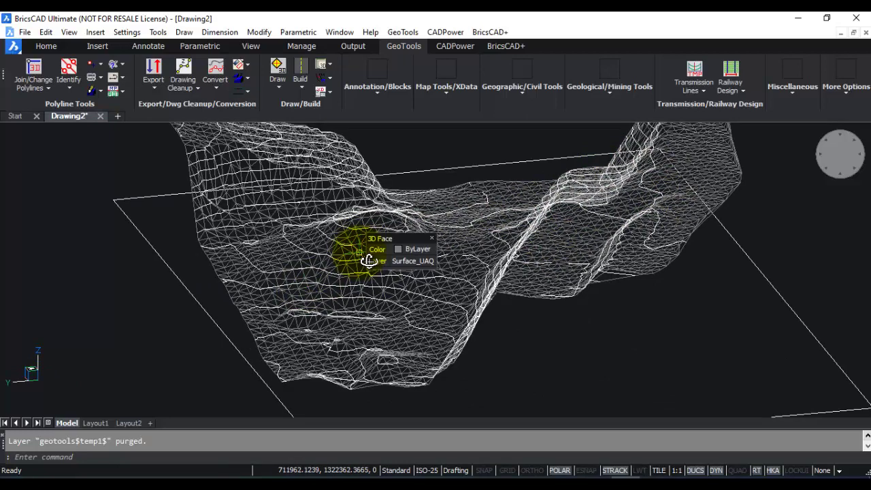
scroll(357, 228, up, 2)
shift+middle_drag(328, 238, 322, 226)
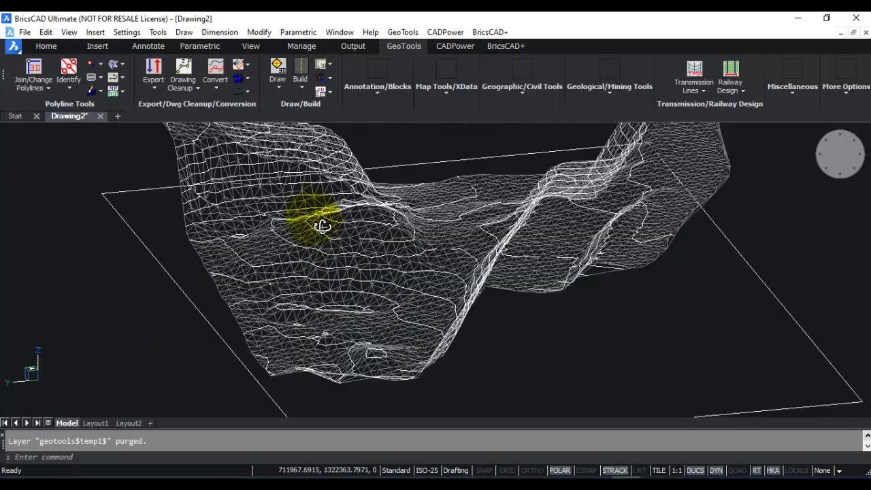
click(841, 154)
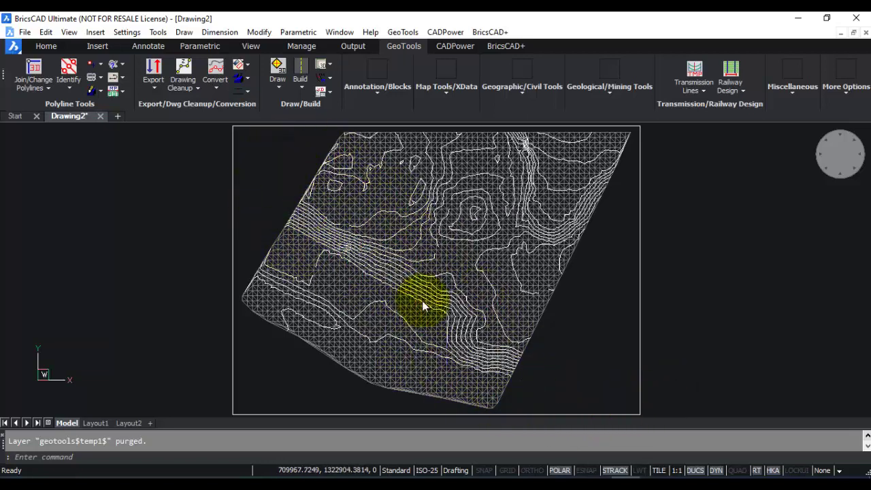
mouse_move(525, 343)
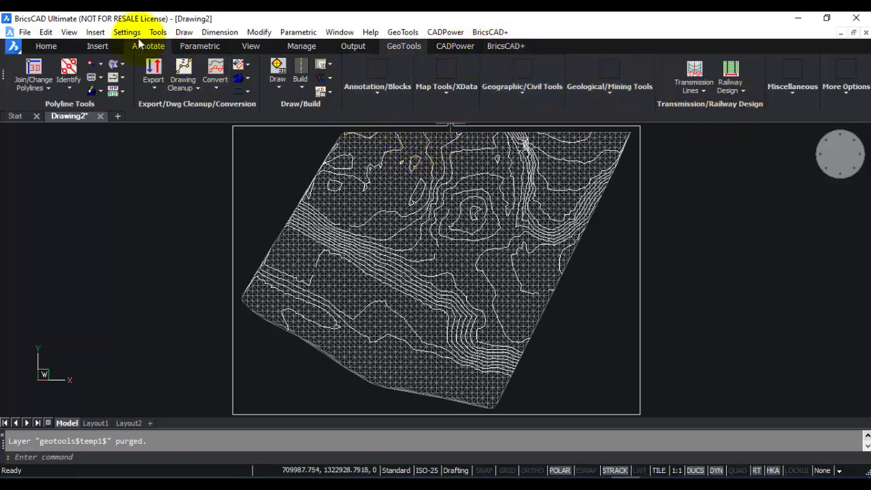
Step: Freeze the CONTOURS layer in the drawing's layer settings
click(157, 34)
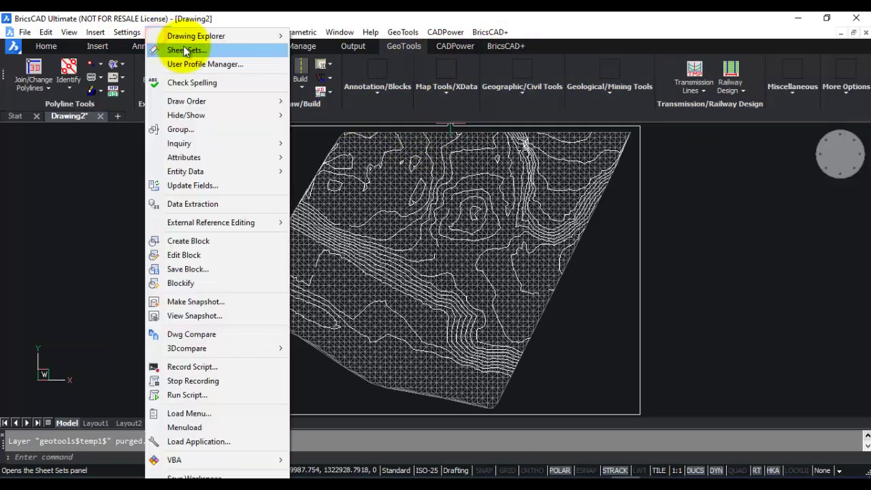
click(188, 37)
click(320, 36)
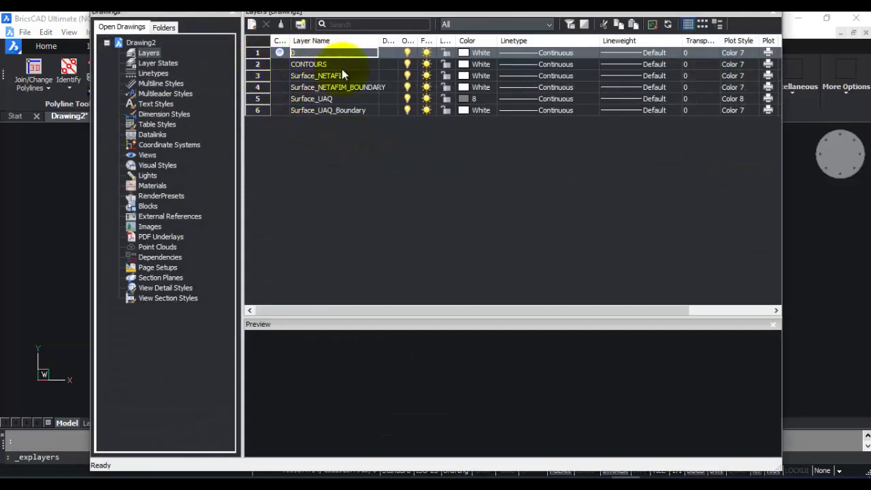
click(426, 64)
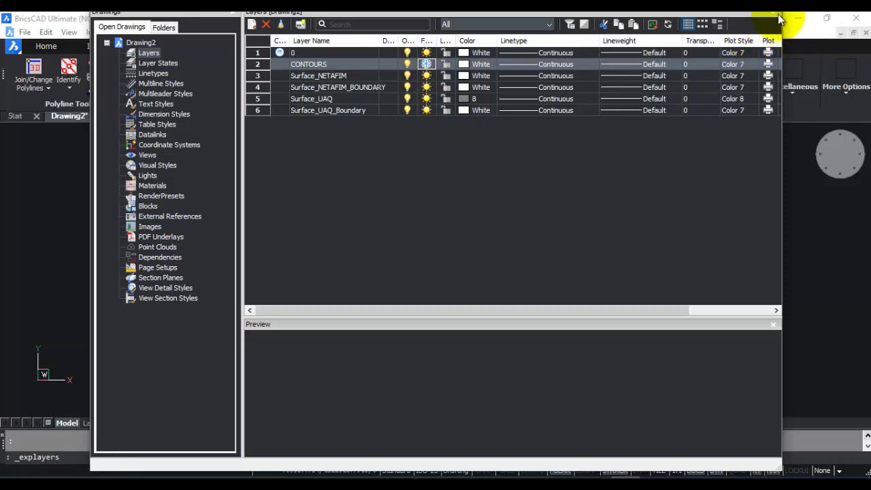
click(779, 17)
Step: Delete the rectangle that surrounds the UAQ TIN surface
scroll(446, 281, down, 2)
click(395, 37)
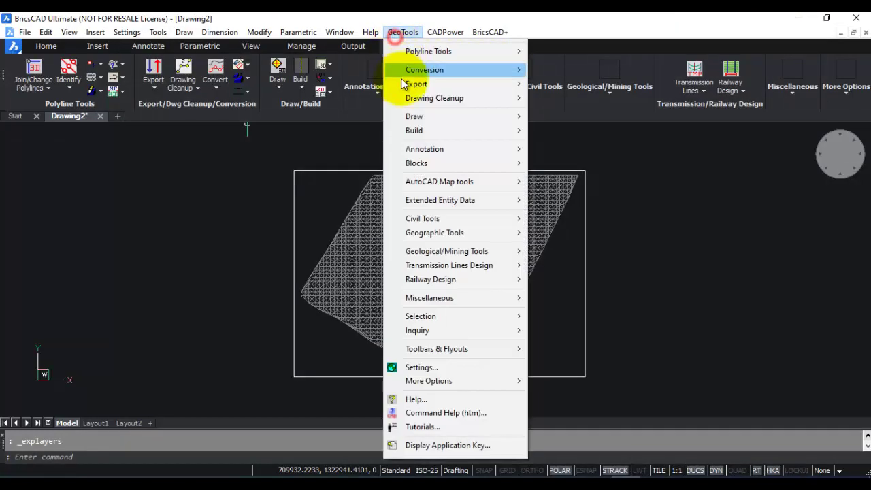
click(336, 144)
click(288, 179)
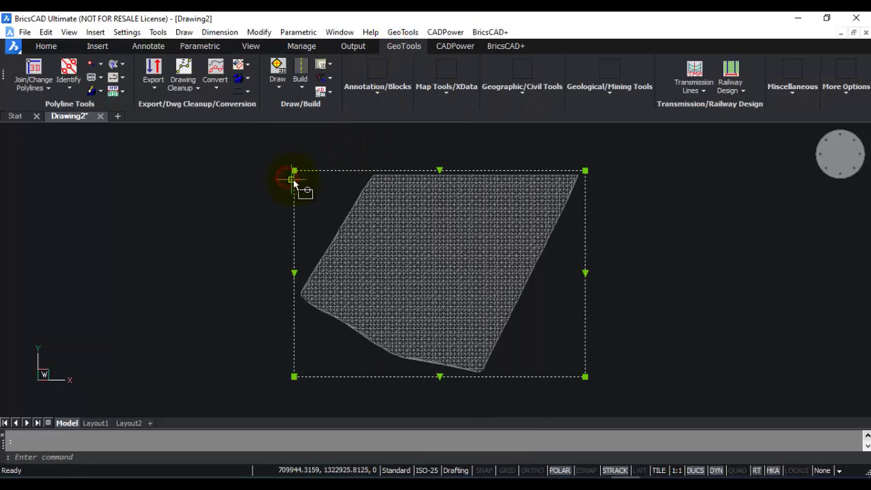
key(Return)
Step: Draw a four-point spline across the TIN, from outside its upper-left edge, curving through the lower part and ending beyond the right edge
text(SPLINE)
key(Return)
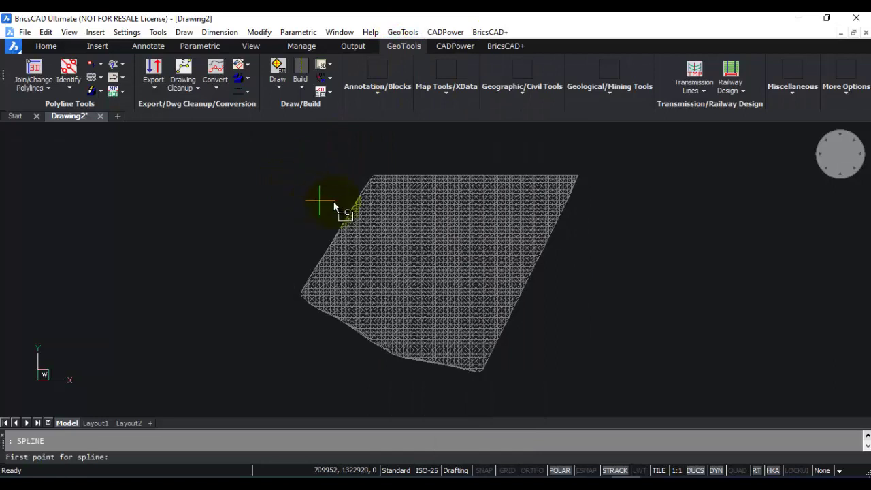
click(308, 169)
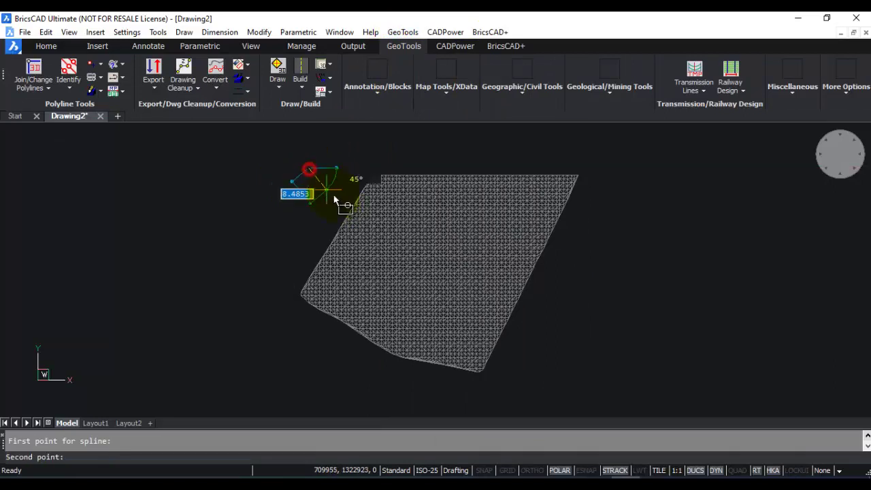
click(363, 224)
click(365, 308)
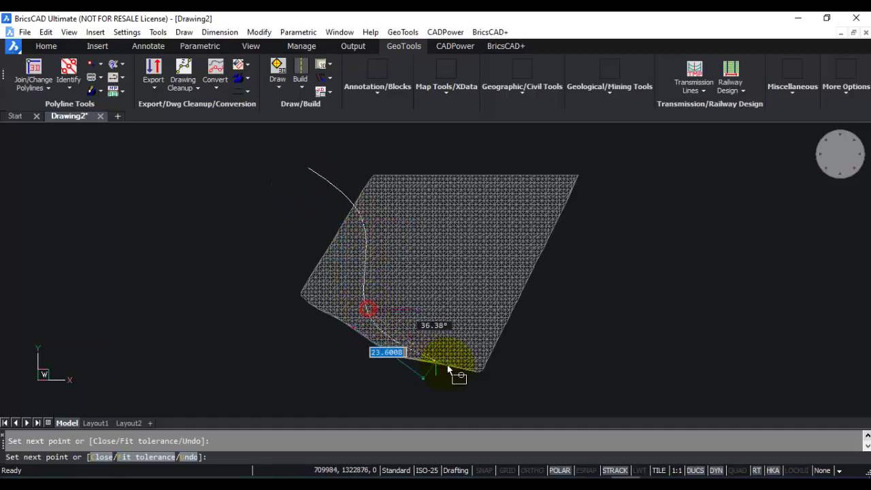
click(593, 311)
key(Return)
key(Return)
key(Return)
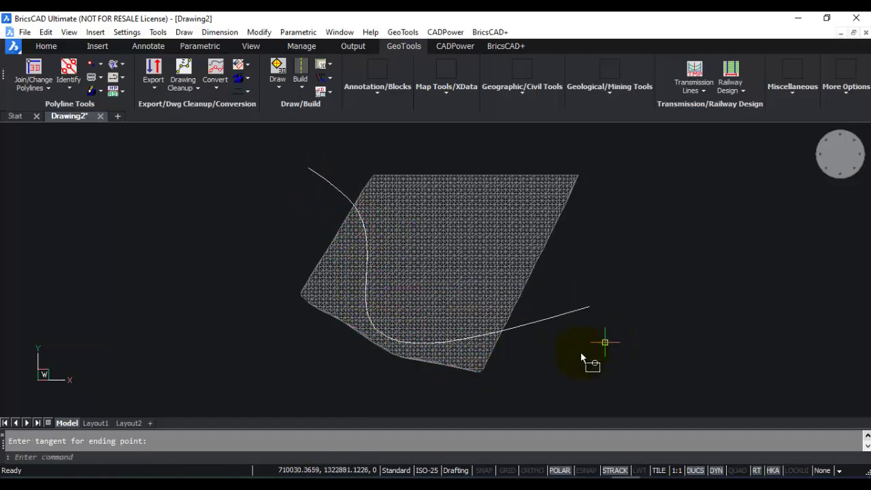
Step: Stretch the spline's right end point back to just outside the TIN's right edge
click(548, 318)
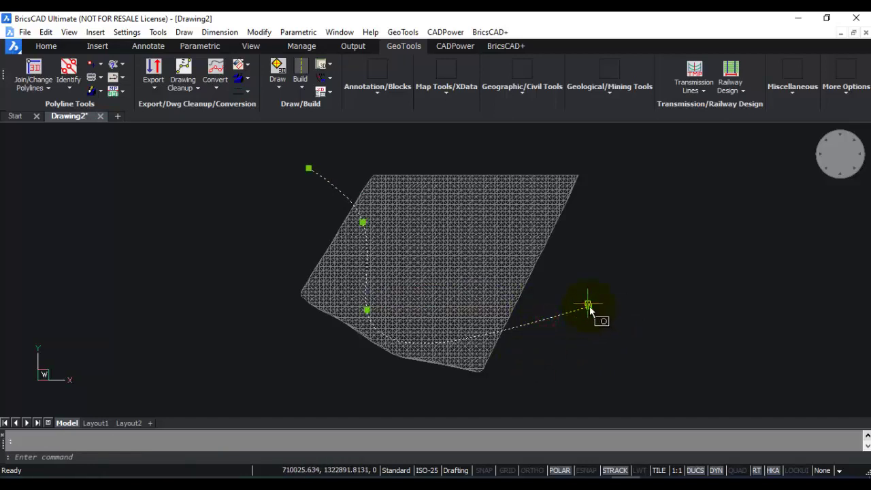
click(590, 306)
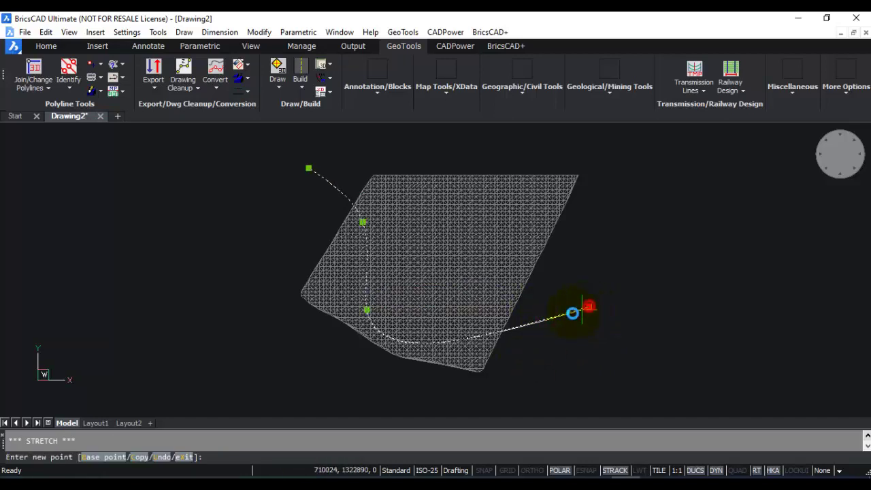
click(519, 329)
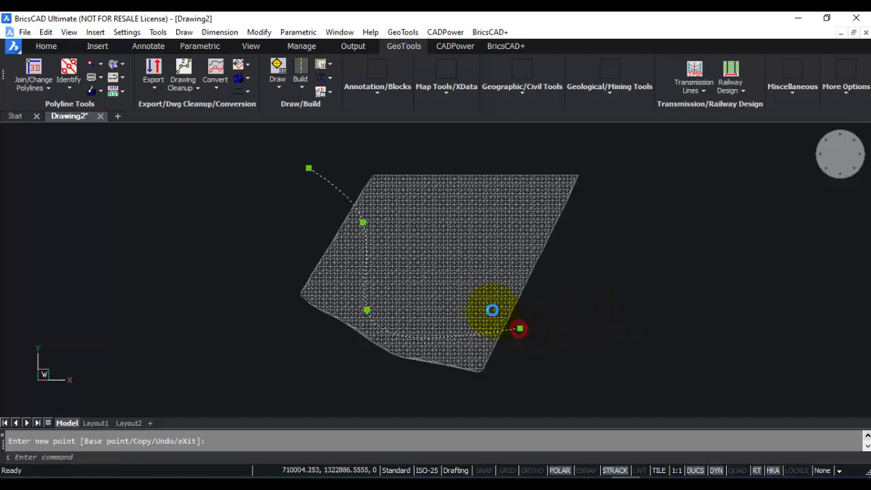
Step: Stretch the spline's upper-left end point back to just outside the TIN's upper-left edge
click(308, 167)
click(345, 194)
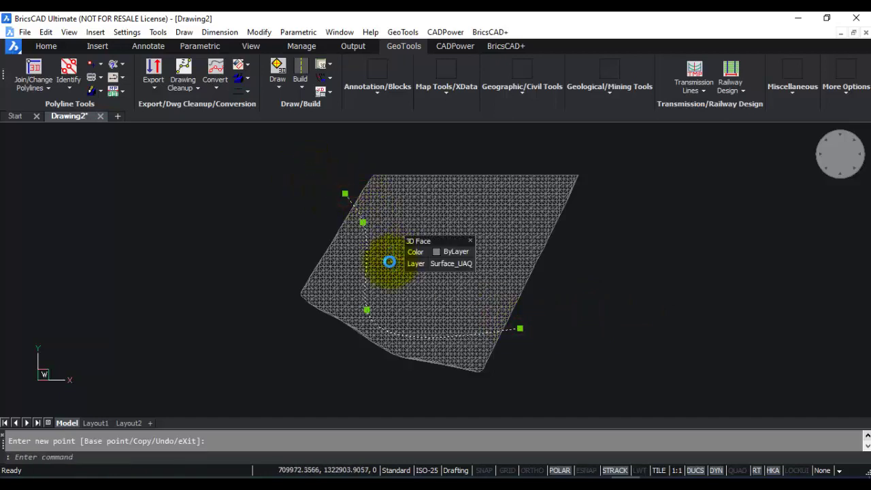
key(Escape)
scroll(376, 265, up, 3)
scroll(376, 264, down, 2)
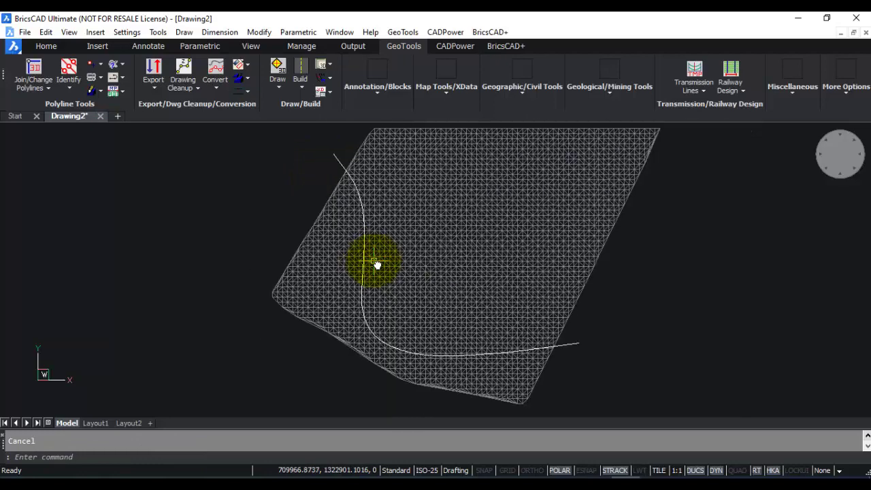
Step: Start the CADPower spline-to-polyline conversion, interpolating by an inter-vertex distance of 4.00
click(335, 156)
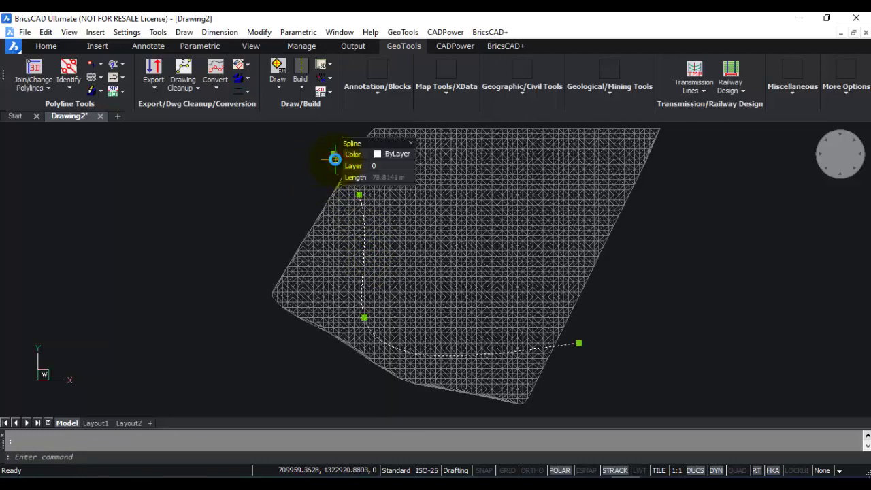
click(403, 32)
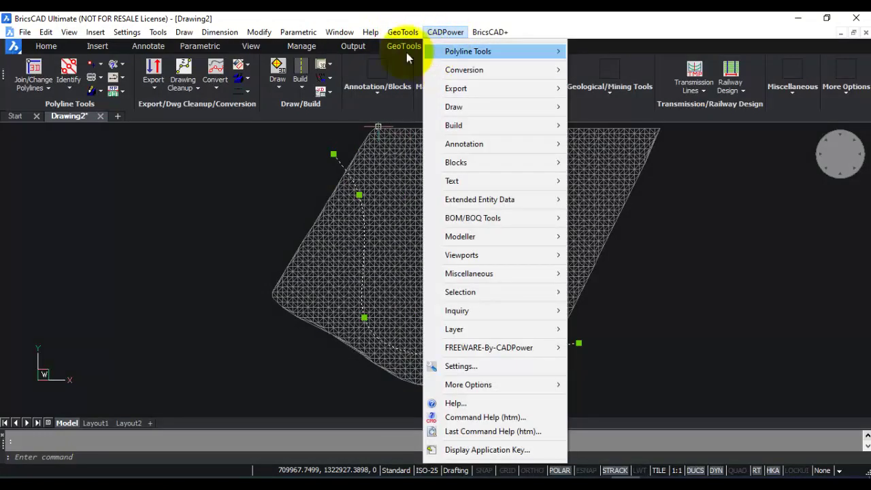
mouse_move(471, 68)
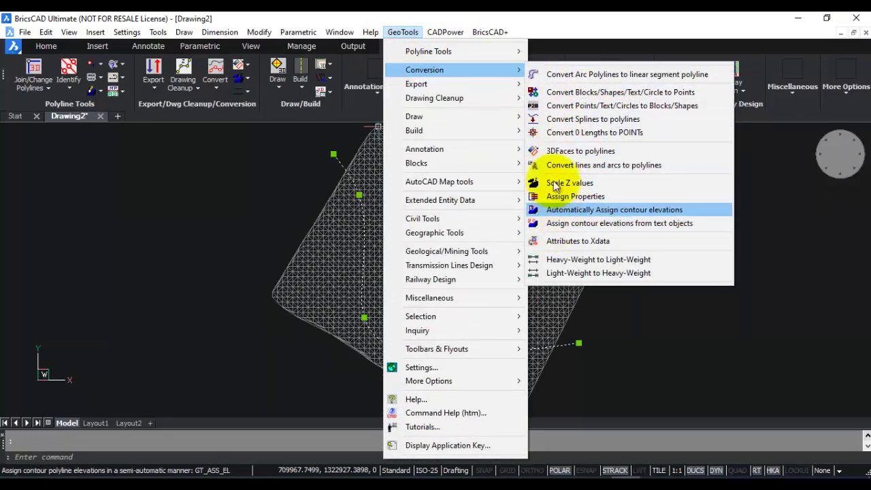
mouse_move(445, 32)
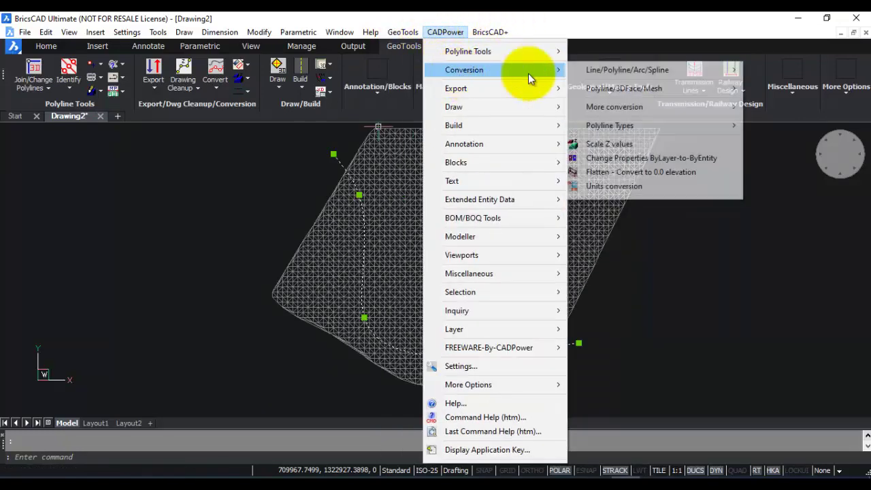
mouse_move(628, 73)
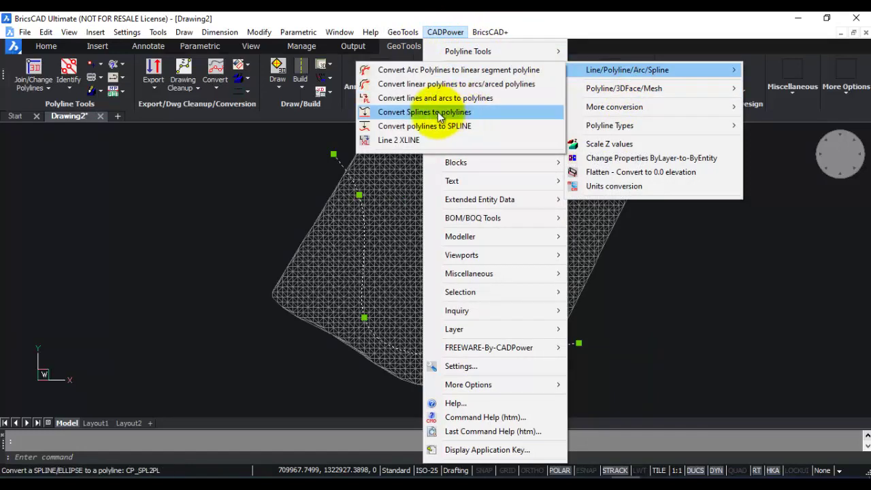
click(414, 114)
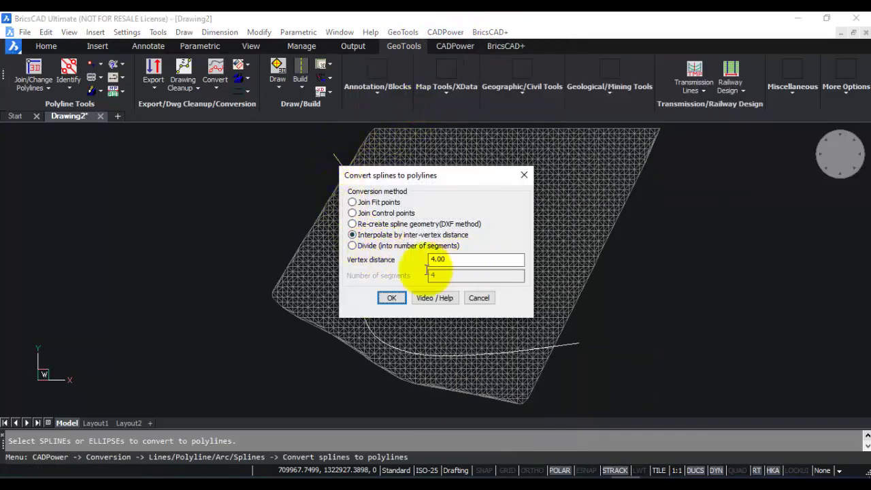
click(391, 298)
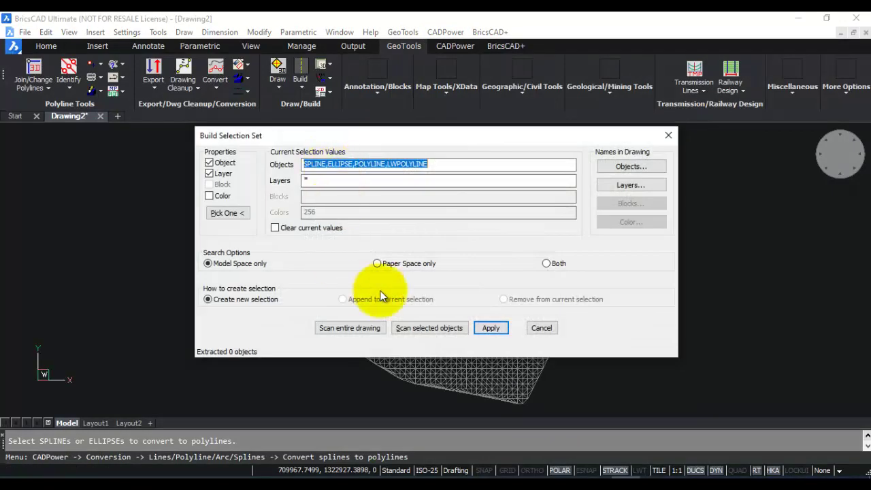
Step: Choose the route spline for conversion, output the polyline on the current layer with the original deleted, and check its vertices
click(418, 327)
click(337, 163)
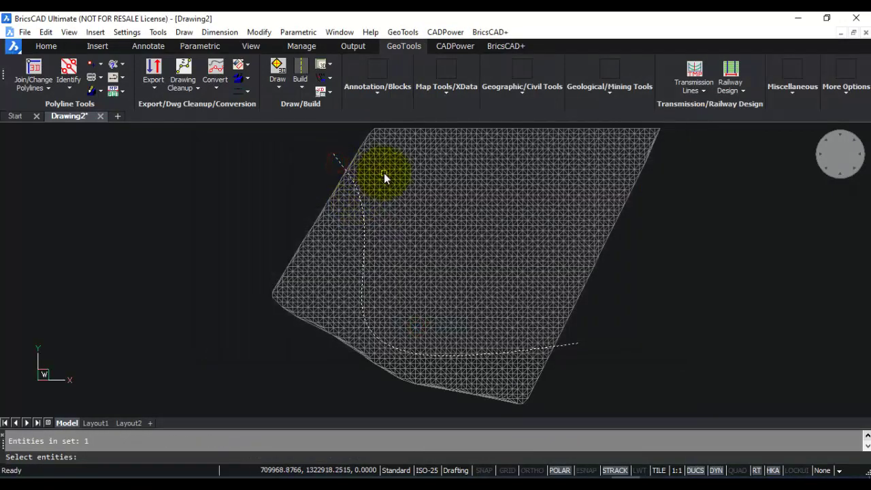
key(Return)
click(492, 327)
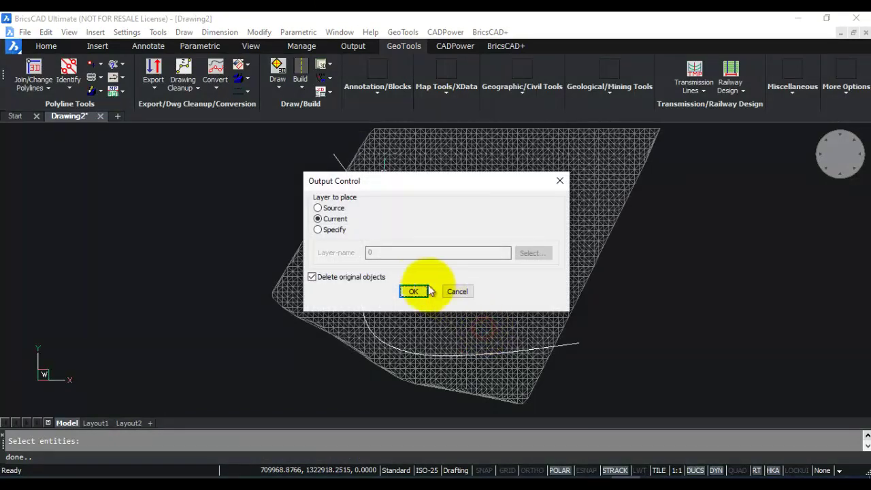
click(413, 291)
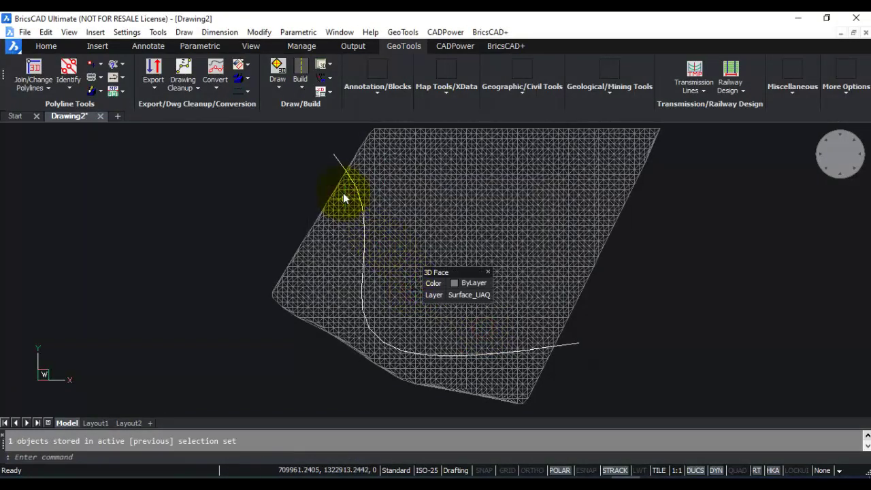
click(334, 161)
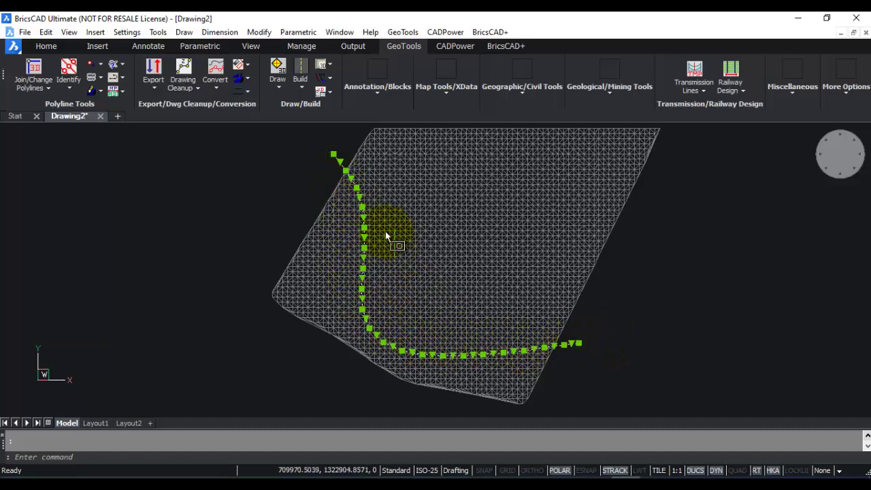
key(Escape)
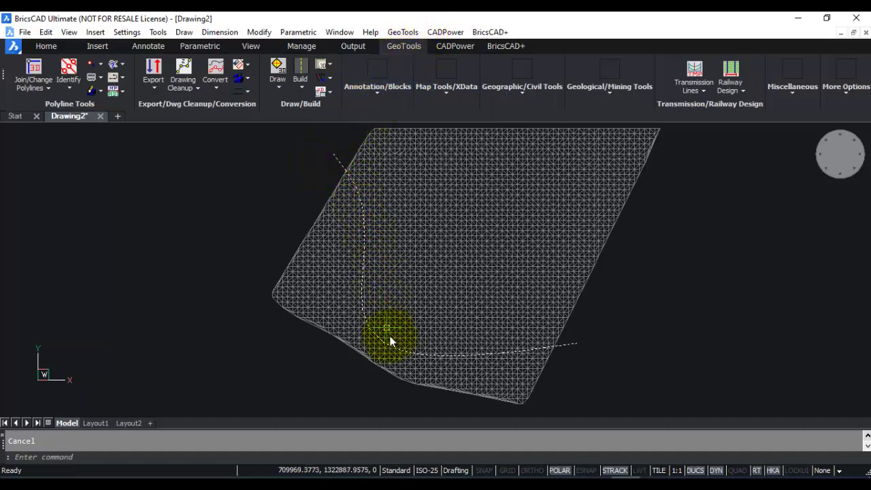
Step: Drape the route polyline over the TIN using crossing objects as target and interpolating zero elevations, and inspect the added vertices
click(403, 32)
click(420, 129)
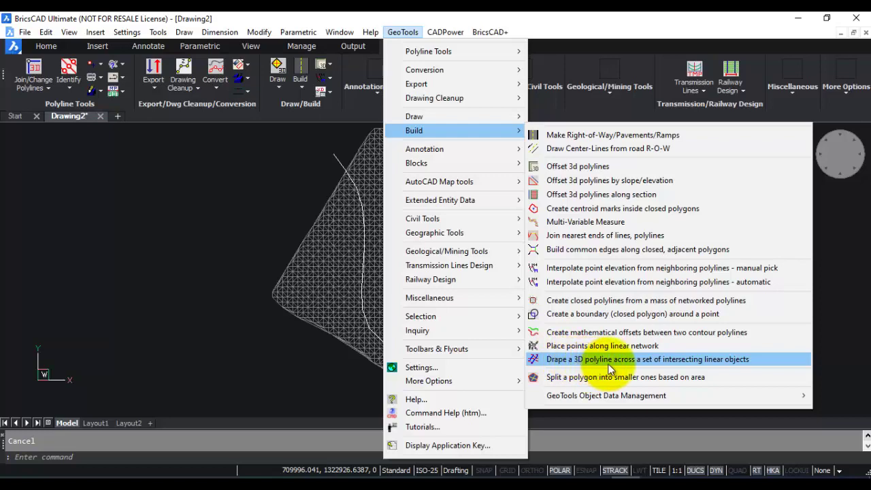
click(637, 361)
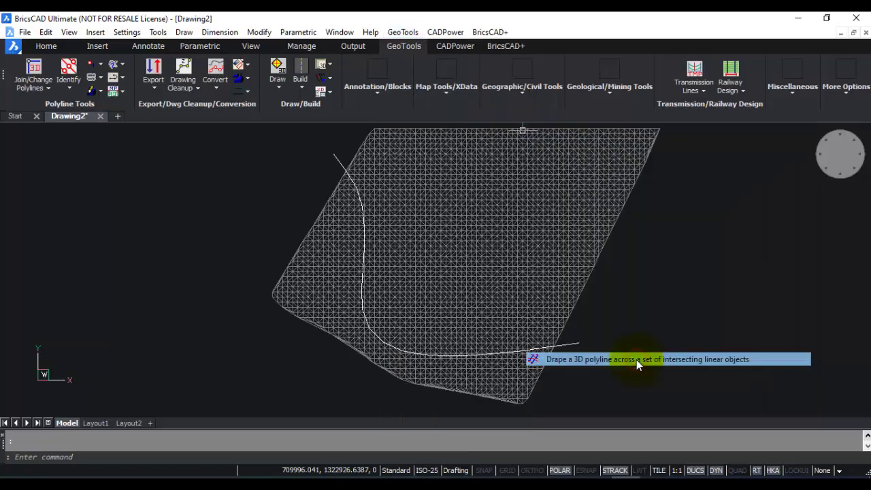
click(286, 154)
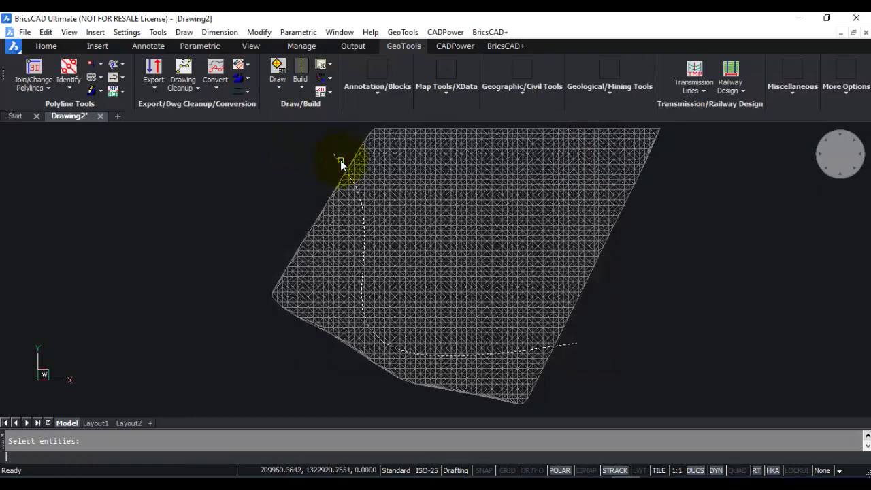
key(Return)
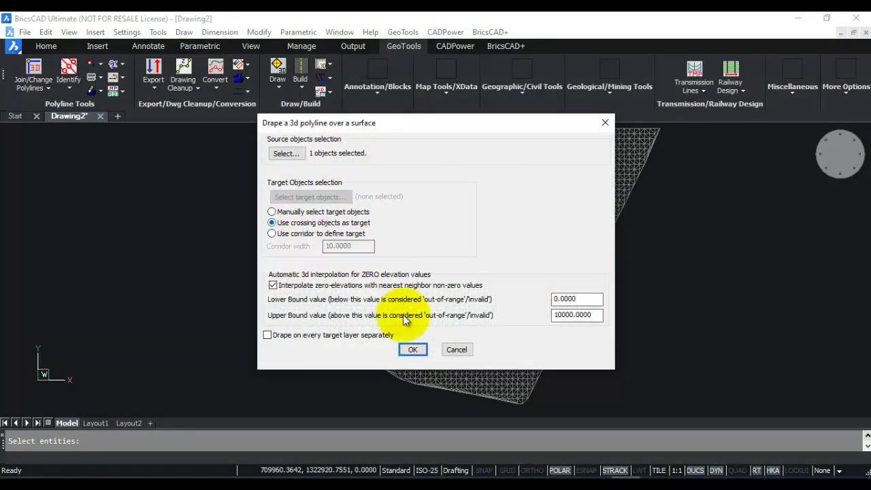
click(412, 350)
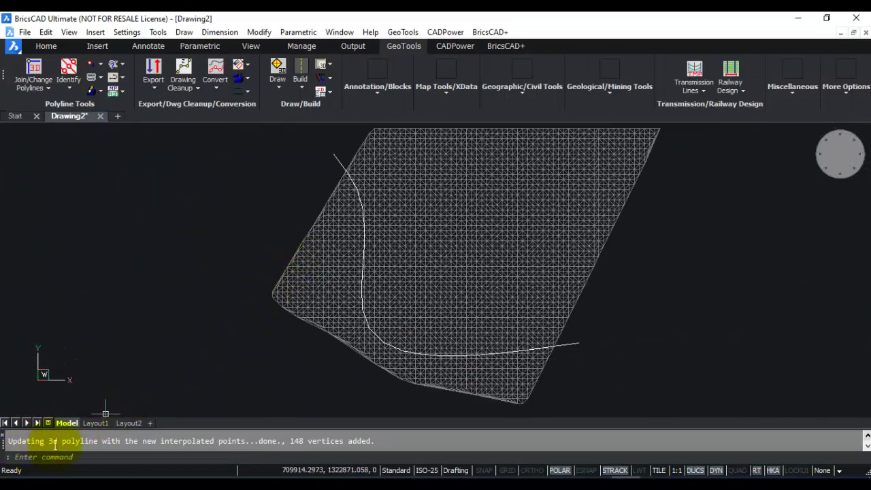
click(335, 162)
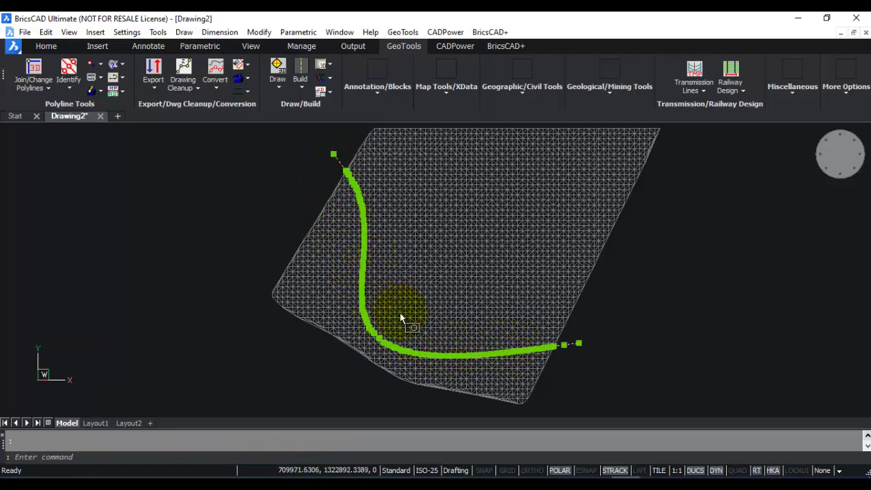
shift+middle_drag(342, 312, 317, 291)
click(841, 153)
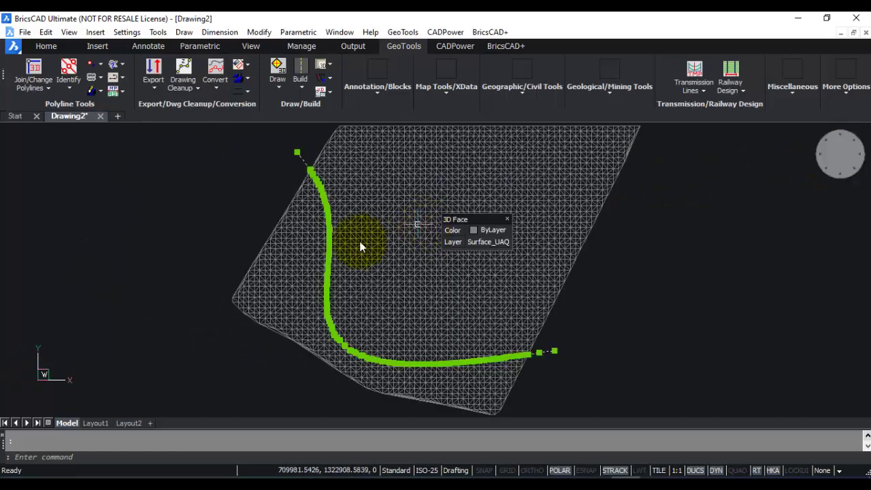
key(Escape)
Step: Start a cross-sectional profile from the draped 3D route polyline, annotating its source points
click(403, 32)
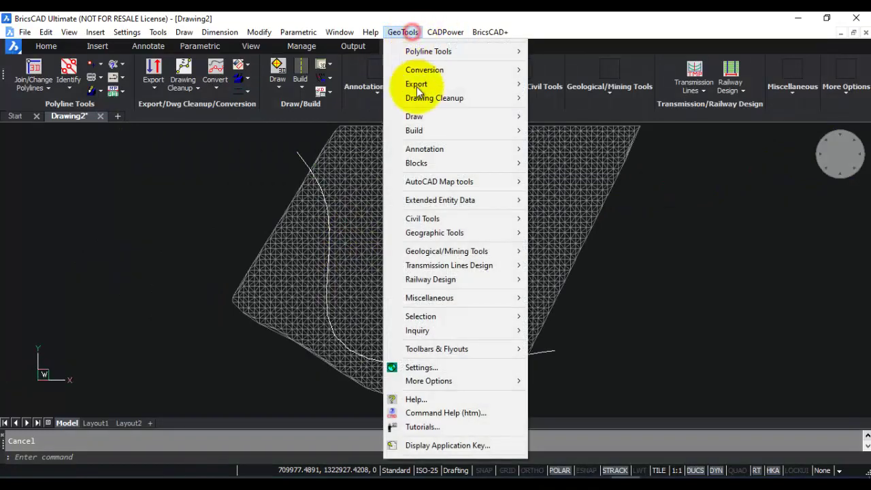
mouse_move(425, 218)
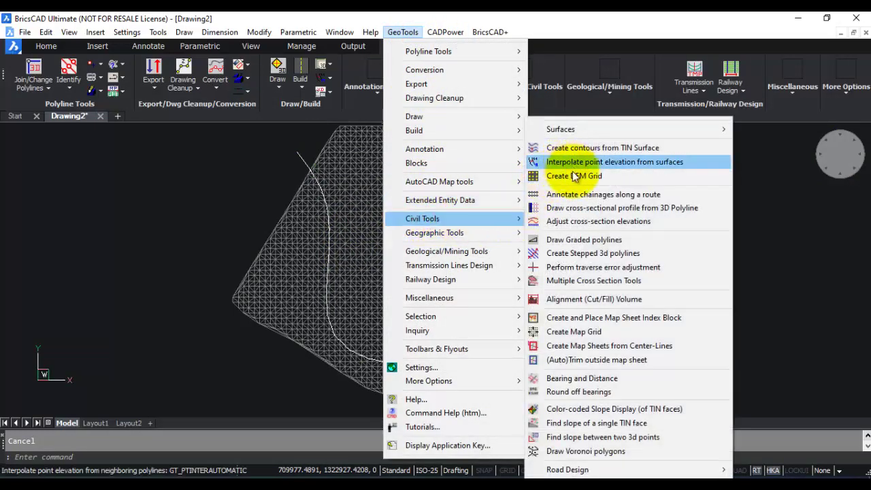
click(579, 210)
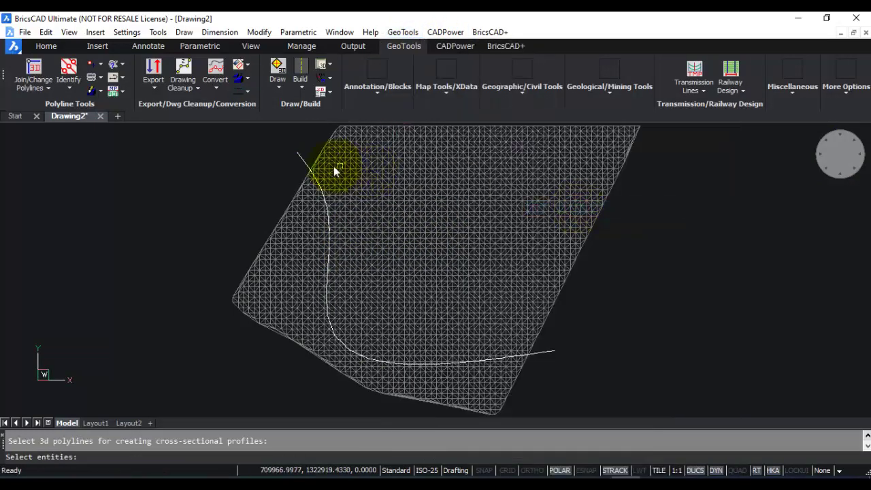
key(Return)
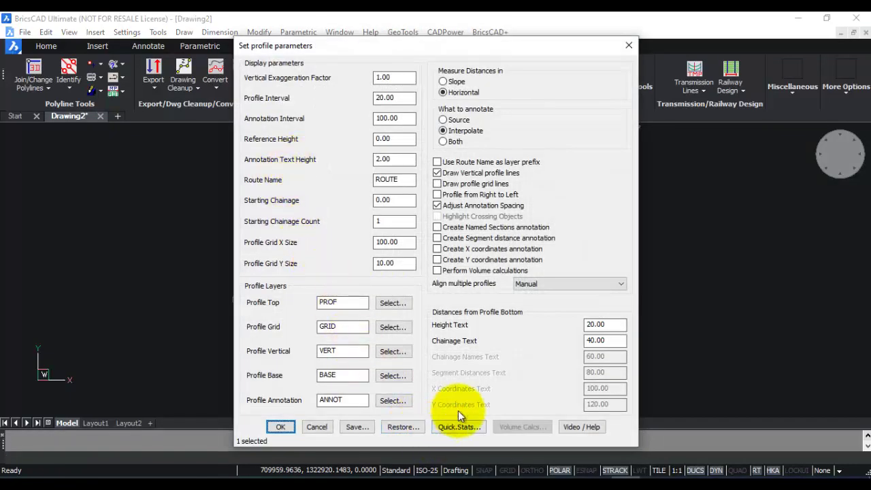
click(443, 120)
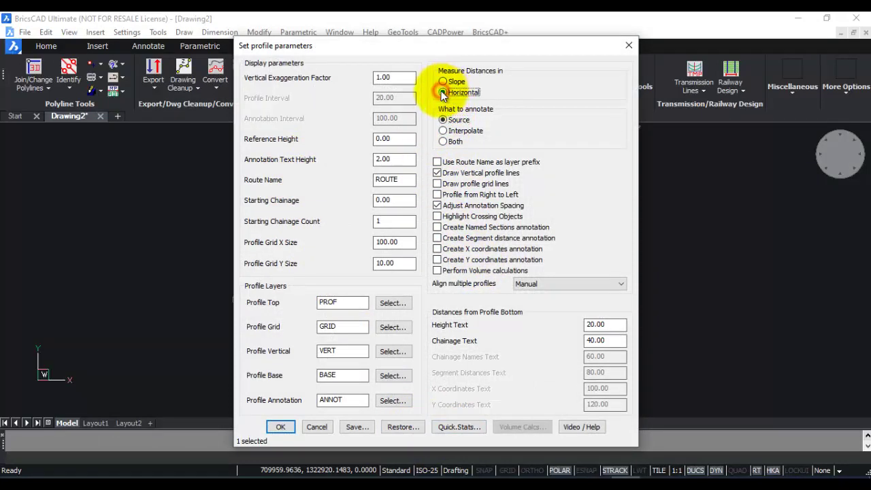
Step: Check the profile polyline's statistics for its minimum Z coordinate
click(463, 428)
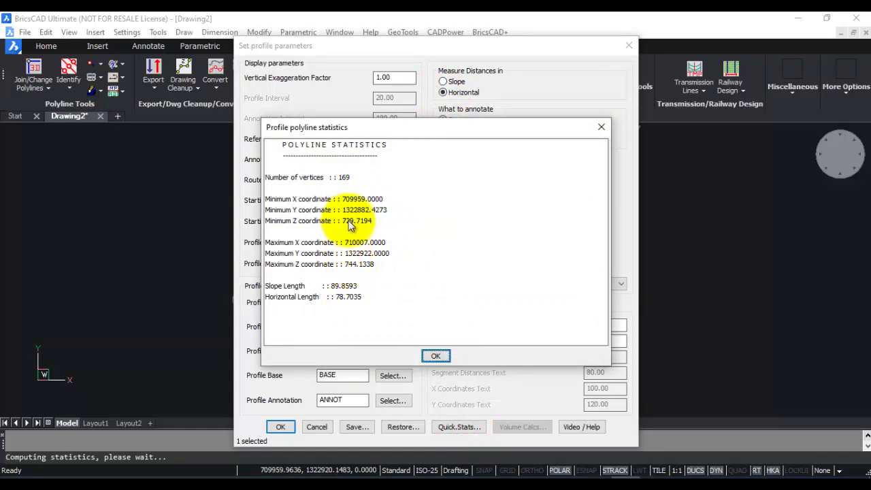
click(280, 221)
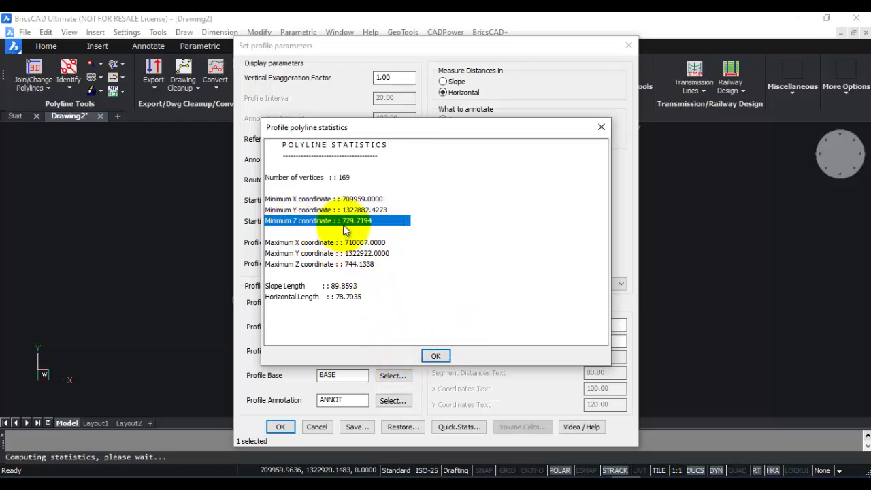
click(436, 356)
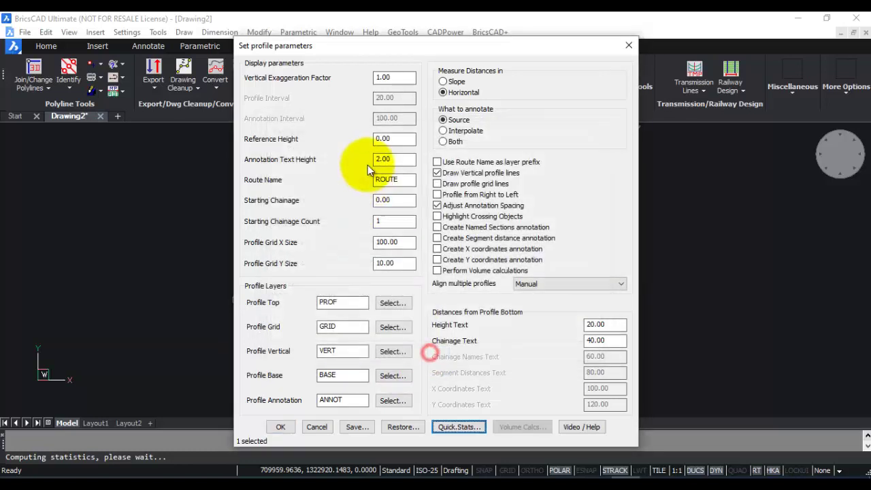
Step: Set the profile's reference height to 725 and annotation text height to 0.75, and turn off annotation spacing adjustment
double_click(394, 139)
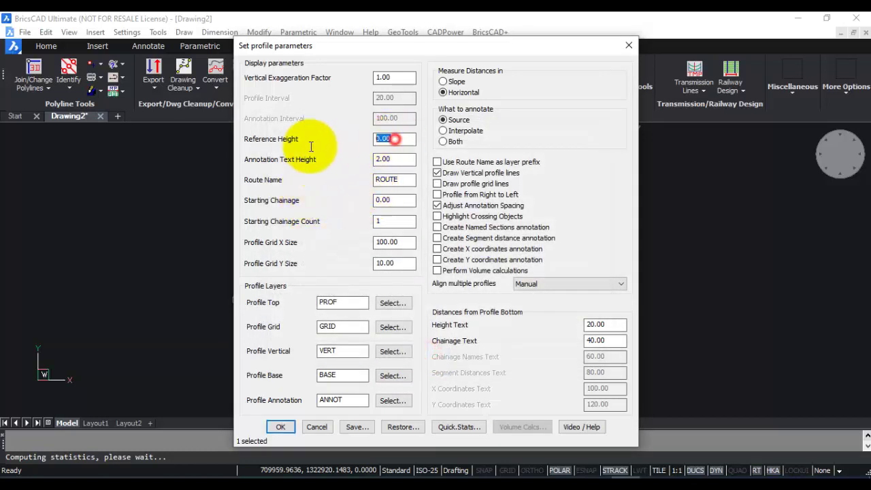
text(725)
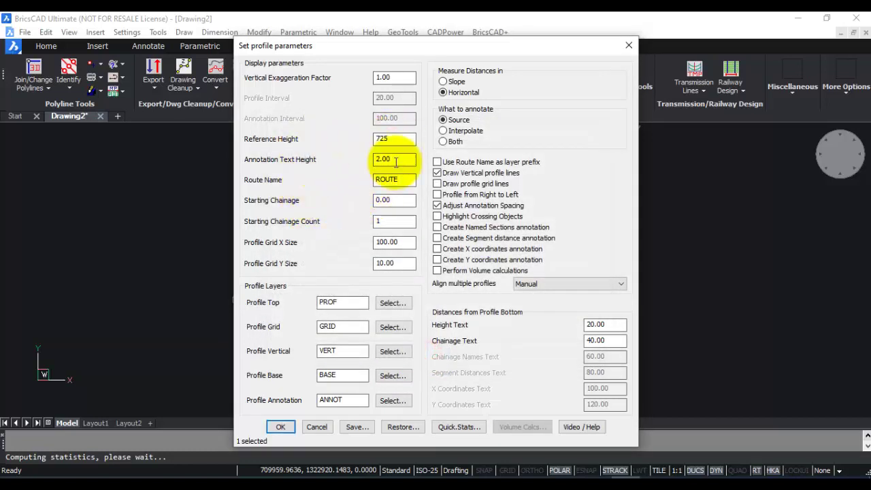
double_click(406, 160)
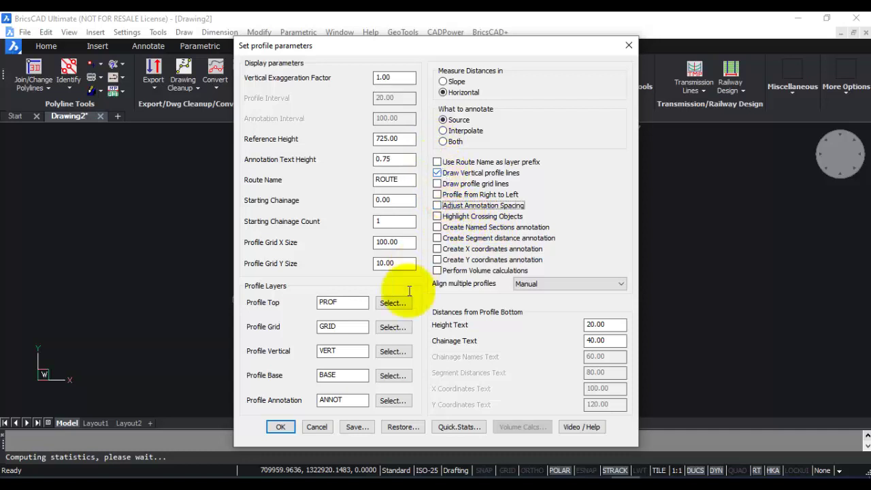
Step: Generate the cross-sectional profile and insert it in the empty area to the right of the TIN surface
click(280, 427)
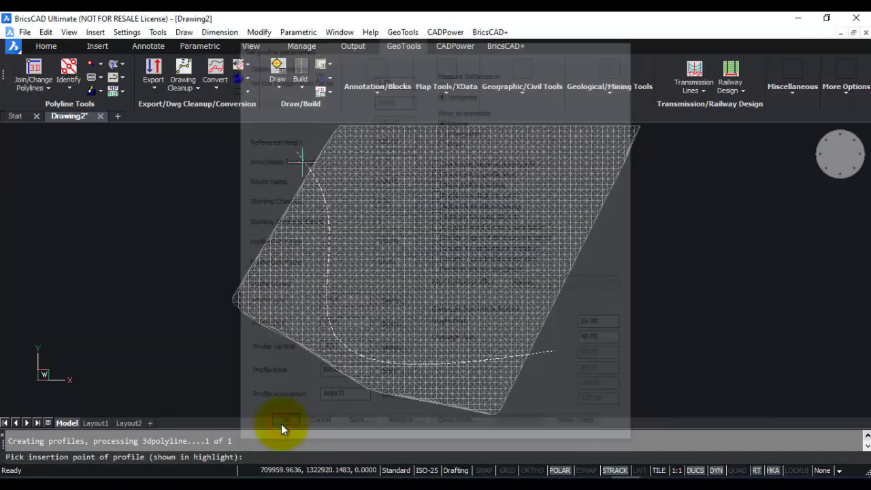
scroll(476, 272, down, 3)
middle_drag(493, 265, 393, 272)
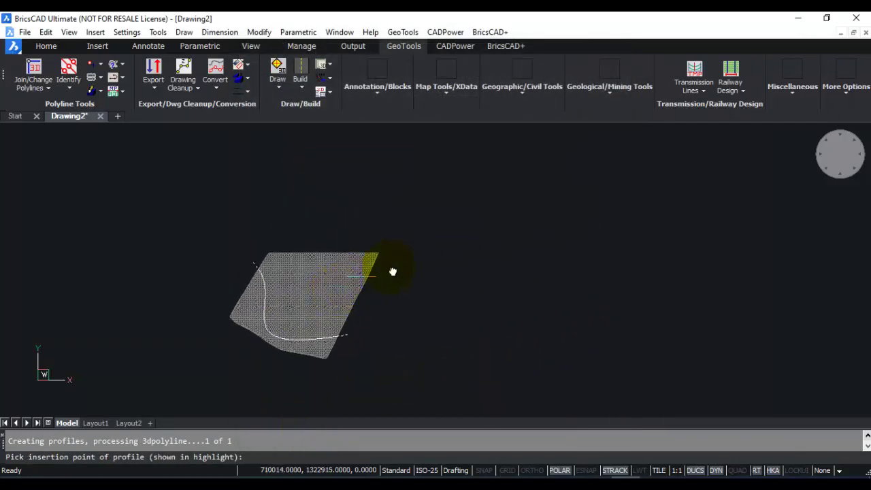
click(483, 249)
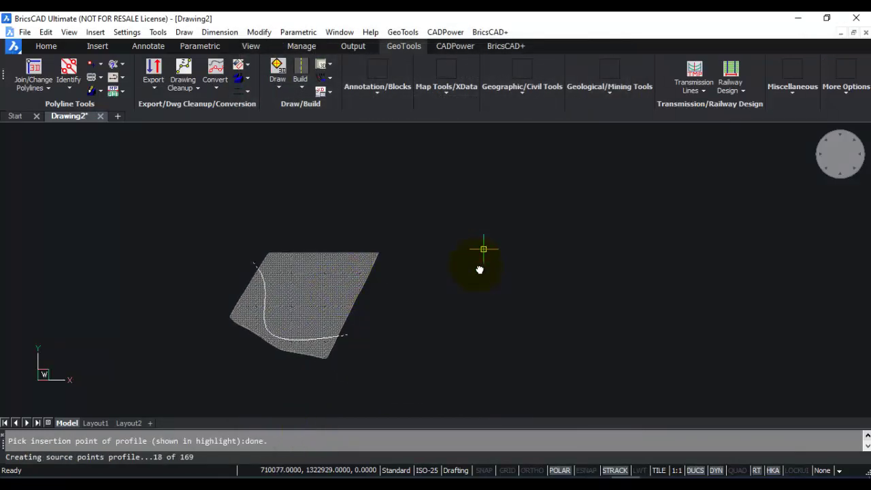
Step: Examine the inserted cross-sectional profile, its vertical lines and annotations against the route line on the TIN surface
mouse_move(480, 270)
middle_down()
mouse_move(580, 239)
mouse_move(506, 234)
middle_up()
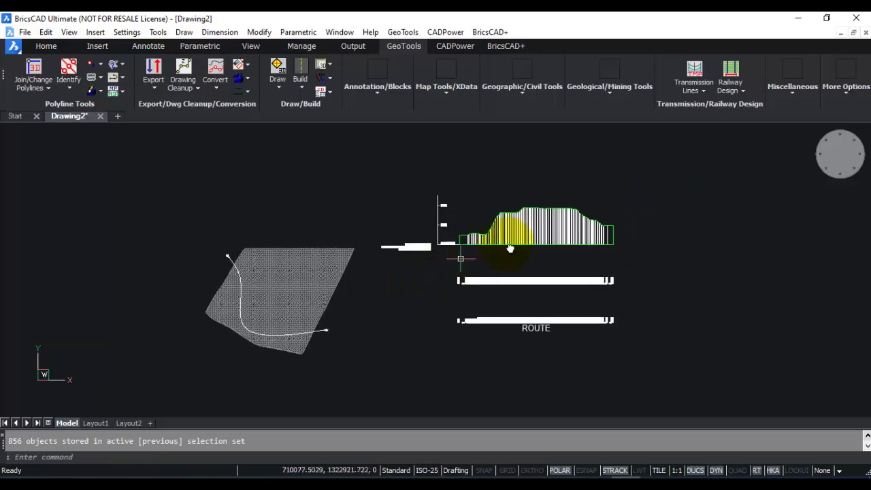
scroll(522, 226, up, 4)
scroll(521, 233, down, 2)
scroll(502, 238, down, 2)
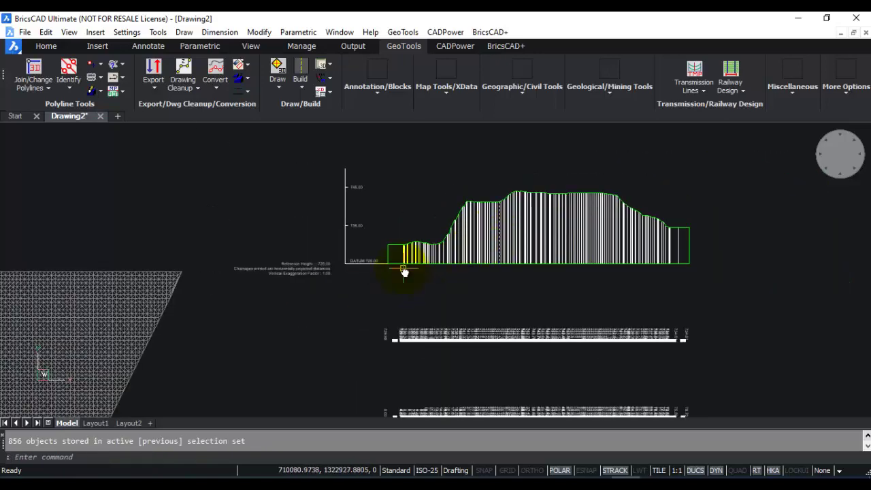
middle_drag(318, 325, 646, 191)
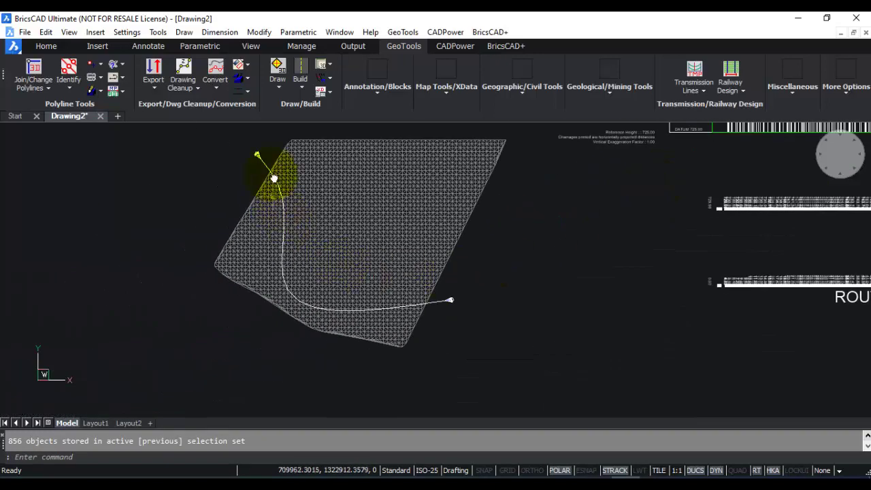
mouse_move(267, 168)
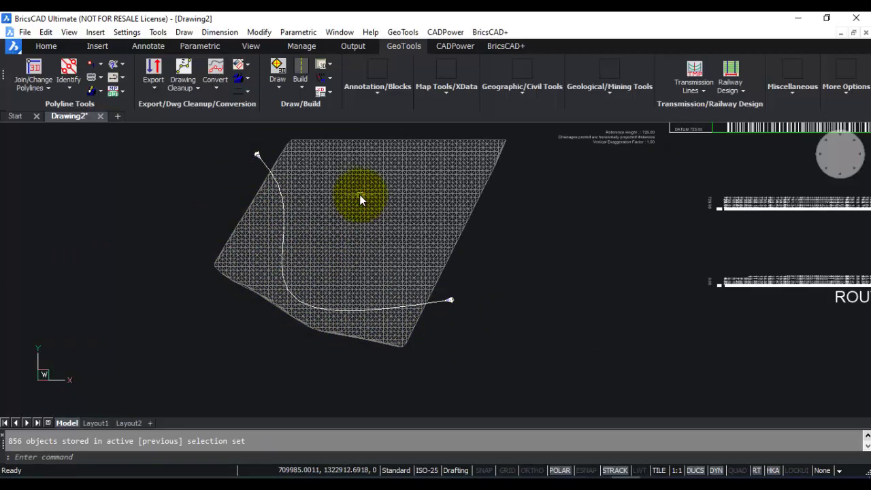
middle_drag(359, 197, 209, 247)
mouse_move(675, 109)
middle_down()
mouse_move(570, 142)
mouse_move(469, 197)
middle_up()
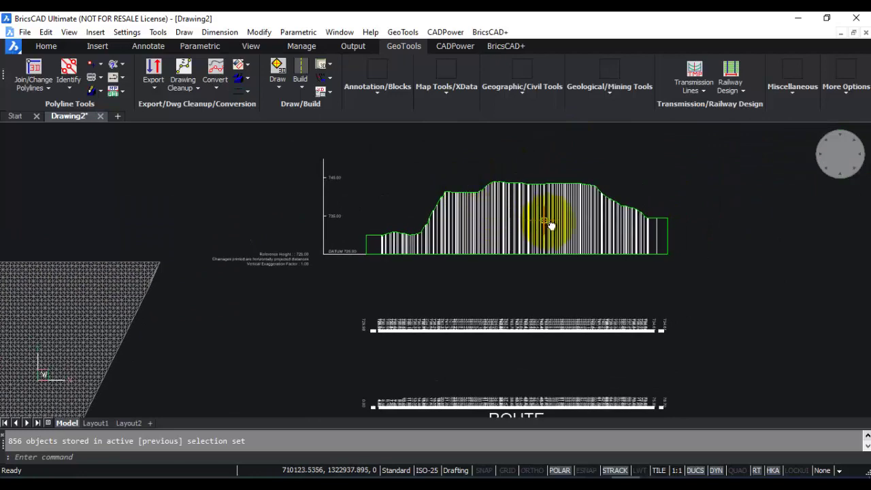
scroll(394, 256, up, 4)
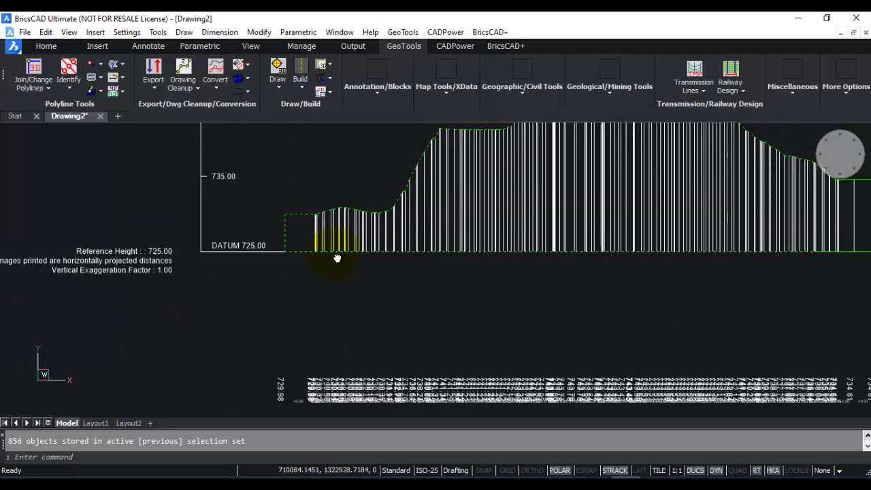
middle_drag(337, 259, 301, 255)
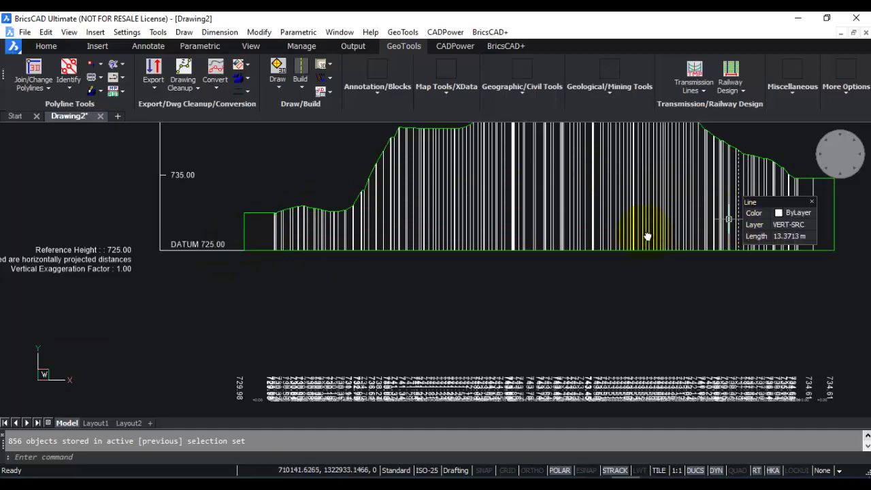
scroll(562, 244, down, 3)
middle_drag(563, 245, 510, 278)
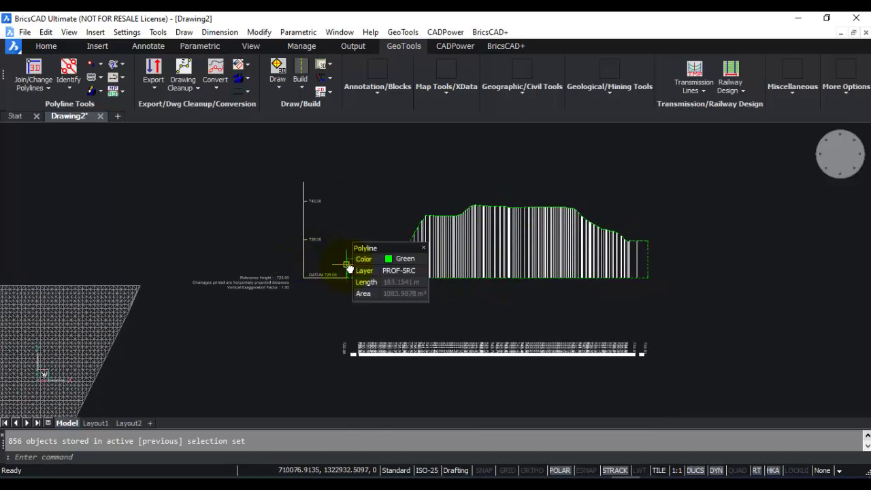
Step: Draw a smooth spline roughly following the ground profile, from just before its start to just beyond its end
key(Return)
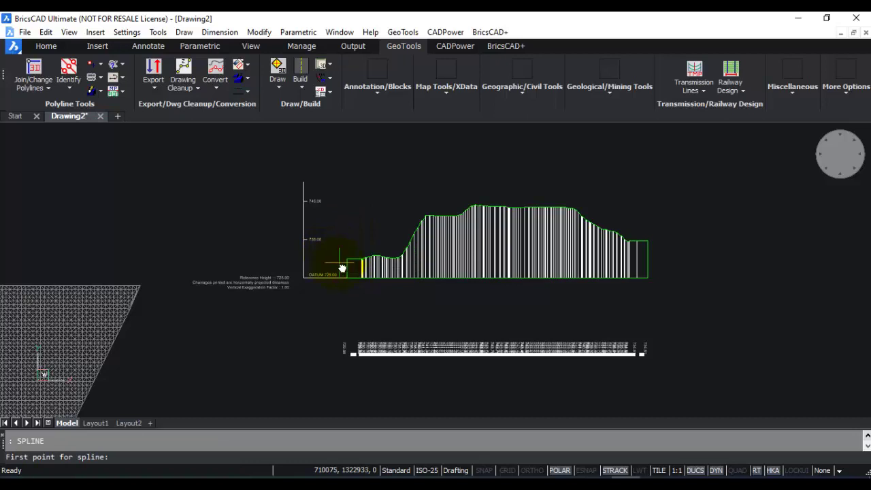
click(340, 264)
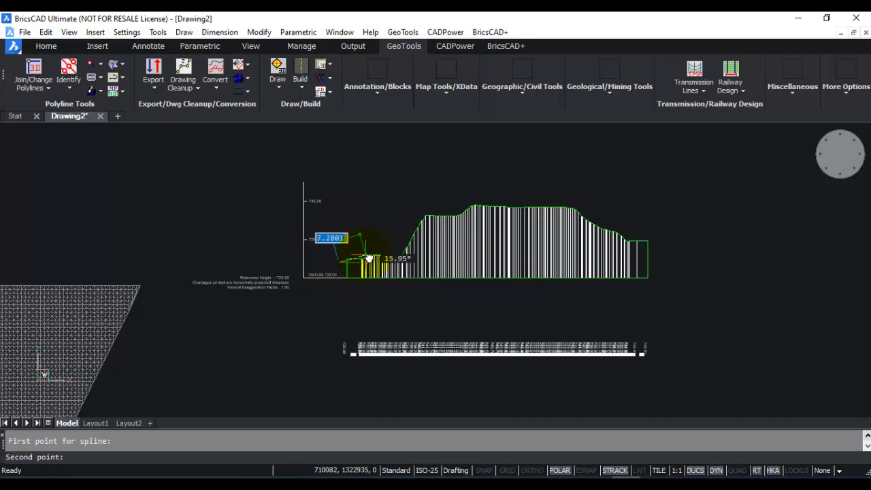
click(377, 253)
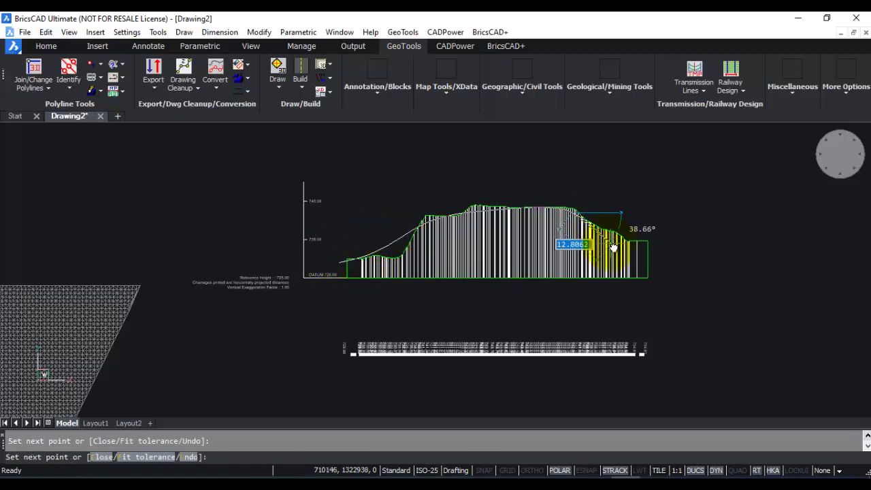
click(621, 241)
click(658, 247)
key(Escape)
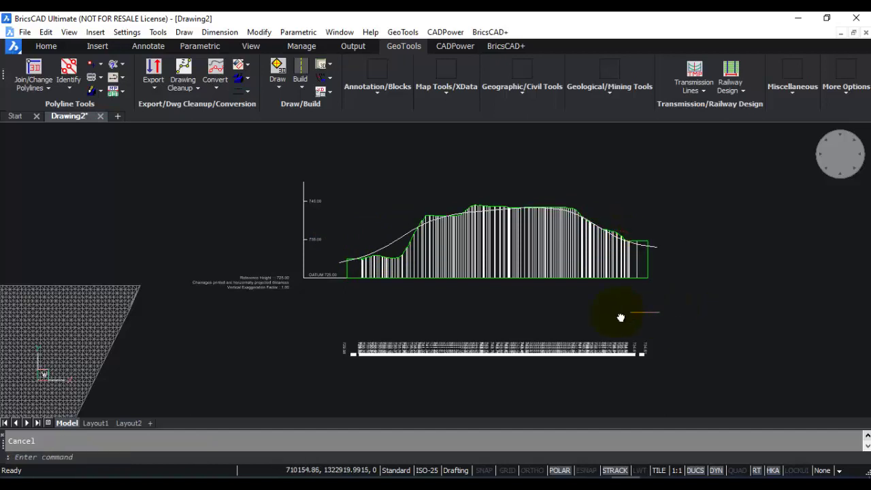
Step: Run the Alignment (Cut/Fill) Volume tool on the green profile polyline, using the spline as the finished ground level
scroll(432, 243, up, 3)
scroll(435, 246, down, 2)
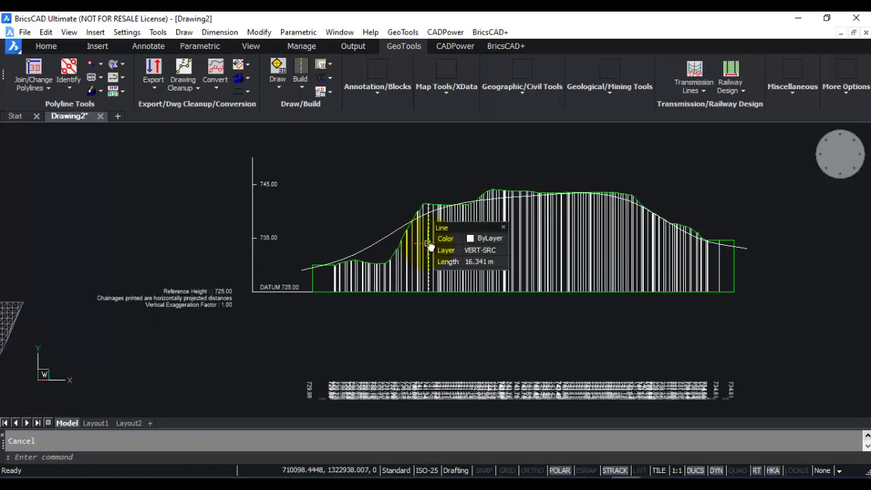
mouse_move(430, 247)
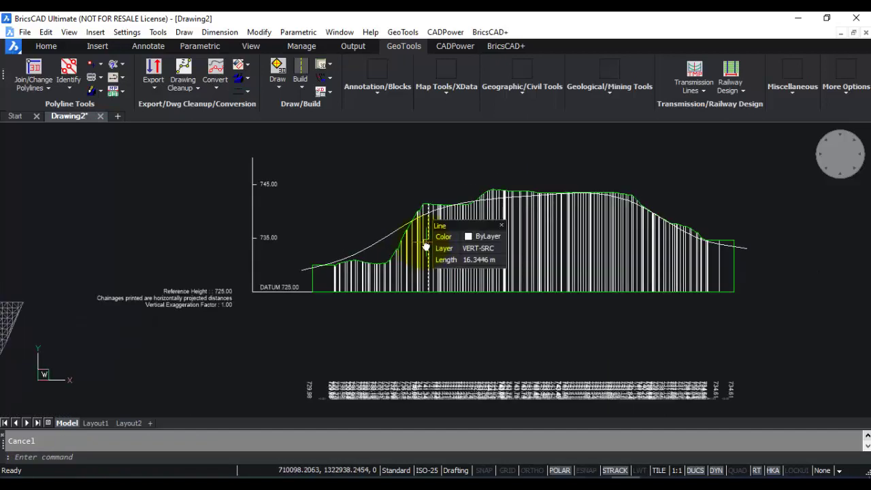
mouse_move(382, 273)
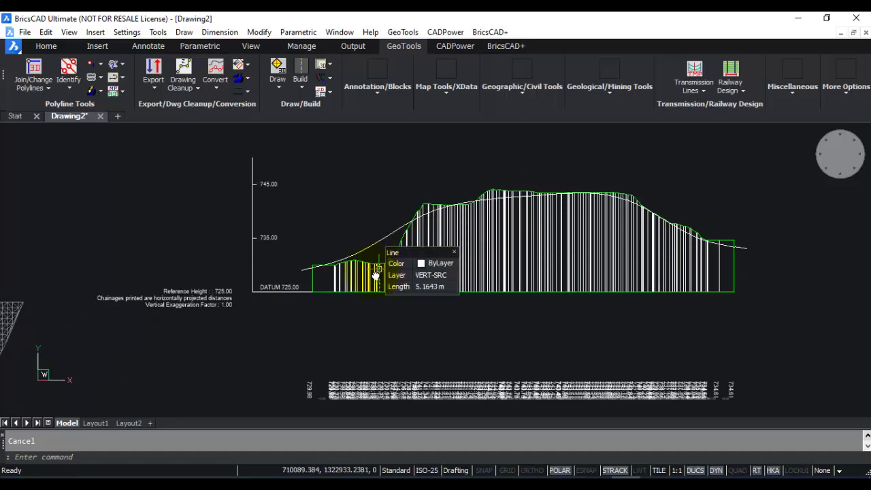
mouse_move(538, 295)
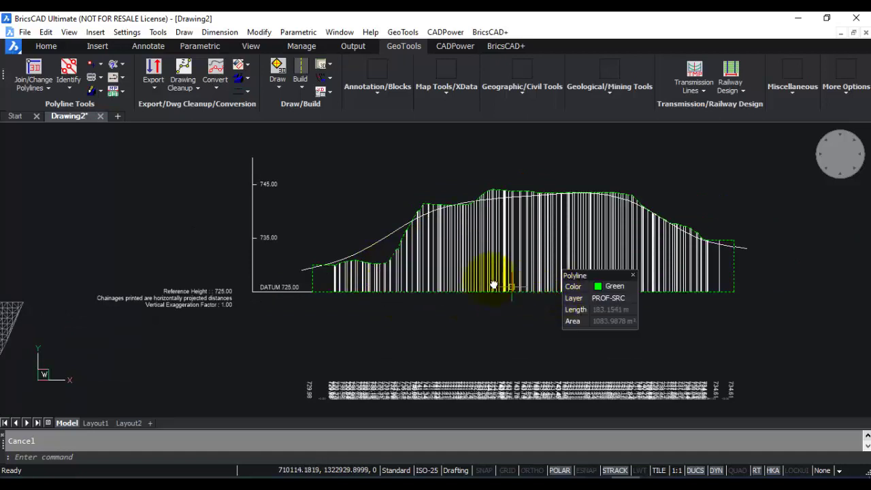
mouse_move(476, 274)
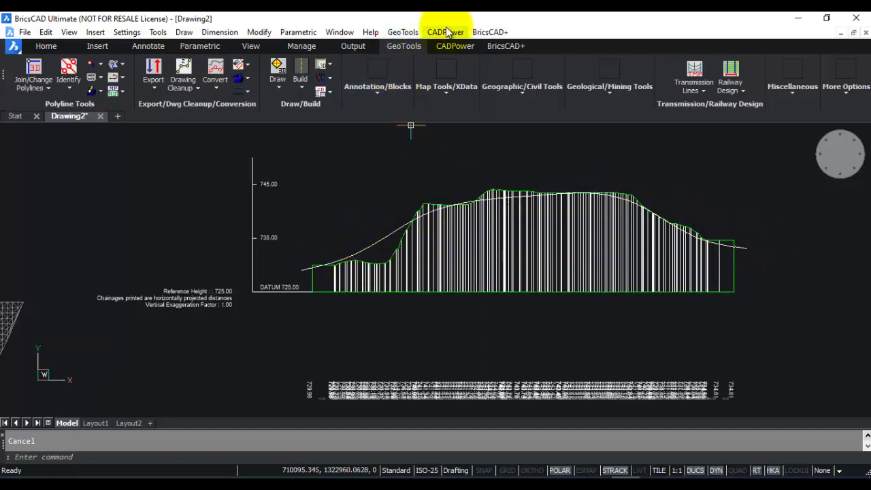
click(403, 32)
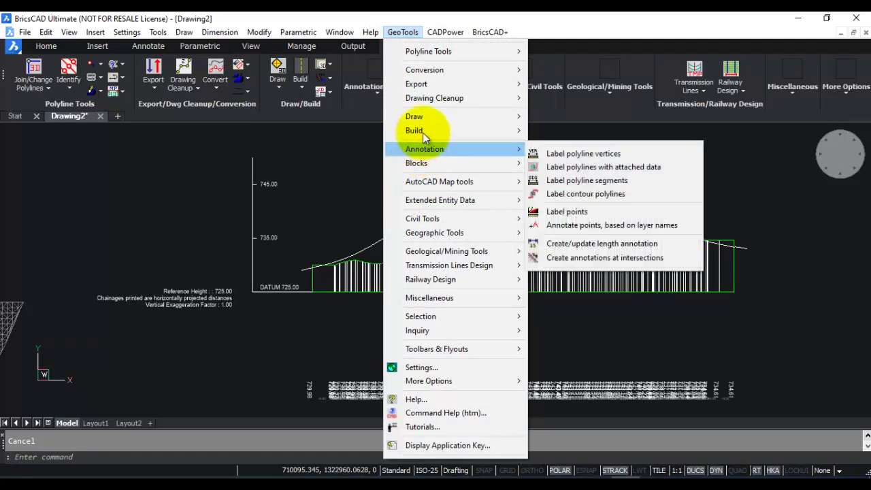
mouse_move(424, 131)
mouse_move(423, 218)
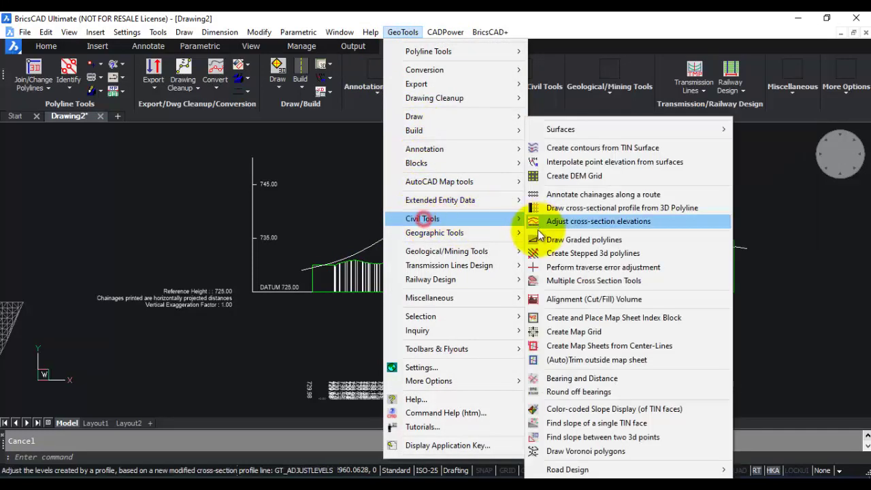
click(563, 300)
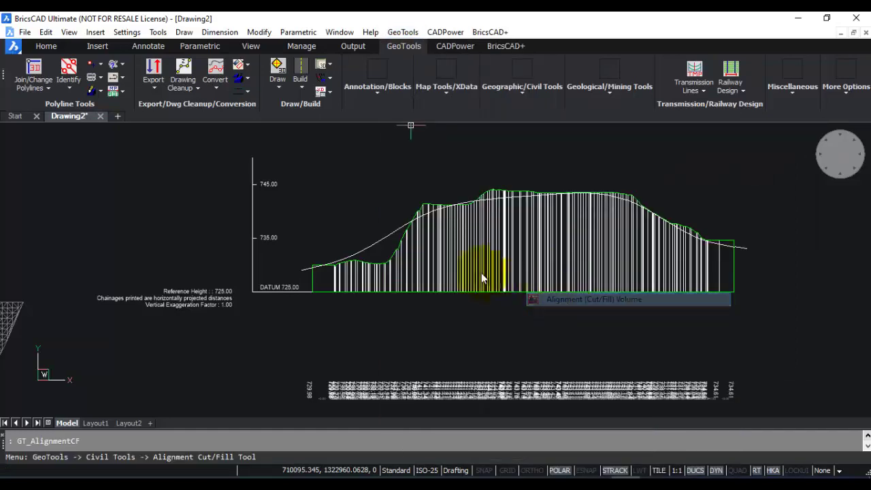
key(Return)
click(313, 280)
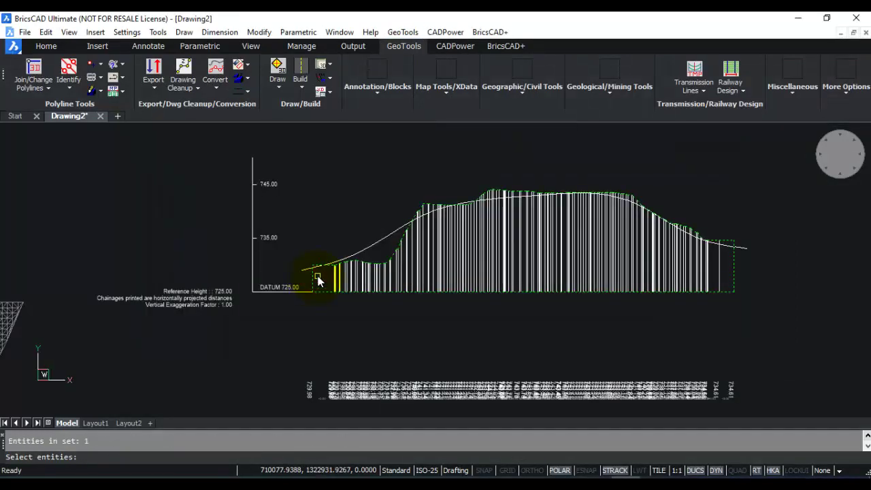
key(Return)
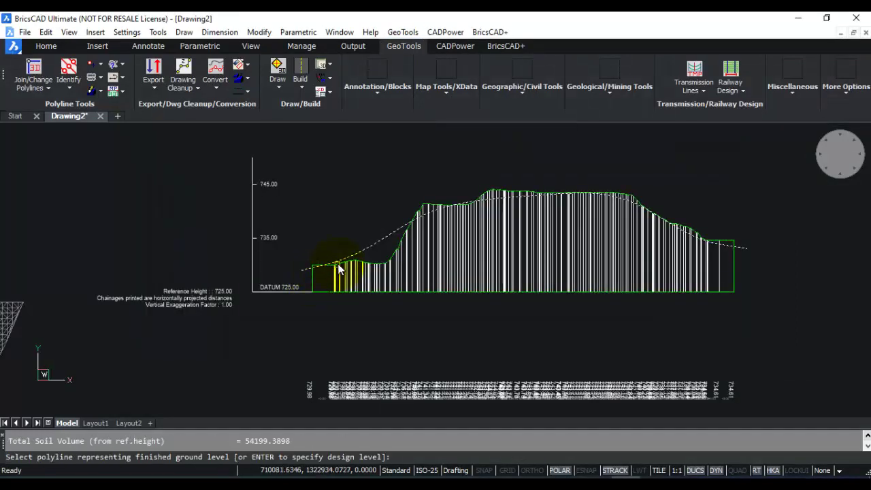
click(373, 239)
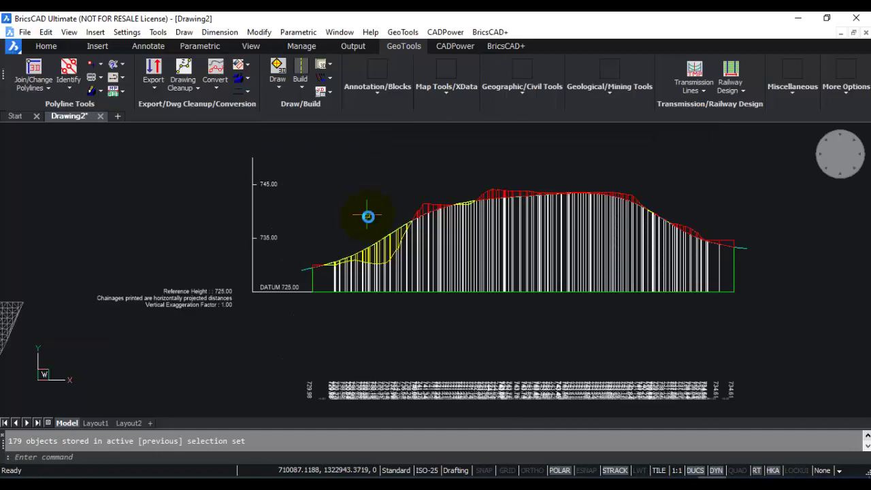
Step: Examine the yellow fill and red cut areas between the ground profile and the finished ground line
scroll(312, 273, up, 4)
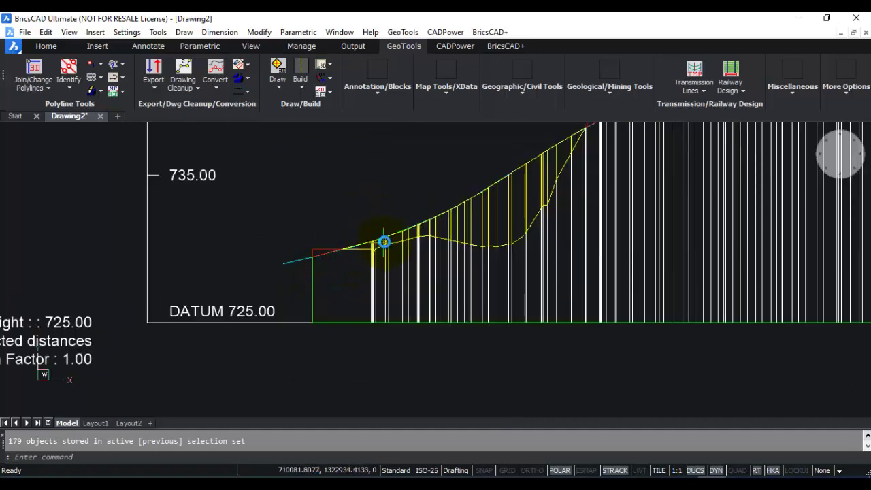
mouse_move(384, 241)
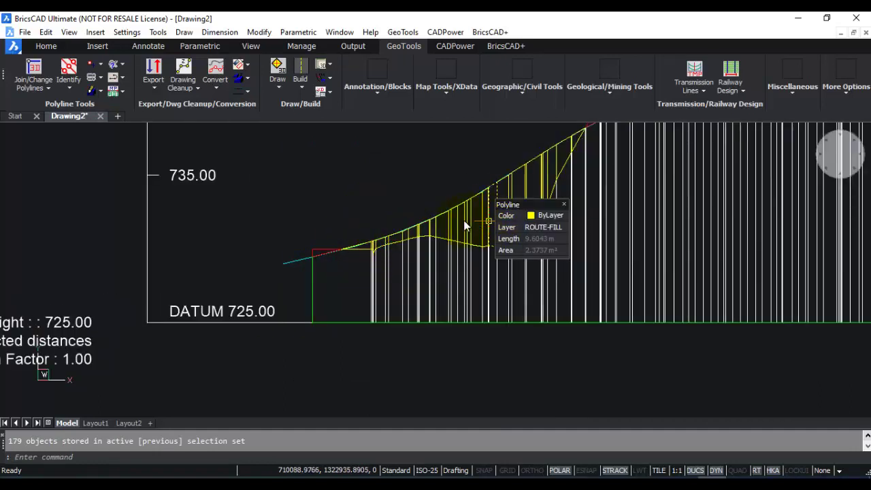
click(394, 240)
scroll(323, 251, up, 4)
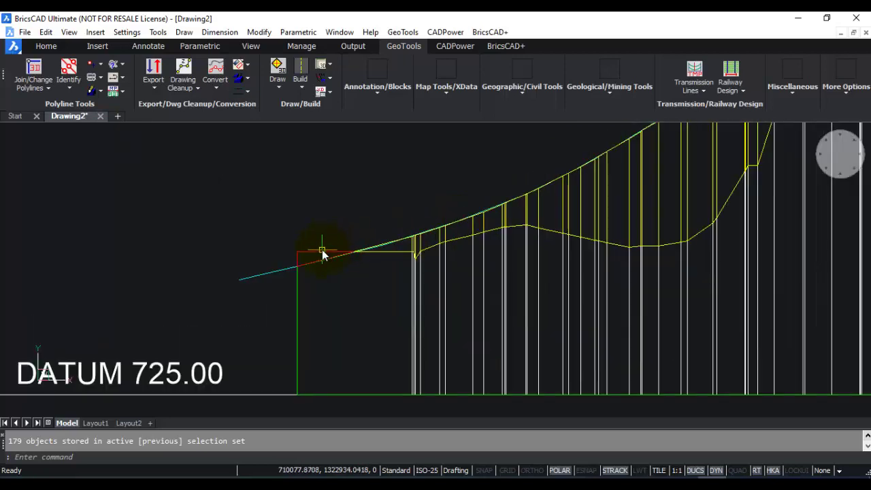
scroll(323, 250, down, 2)
scroll(322, 250, down, 3)
middle_drag(407, 212, 351, 251)
Step: Check the Alignment Cut/Fill tool's options for showing cut areas, and cancel the settings
mouse_move(463, 188)
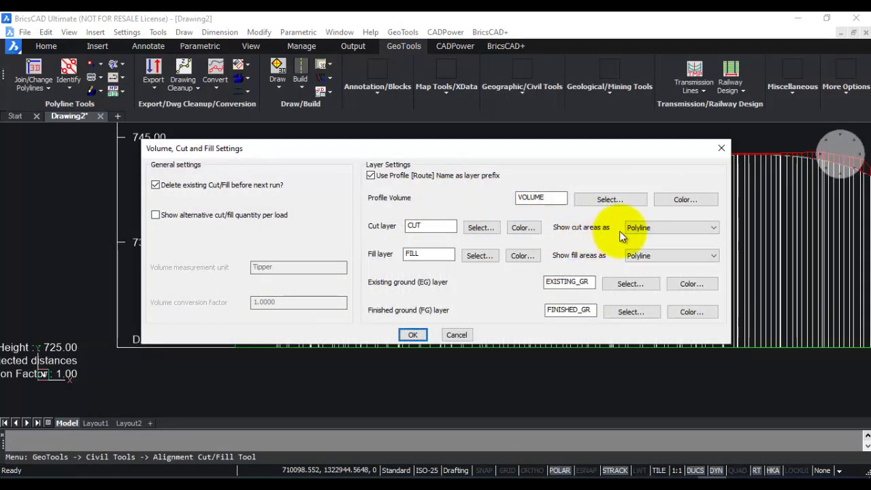
click(640, 229)
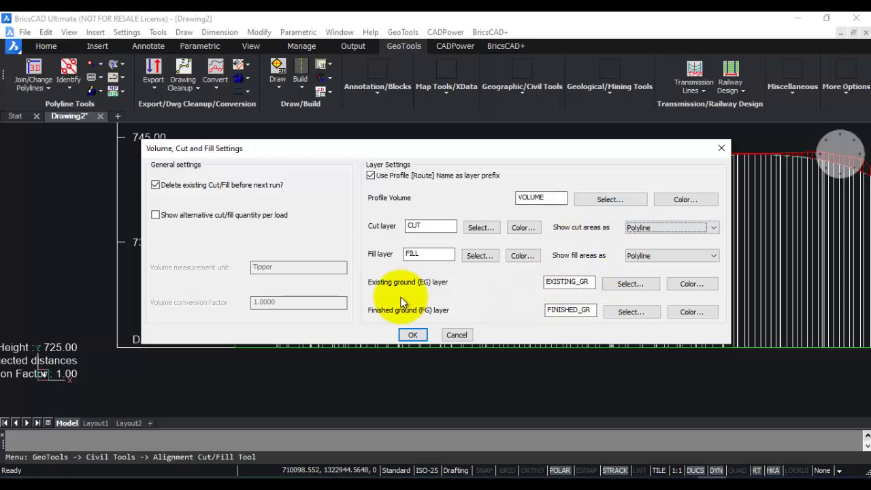
click(455, 335)
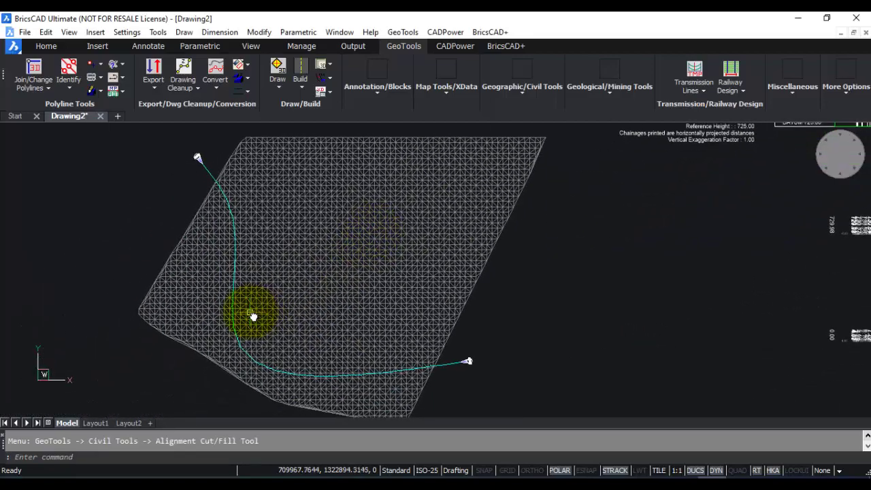
Step: Inspect the finished ground polyline in 3D from several sides against the draped route and the TIN surface
shift+middle_drag(262, 345, 388, 370)
scroll(389, 367, up, 5)
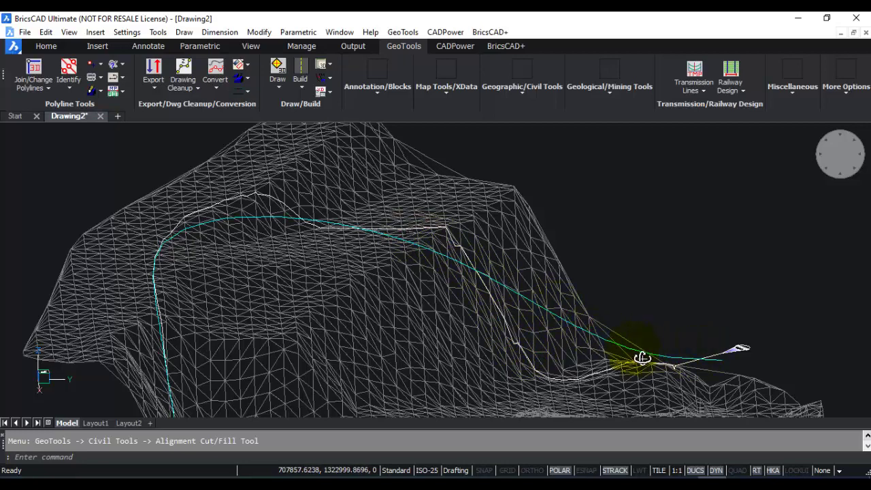
scroll(452, 280, down, 2)
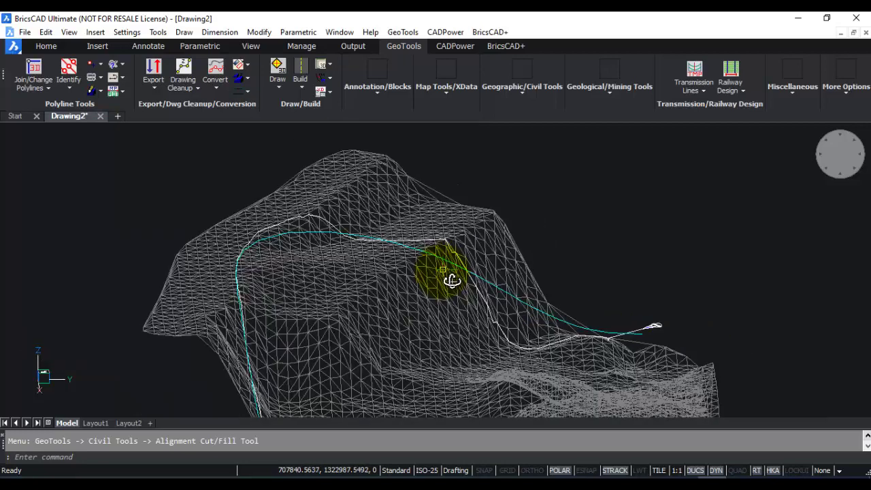
mouse_move(436, 289)
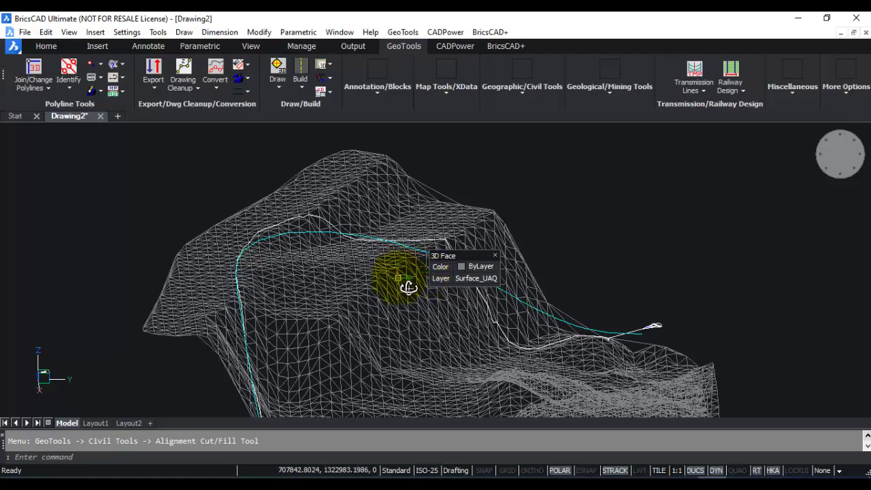
shift+middle_drag(415, 286, 241, 285)
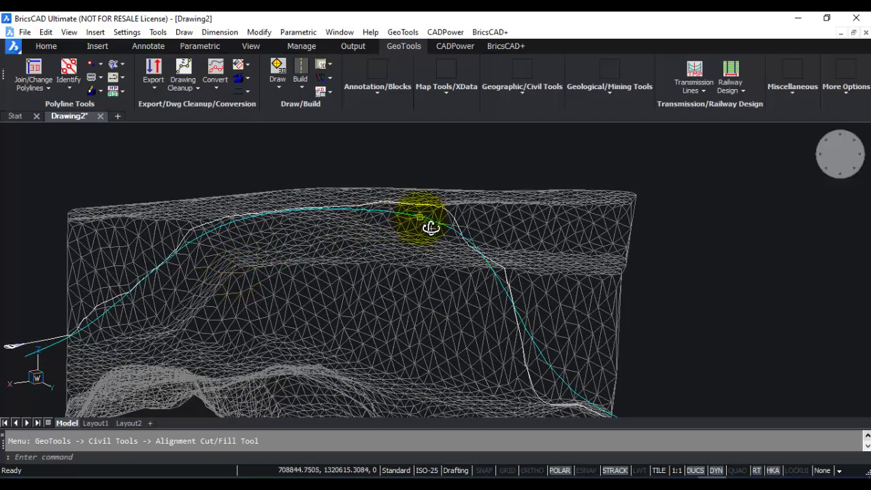
shift+middle_drag(427, 251, 500, 252)
shift+middle_drag(401, 274, 455, 260)
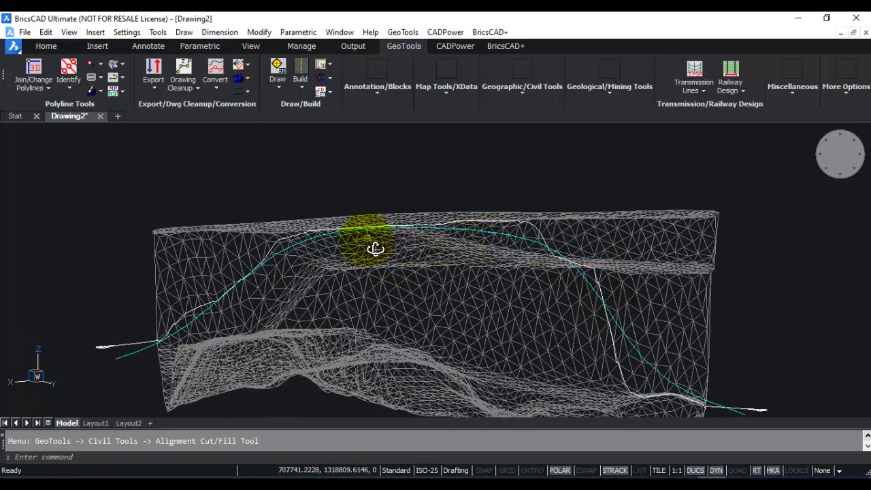
scroll(504, 248, up, 4)
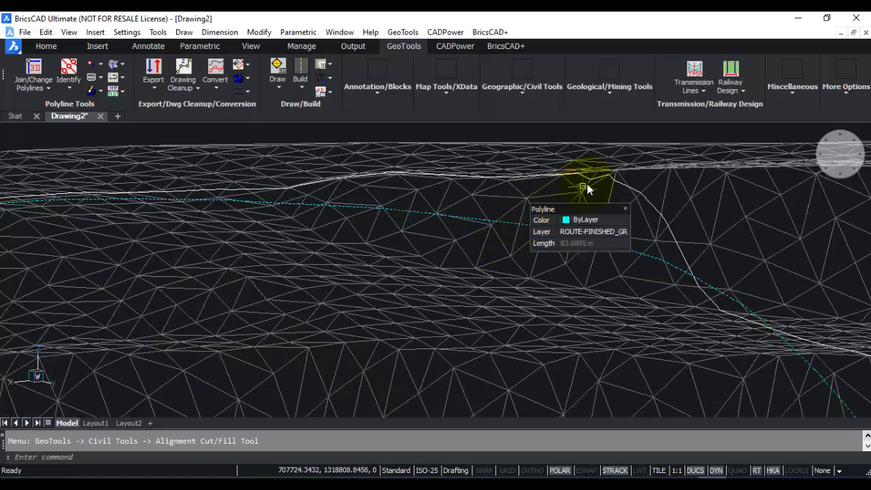
Step: Examine the TIN surface, route and profile in plan view, and view the surface alone in 3D
click(591, 178)
key(Escape)
scroll(422, 276, down, 5)
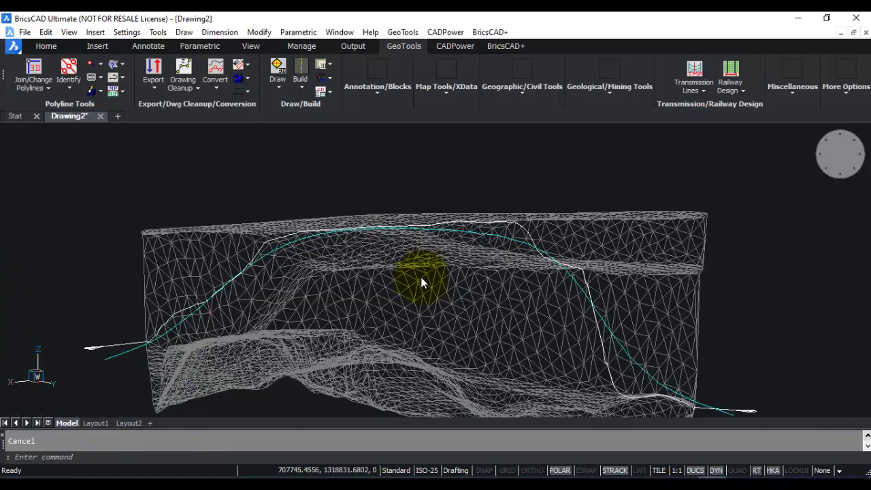
click(836, 165)
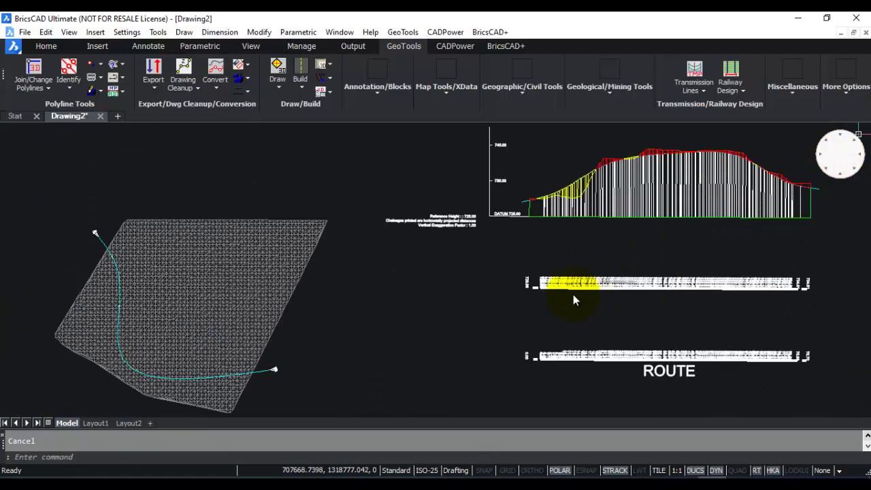
middle_drag(388, 306, 471, 294)
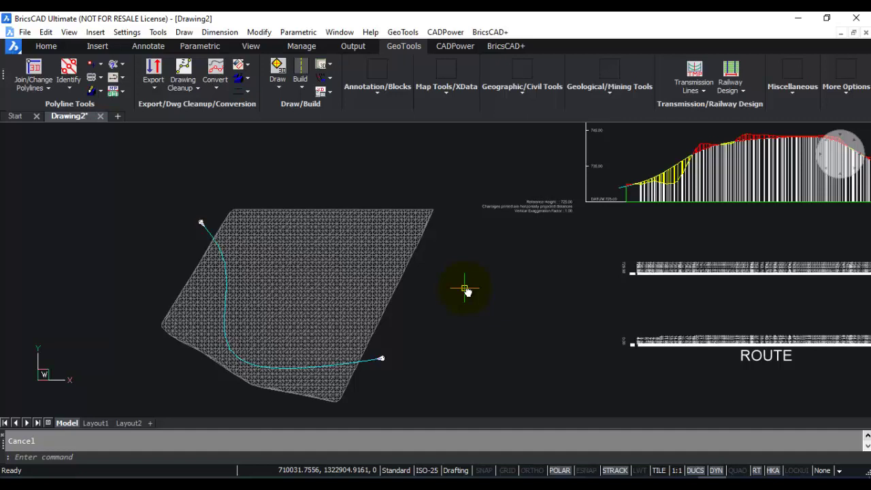
mouse_move(465, 291)
middle_down()
mouse_move(606, 243)
mouse_move(522, 253)
middle_up()
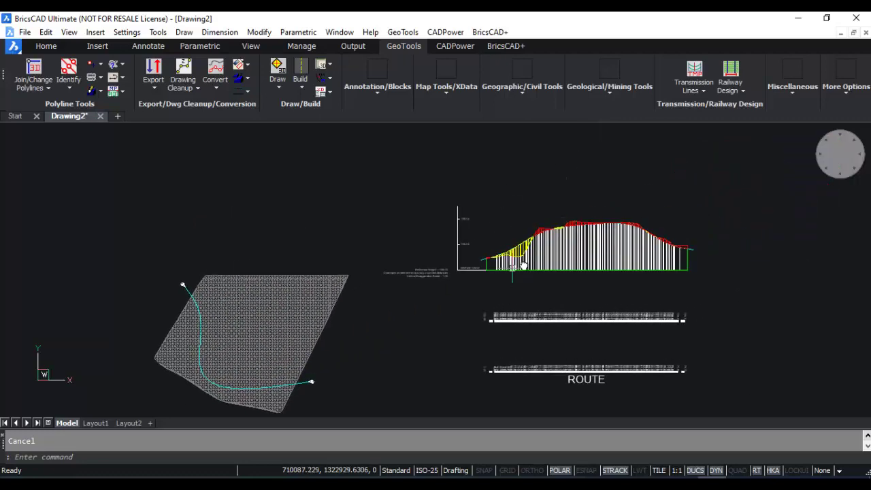
scroll(540, 248, up, 5)
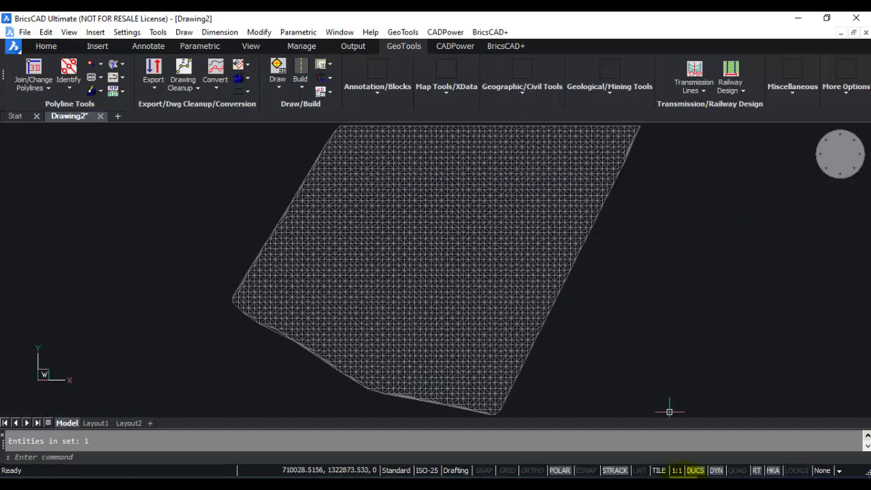
mouse_move(492, 406)
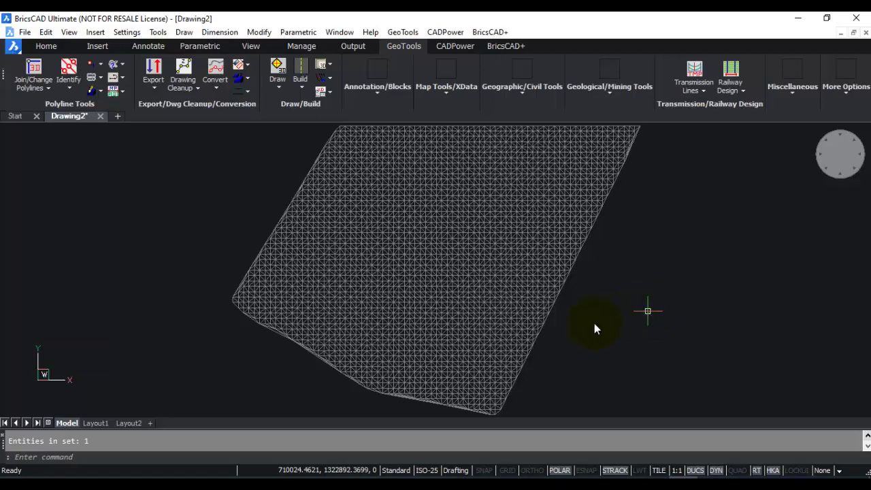
scroll(600, 308, down, 2)
middle_drag(603, 306, 562, 332)
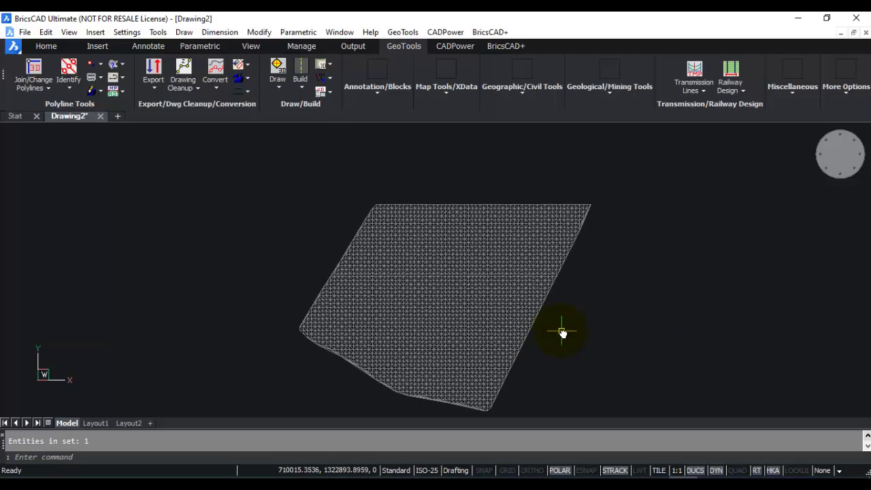
shift+middle_drag(346, 336, 399, 266)
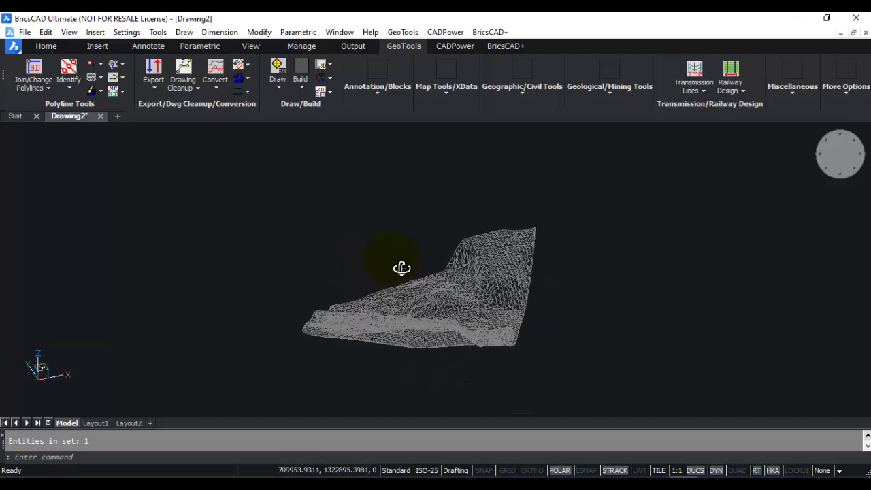
Step: Copy the existing UAQ TIN surface to a new surface named UAQ-LOWER
click(403, 33)
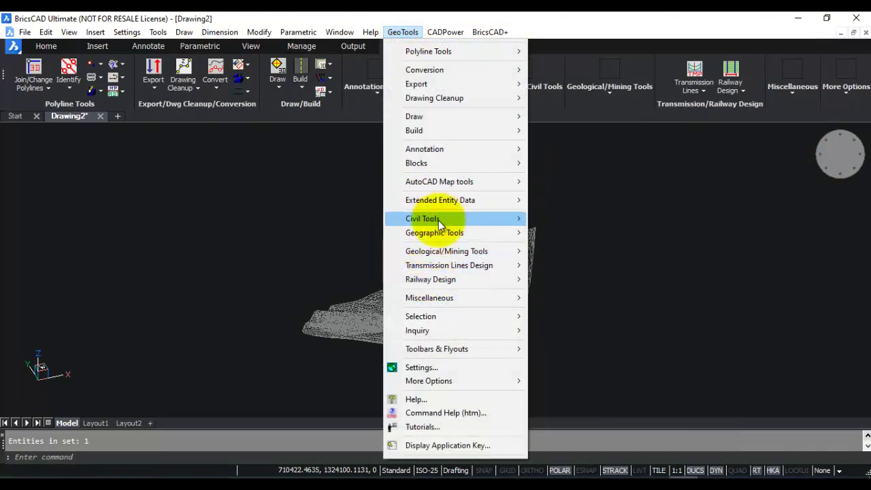
mouse_move(439, 219)
mouse_move(617, 130)
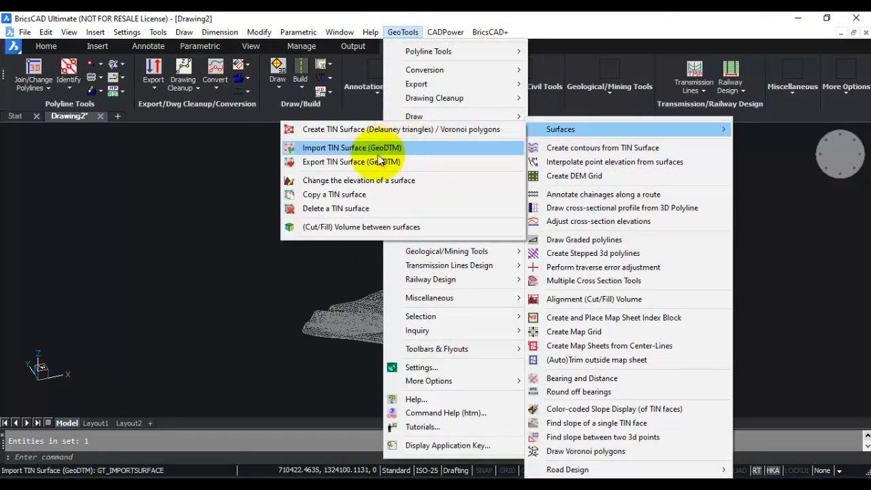
click(334, 196)
click(436, 230)
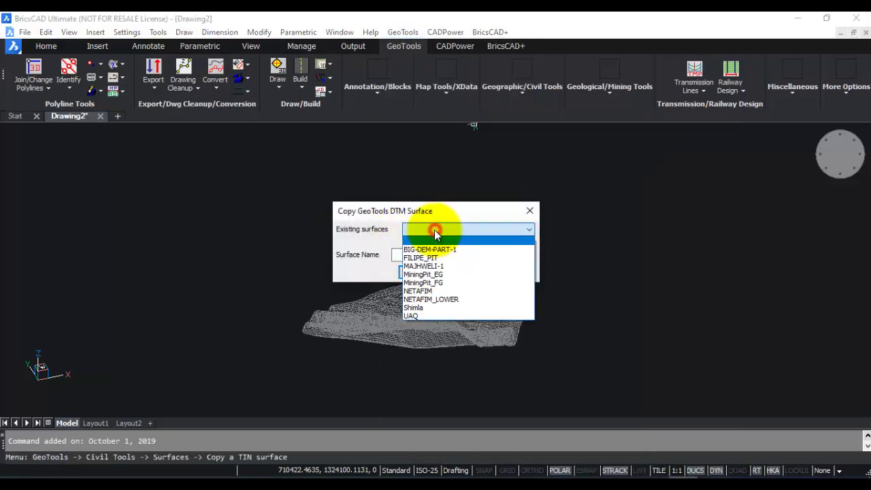
click(414, 317)
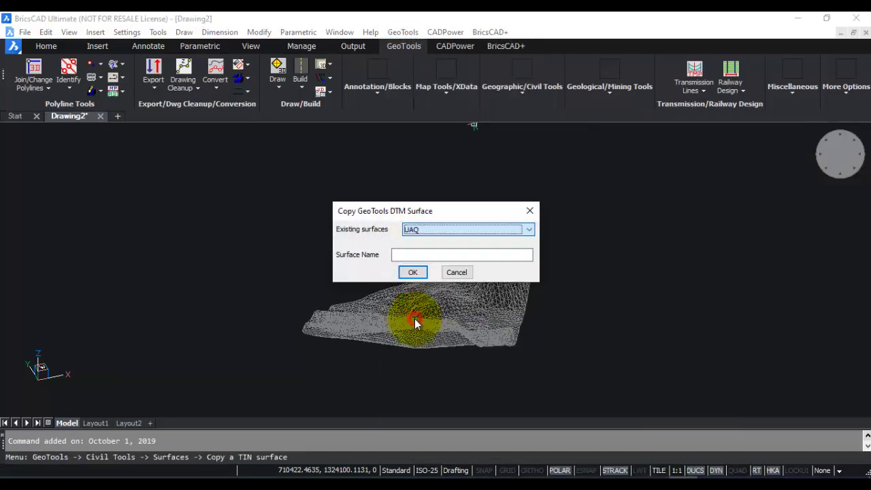
click(418, 256)
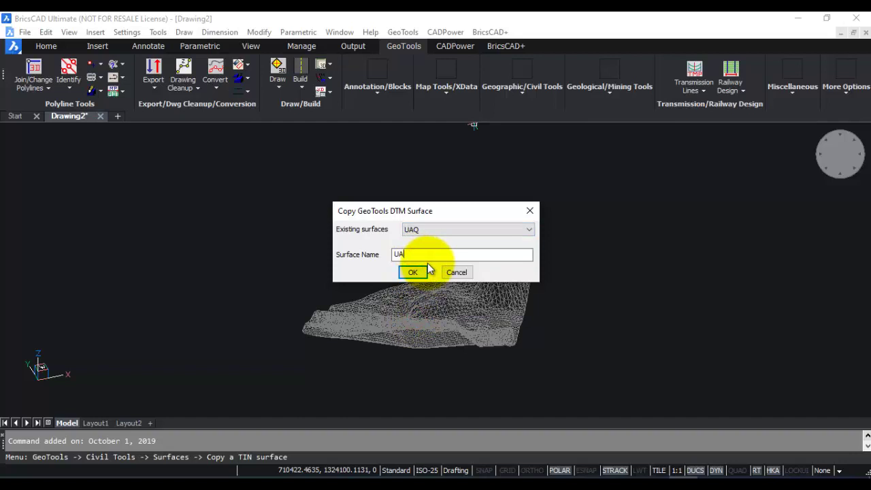
text(UAQ-LOWER)
click(412, 272)
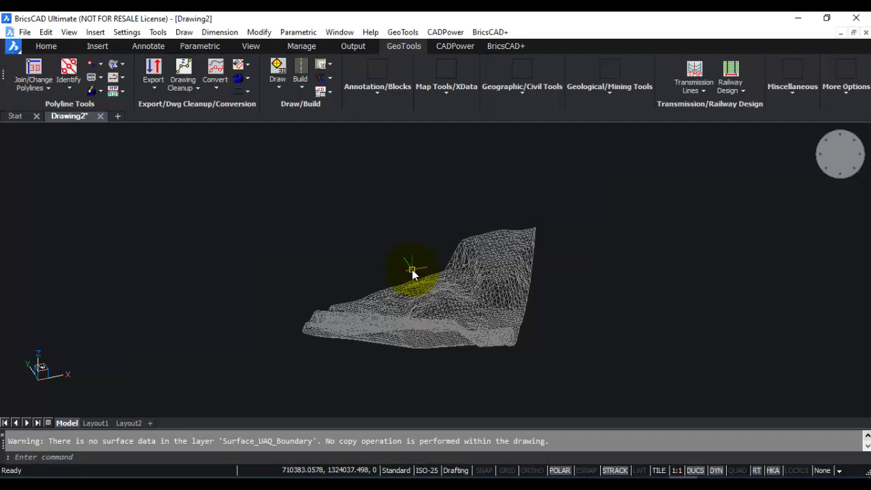
Step: Set the color of the Surface_UAQ-LOWER layer to yellow
click(158, 33)
mouse_move(224, 34)
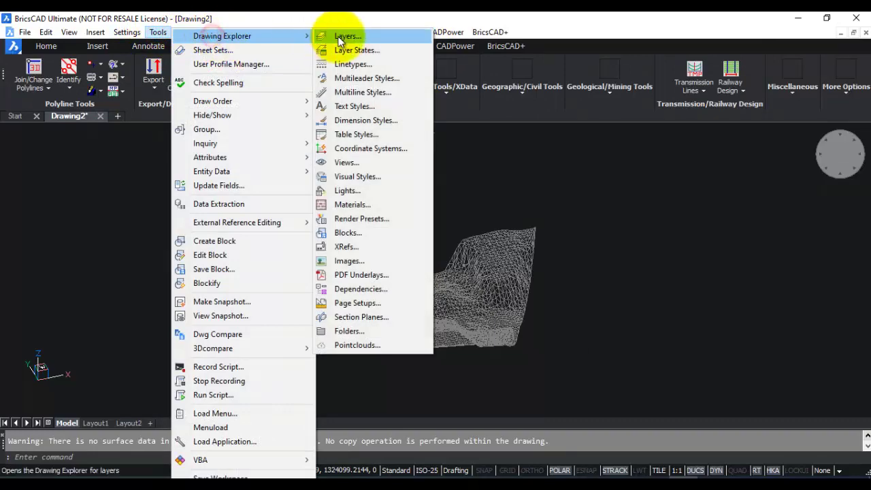
click(340, 35)
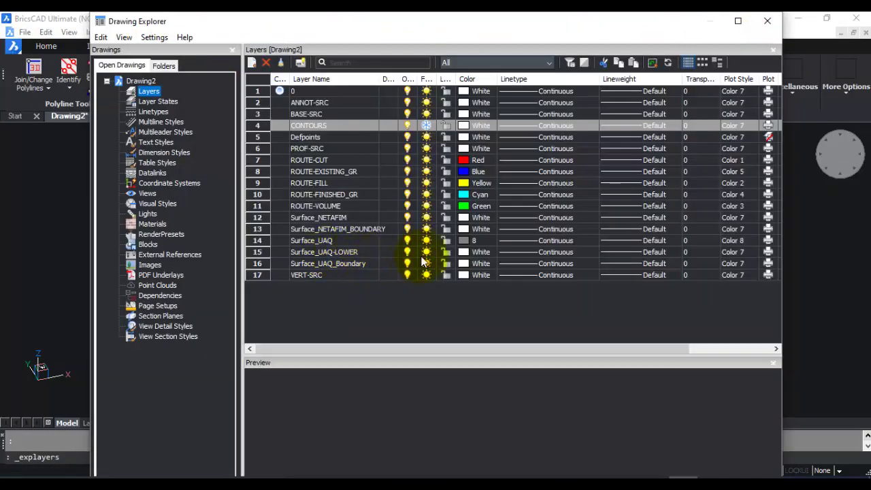
click(470, 252)
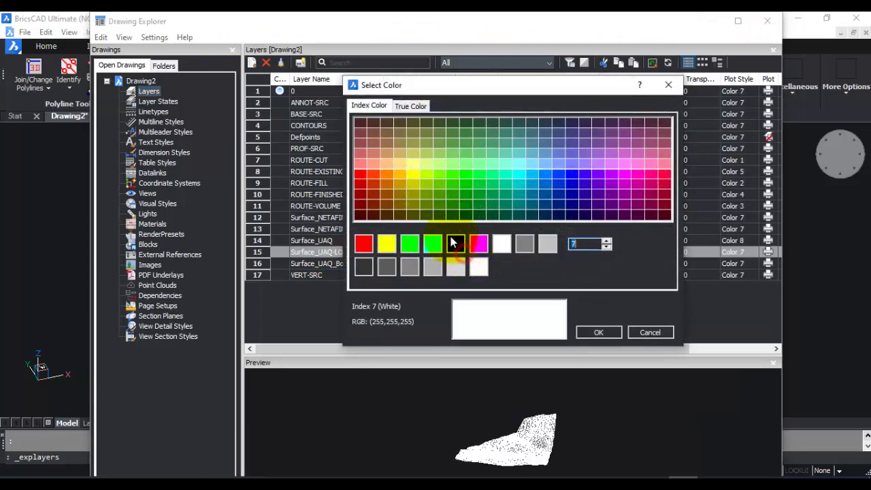
click(385, 243)
click(596, 332)
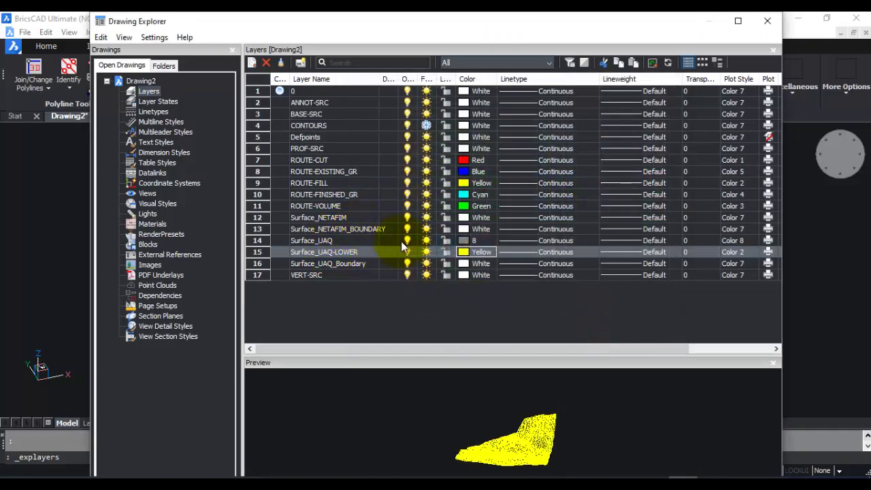
Step: Set the color of the Surface_UAQ layer to green and close the layer settings
click(470, 240)
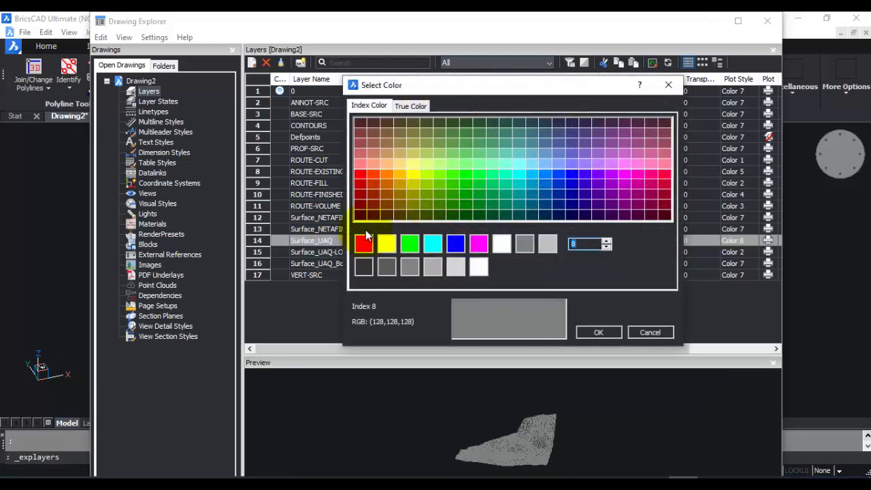
click(410, 243)
click(597, 332)
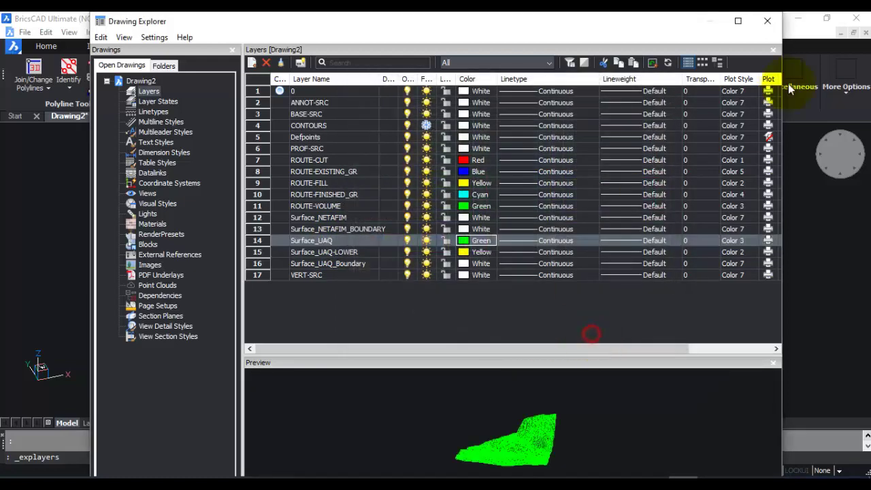
click(768, 20)
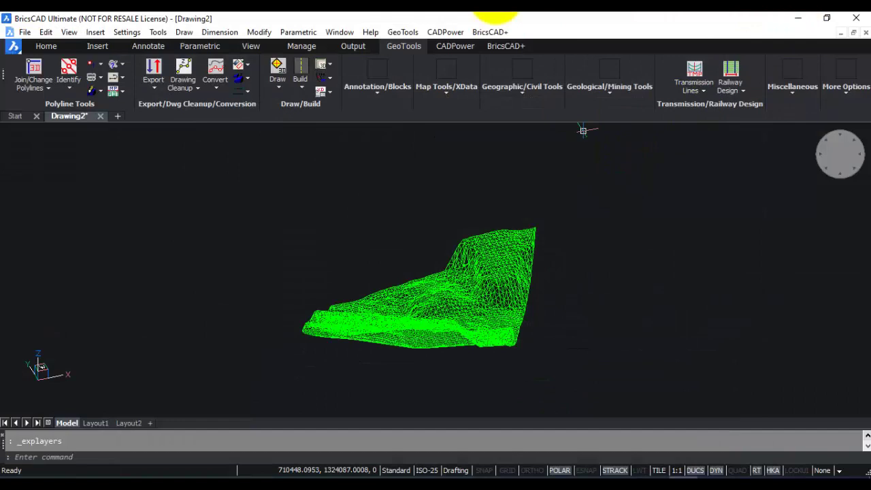
Step: Change the elevation of the UAQ-LOWER surface so that it lies below the original UAQ surface
click(403, 32)
mouse_move(437, 218)
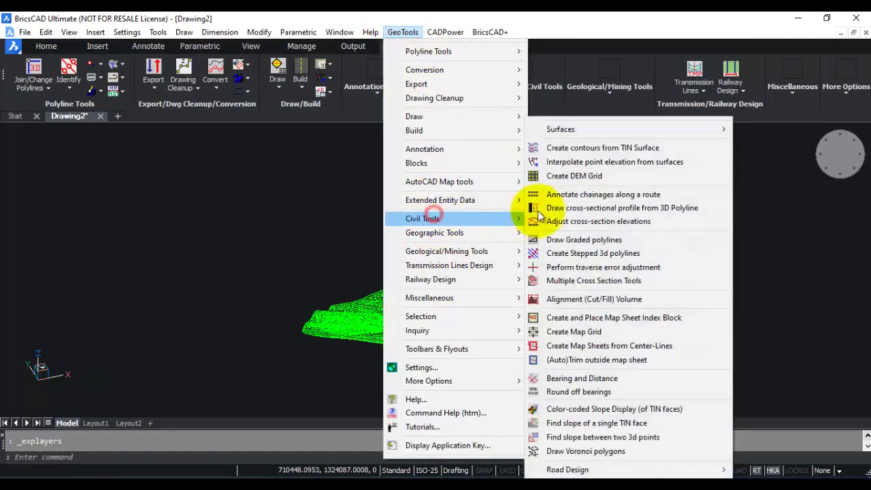
mouse_move(565, 129)
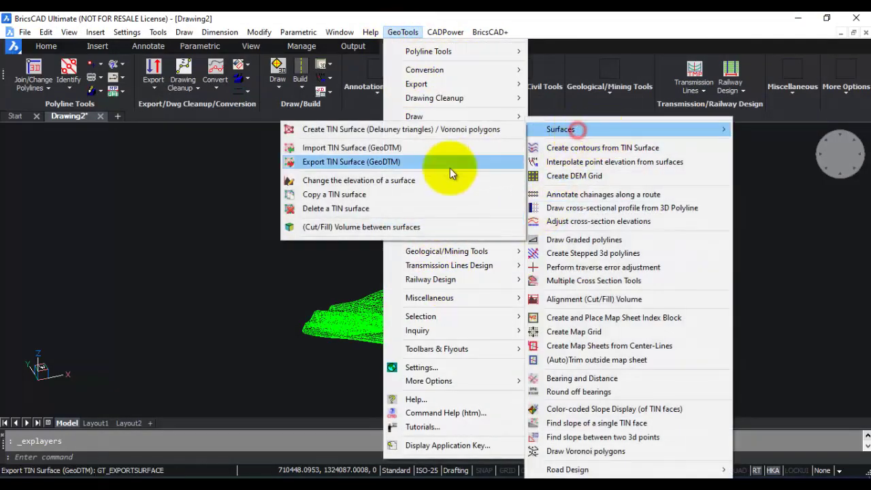
click(325, 182)
click(432, 228)
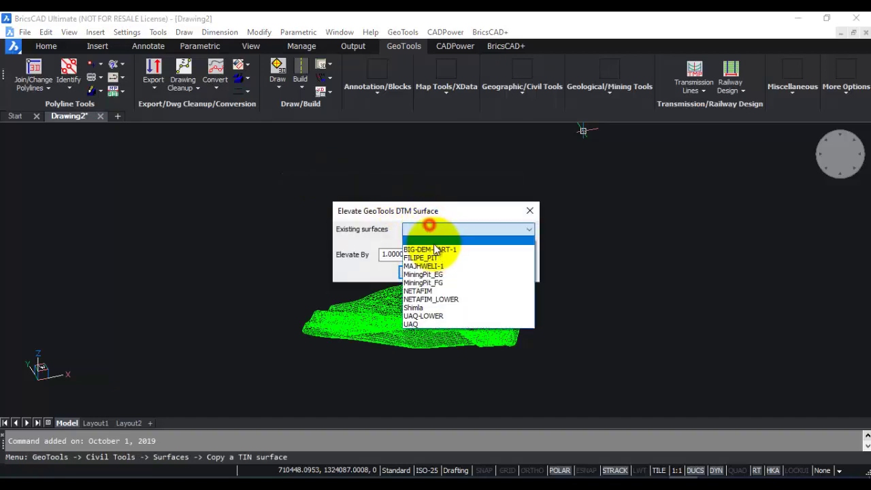
click(422, 316)
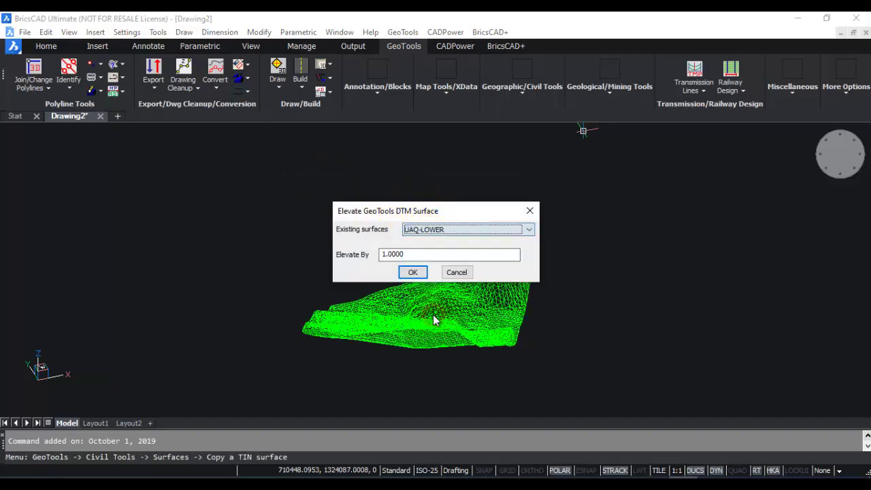
click(420, 255)
drag(420, 255, 344, 258)
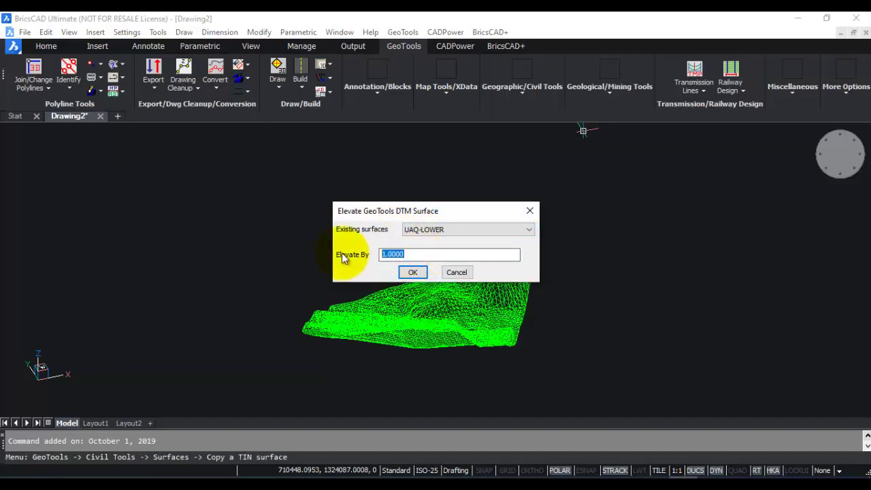
click(412, 273)
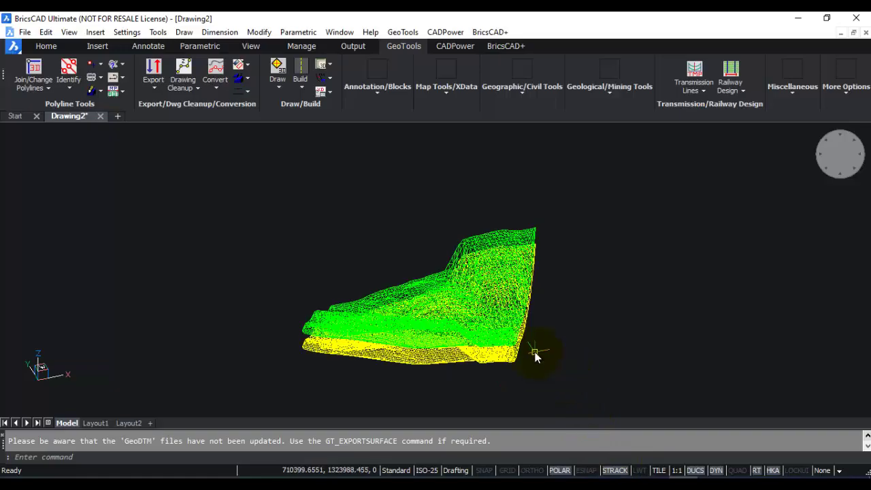
Step: Draw a rectangle inside the outline of the green TIN surface in plan view
scroll(536, 354, up, 3)
shift+middle_drag(488, 299, 611, 332)
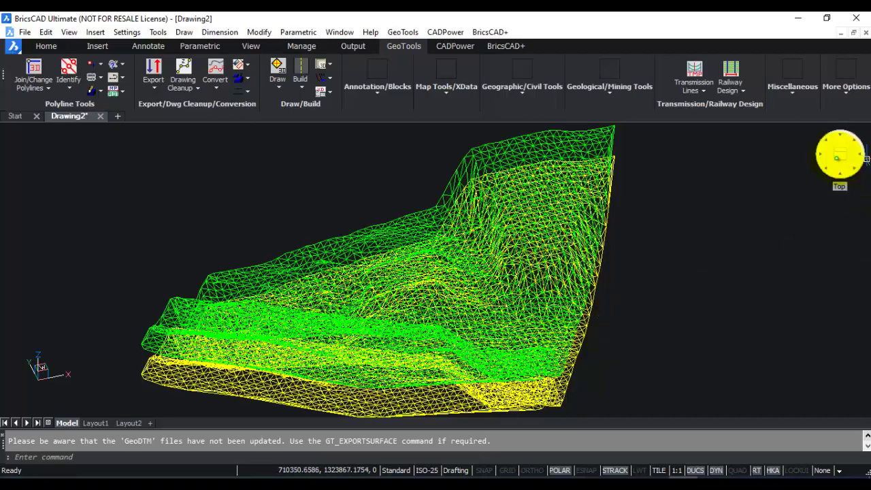
click(841, 159)
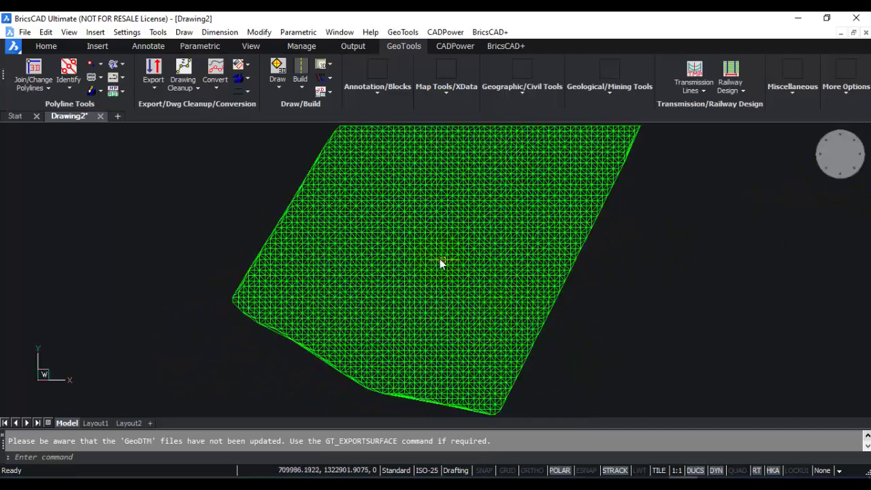
scroll(436, 254, up, 2)
text(rec)
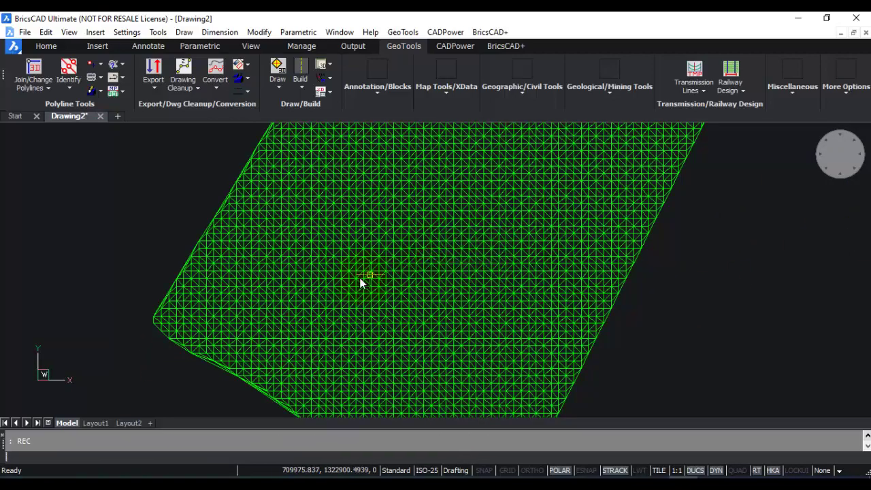
key(Return)
click(318, 306)
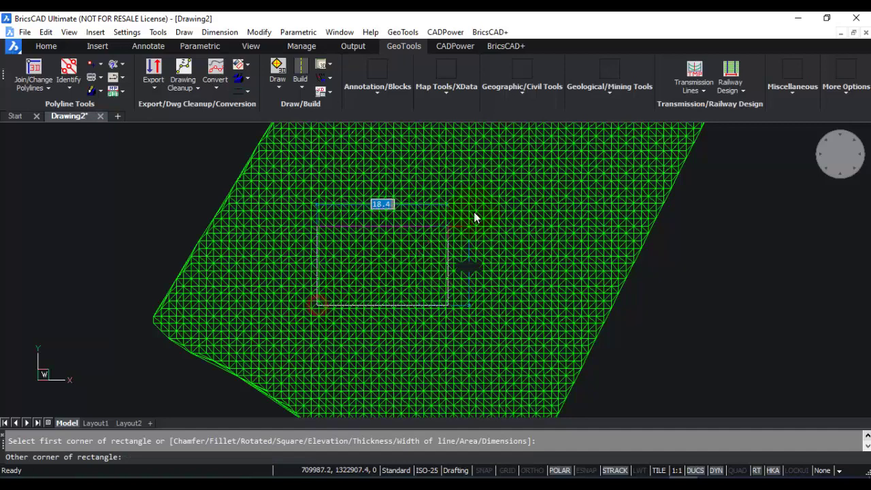
click(518, 163)
scroll(542, 305, down, 3)
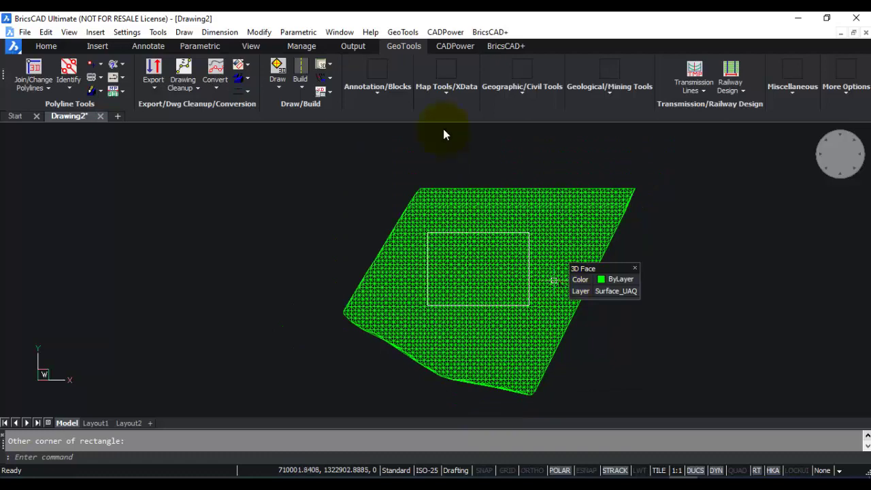
Step: Start the cut/fill volume computation between two surfaces, with UAQ as Surface 1 and UAQ-LOWER as Surface 2
click(402, 32)
click(431, 219)
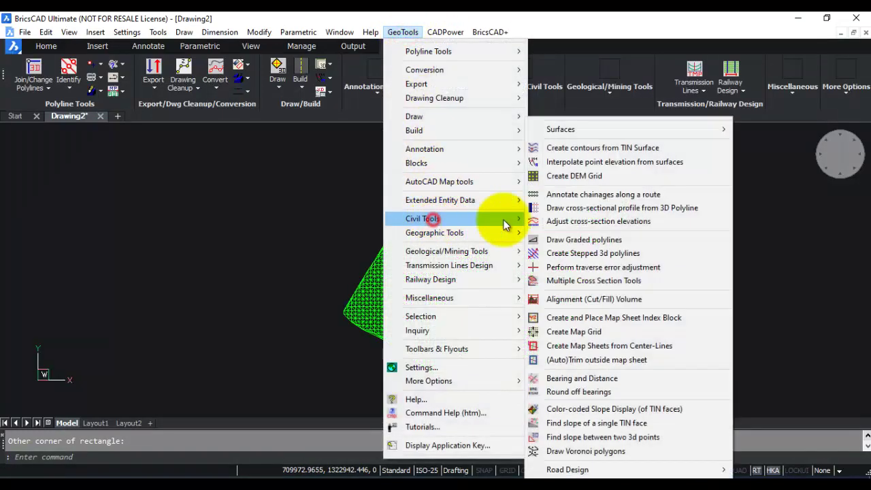
click(576, 132)
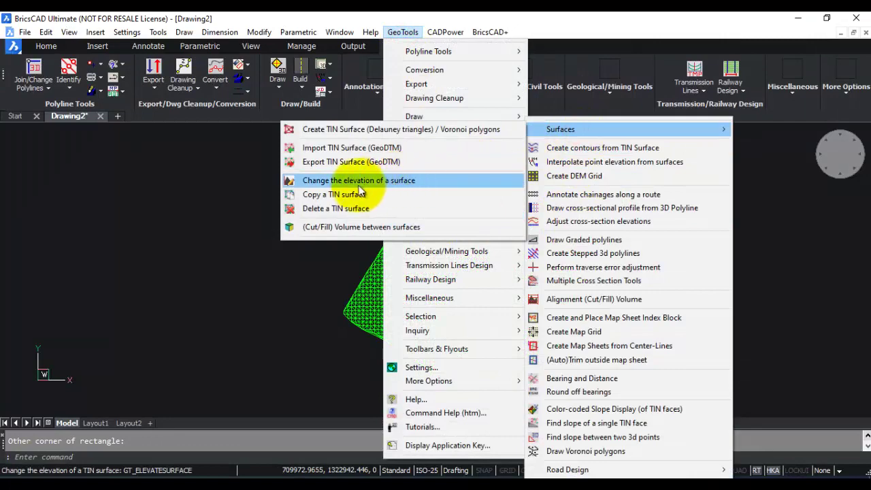
click(333, 228)
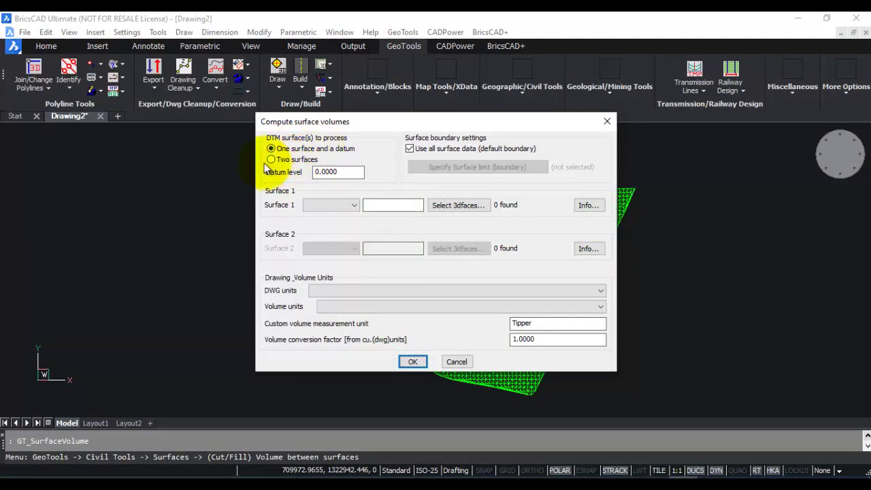
click(271, 159)
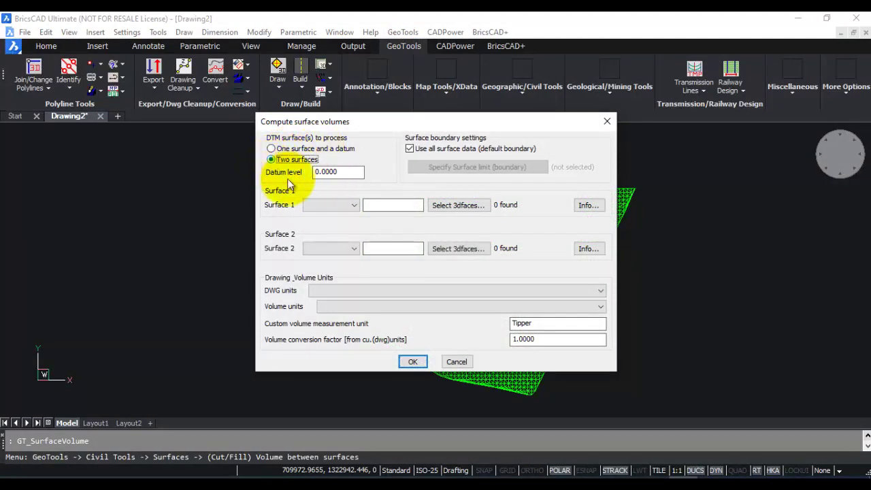
click(353, 205)
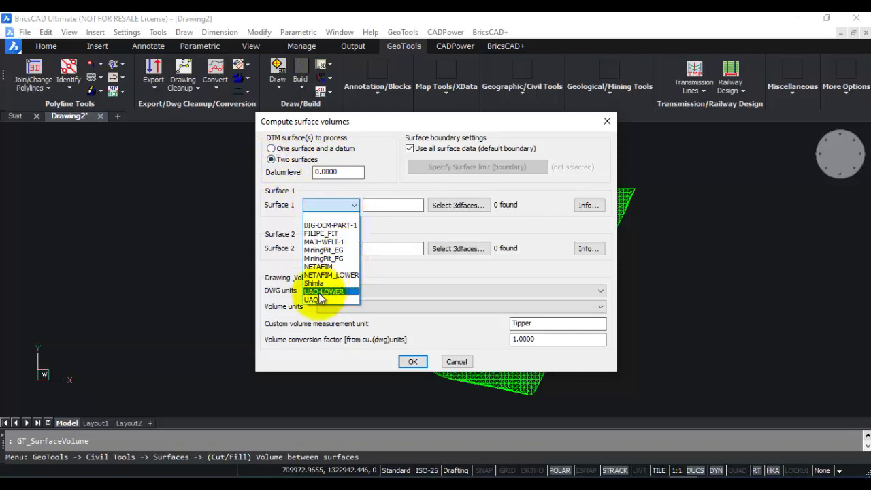
click(314, 300)
click(354, 249)
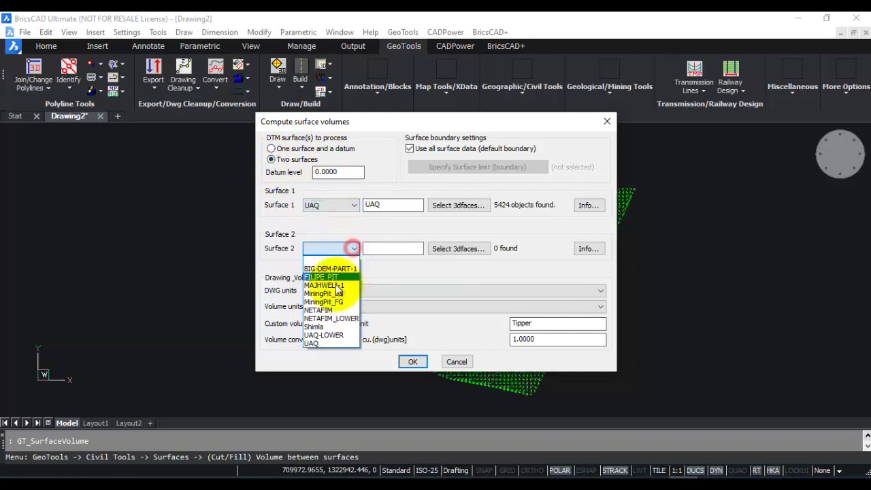
click(319, 335)
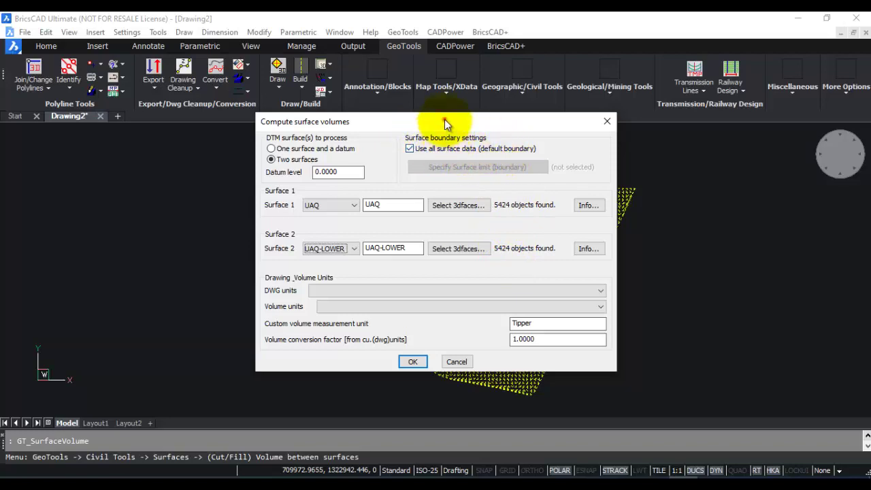
Step: Restrict the volume computation to a surface boundary instead of all surface data, using the rectangle drawn inside the TIN as the limit
drag(445, 119, 198, 138)
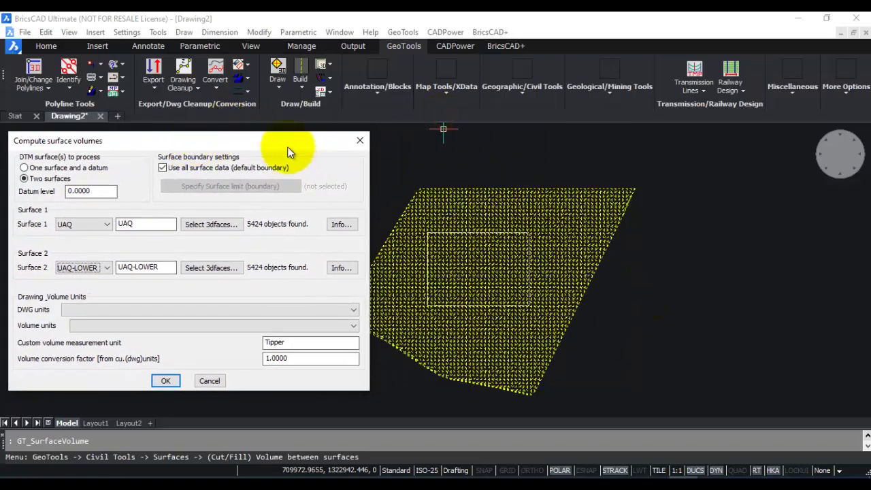
click(264, 151)
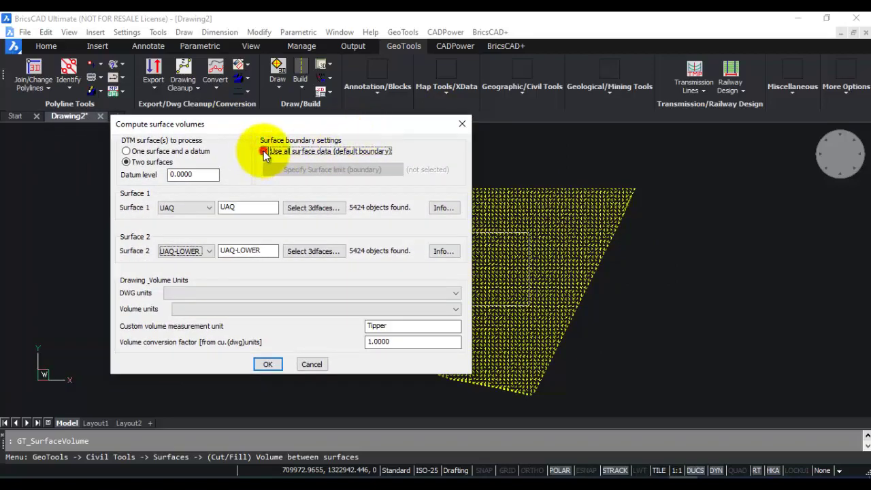
click(289, 168)
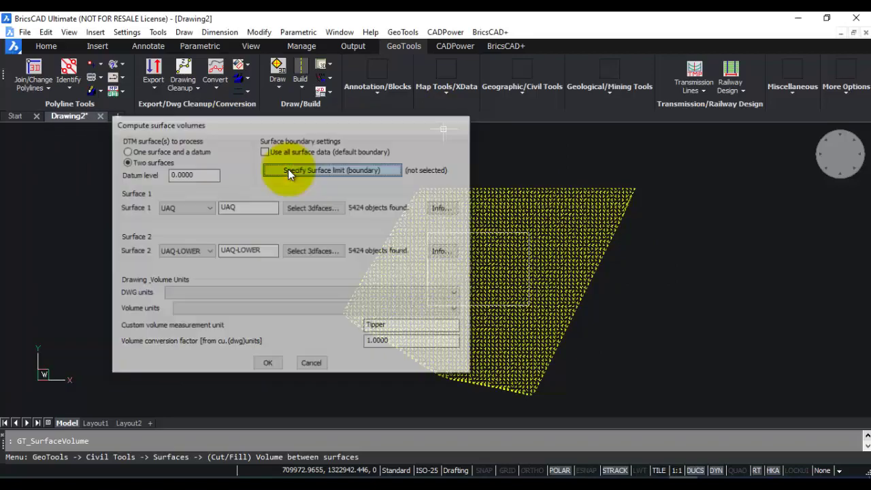
scroll(431, 258, up, 5)
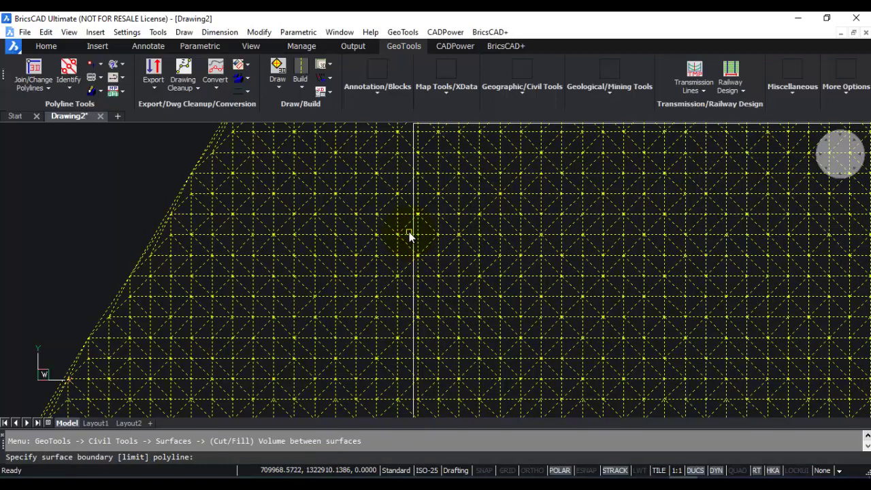
click(412, 231)
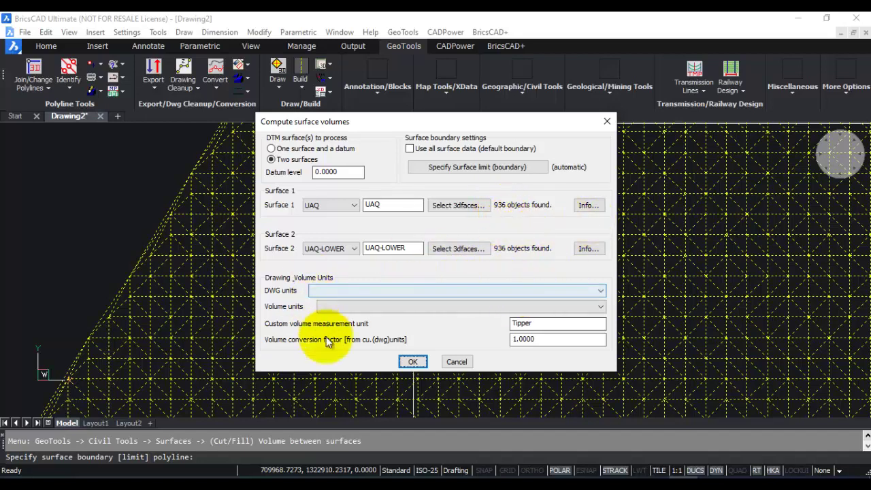
Step: Set the drawing units to m and the volume units to cu.m for the surface volume computation
click(364, 292)
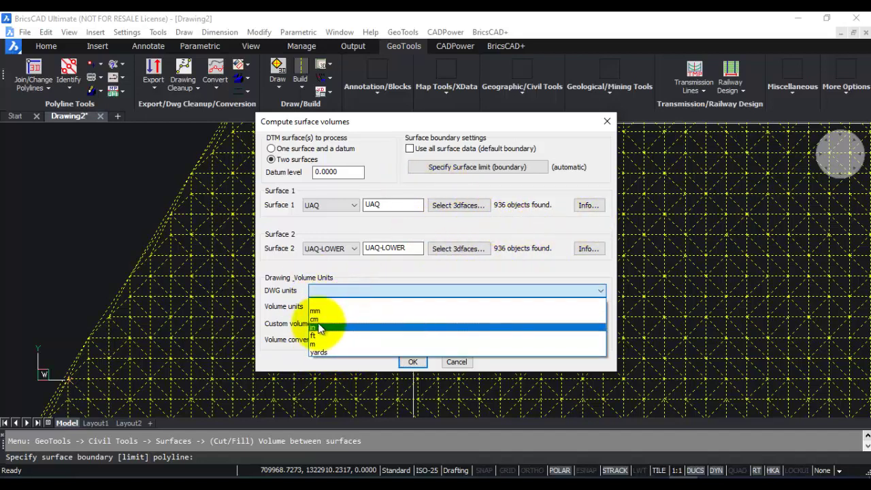
click(316, 344)
click(323, 310)
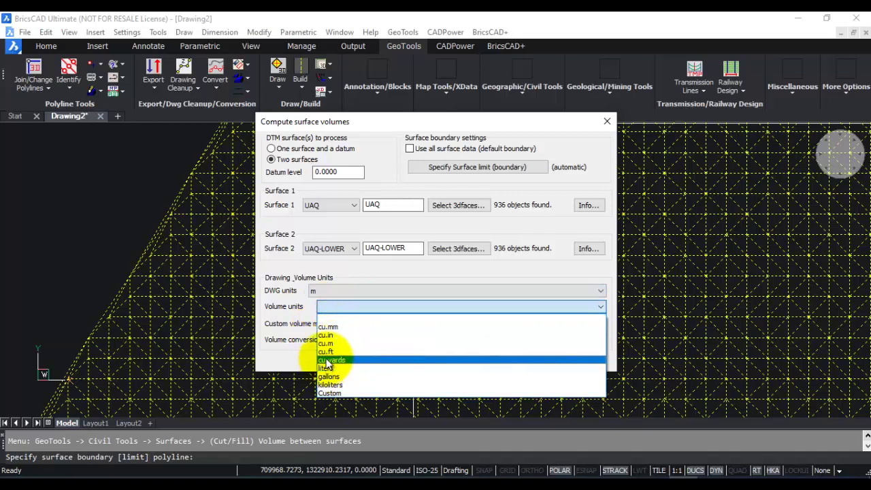
click(325, 343)
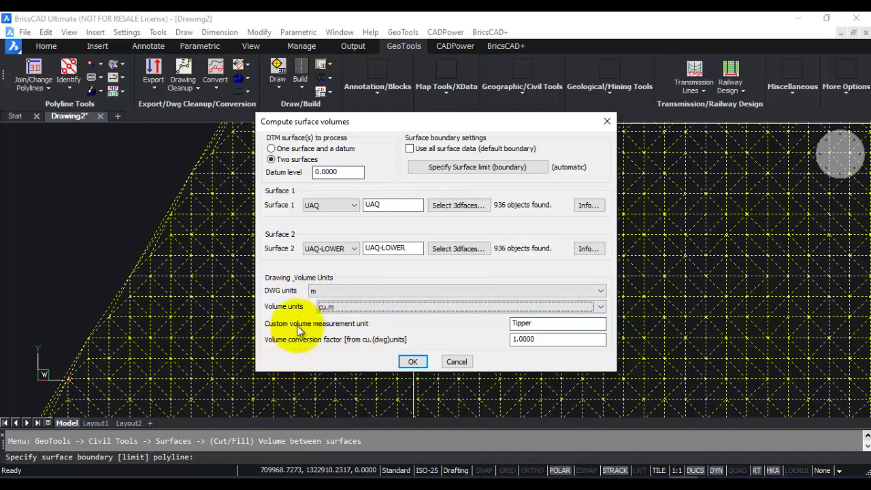
Step: Set the volume conversion factor for the custom unit Tipper to 25 and run the surface volume computation
double_click(548, 326)
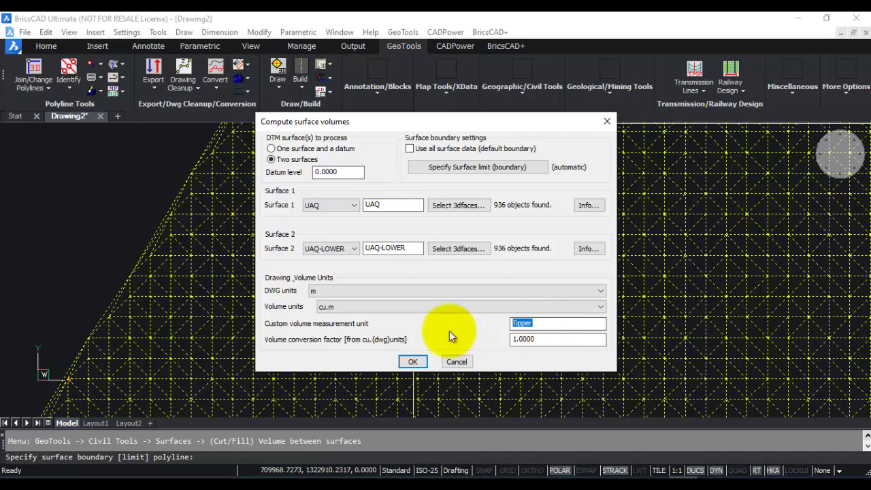
double_click(535, 339)
text(25.0000)
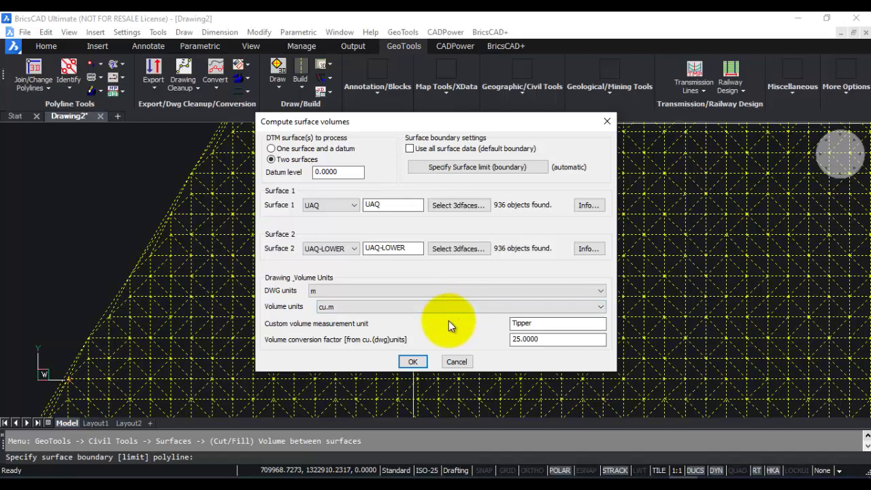
click(413, 362)
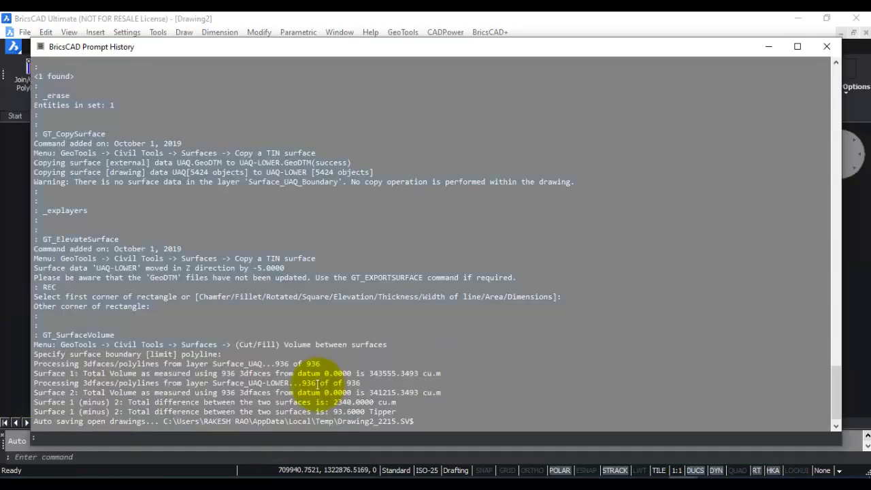
Step: Review the reported volumes of both surfaces and their difference in the prompt history
key(F2)
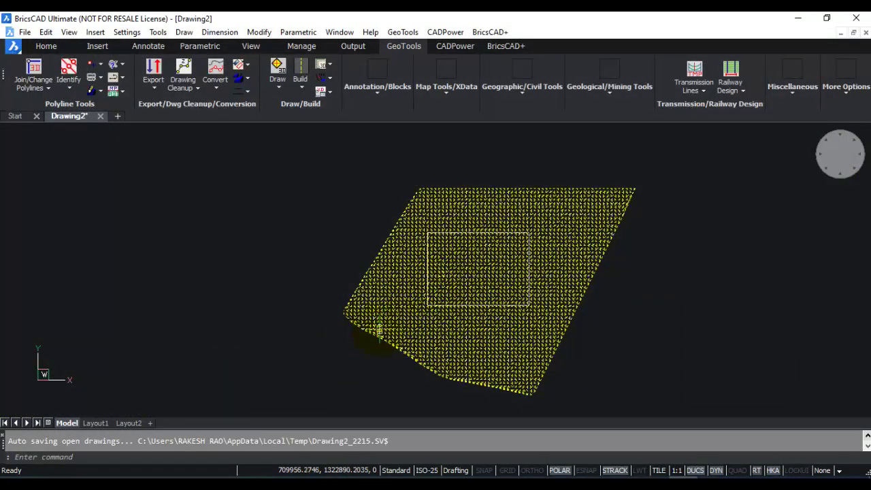
key(F2)
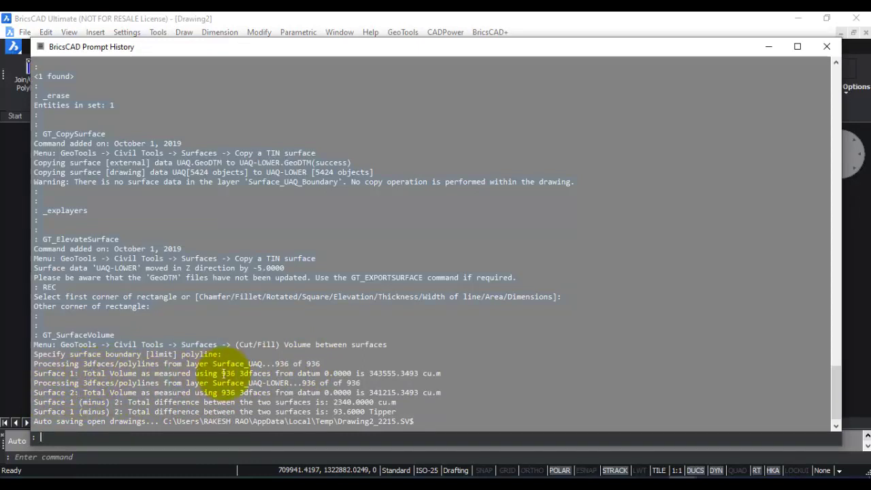
drag(433, 372, 324, 374)
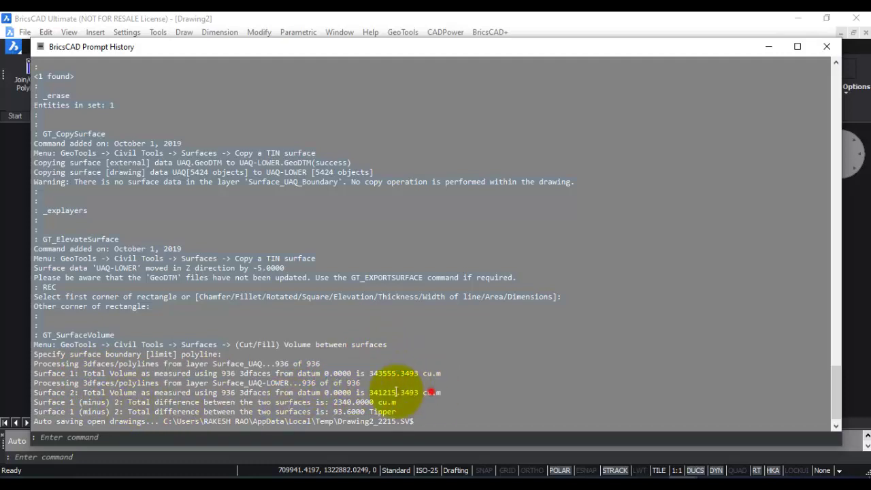
drag(440, 392, 348, 393)
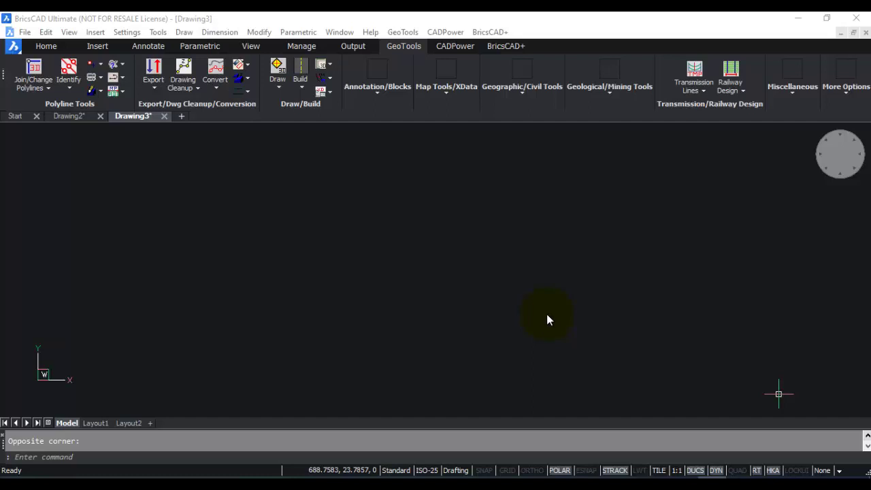
Step: Start the GeoTools Google Earth Image Import command in the empty Drawing3
click(403, 32)
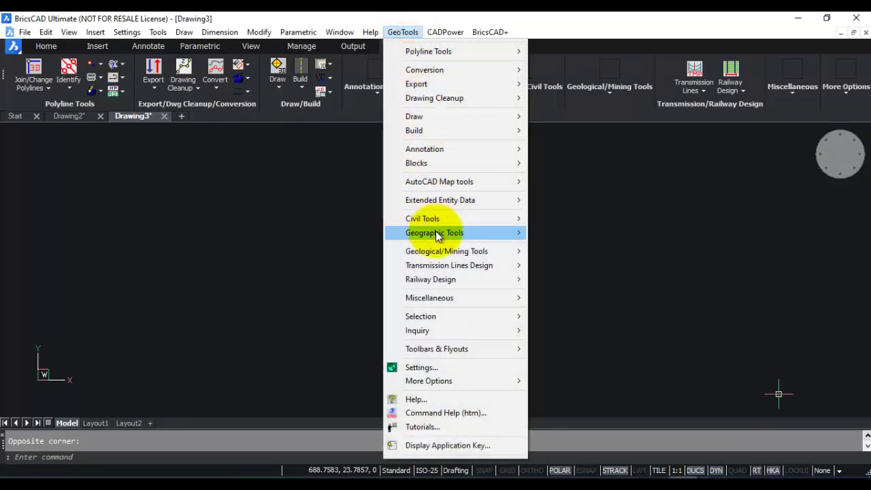
mouse_move(436, 233)
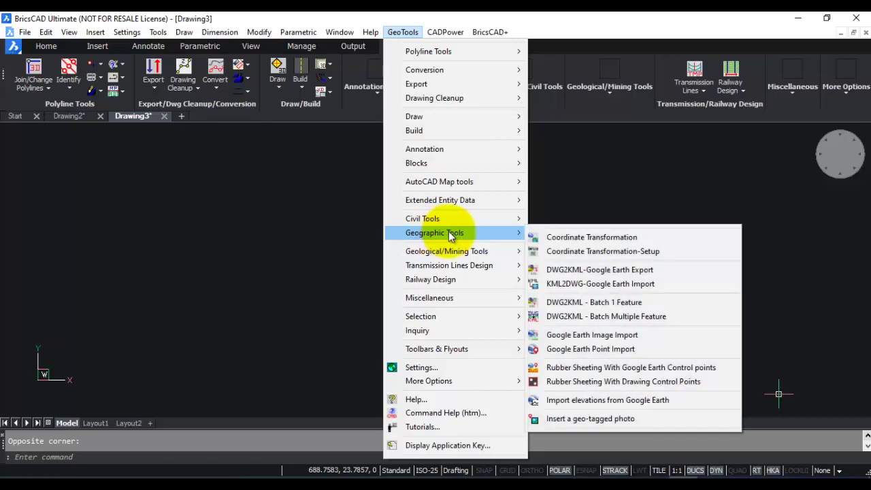
click(560, 337)
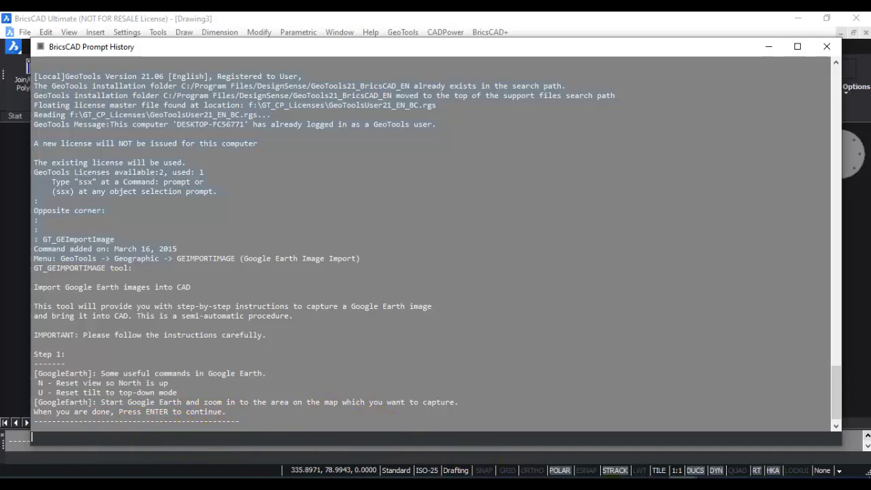
Step: Switch to Google Earth Pro, show its sidebar, and search for the suggested Umm Al Quwain Municipality location
click(616, 485)
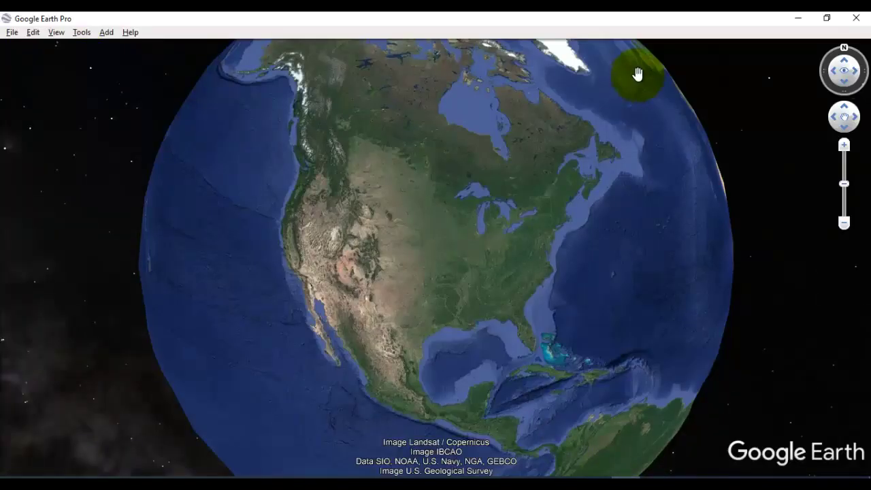
click(56, 33)
click(71, 62)
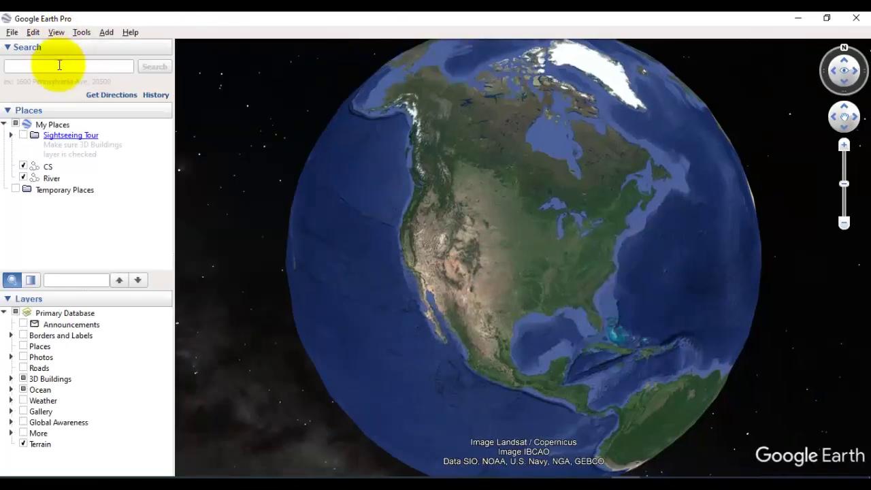
text(umm al qu)
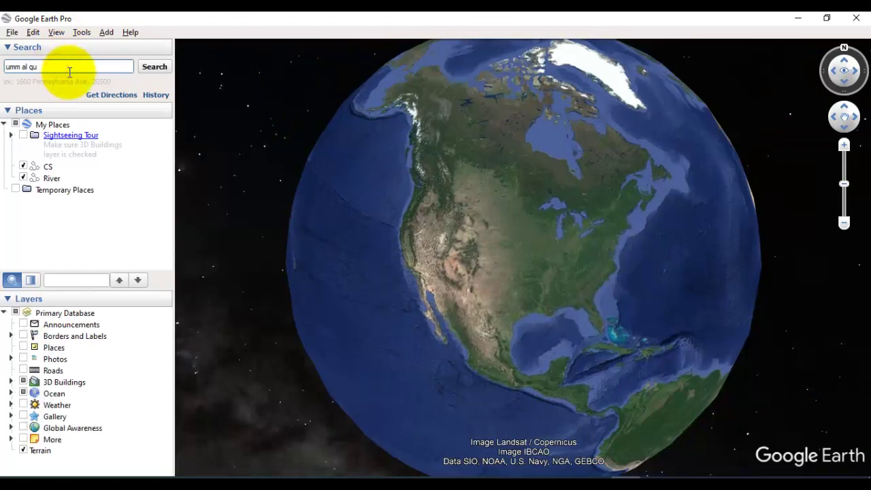
click(74, 82)
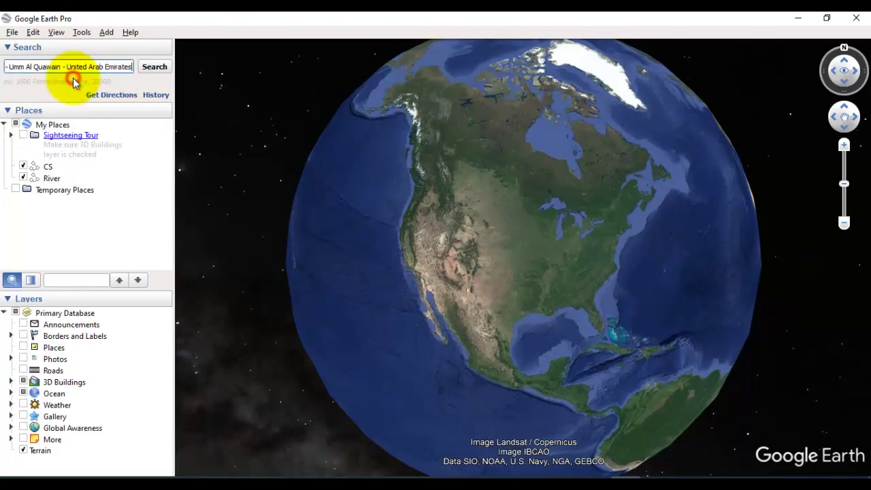
click(154, 67)
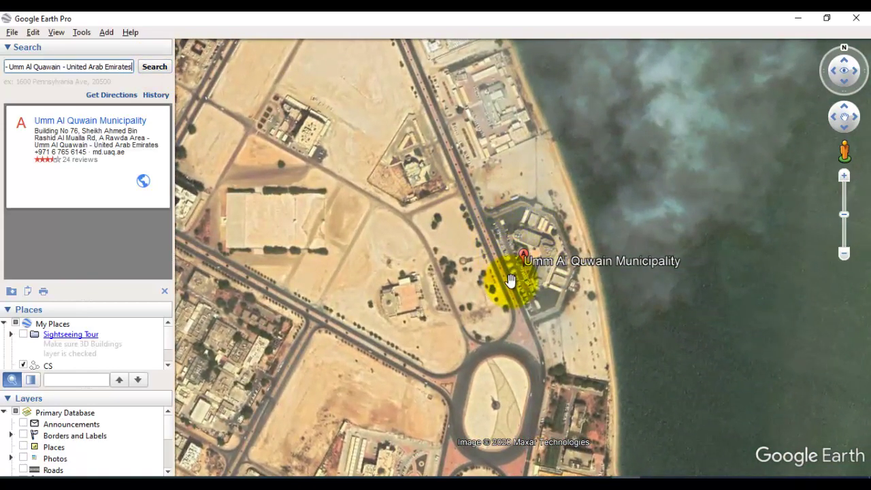
Step: Frame the Umm Al Quwain Municipality compound with the sidebar hidden, and switch back to the BricsCAD Prompt History
scroll(511, 280, up, 3)
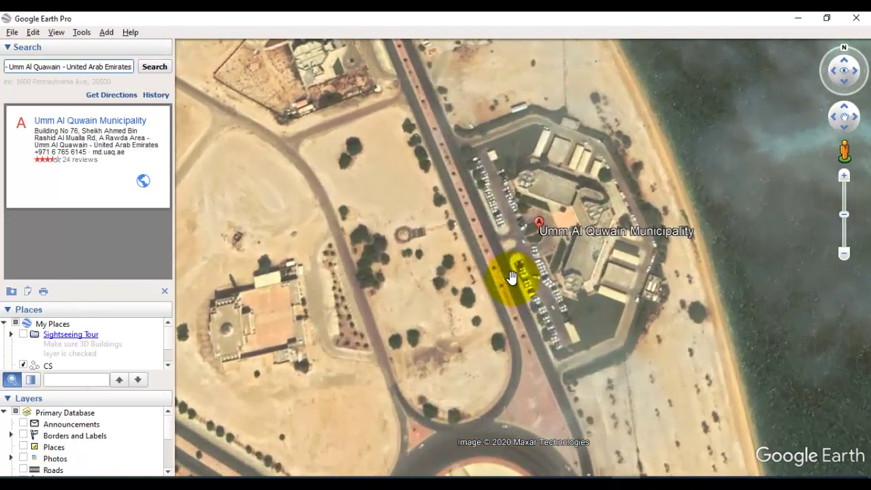
drag(463, 239, 463, 280)
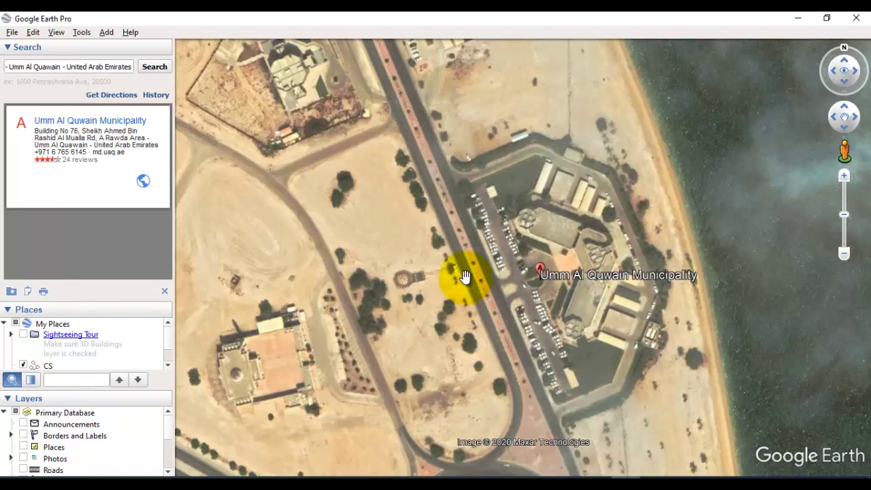
click(34, 34)
mouse_move(55, 35)
click(59, 57)
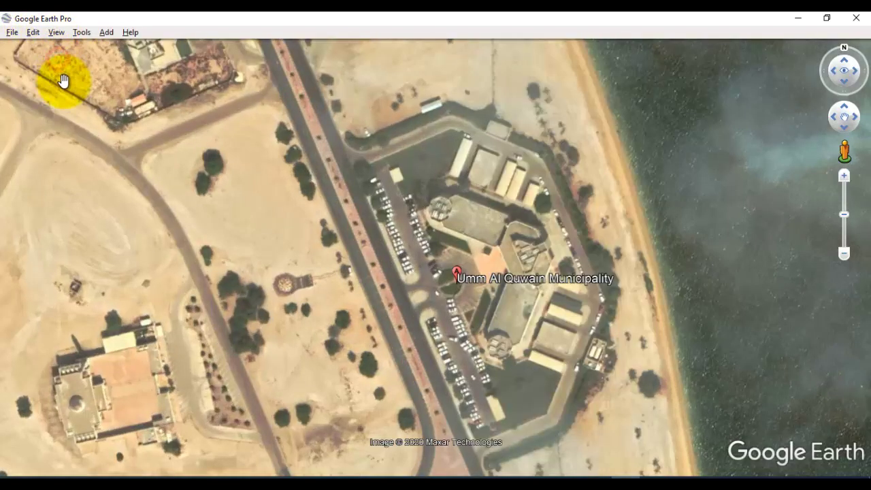
mouse_move(719, 467)
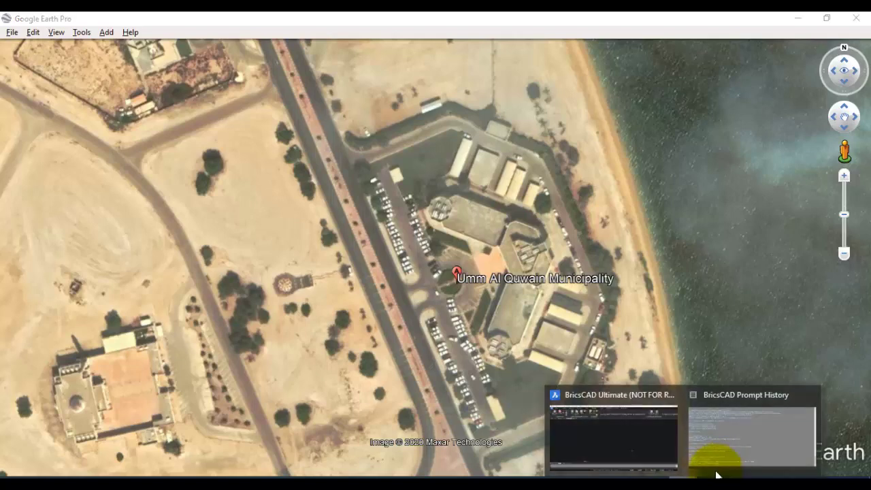
click(719, 452)
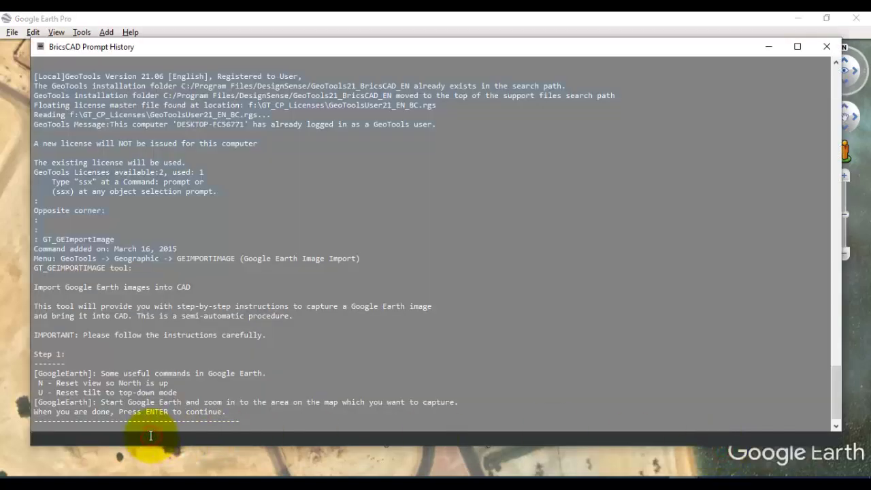
Step: Confirm Decimal Degrees as the Google Earth lat/long format, and advance the BricsCAD import prompts to the lower-left corner capture
key(Return)
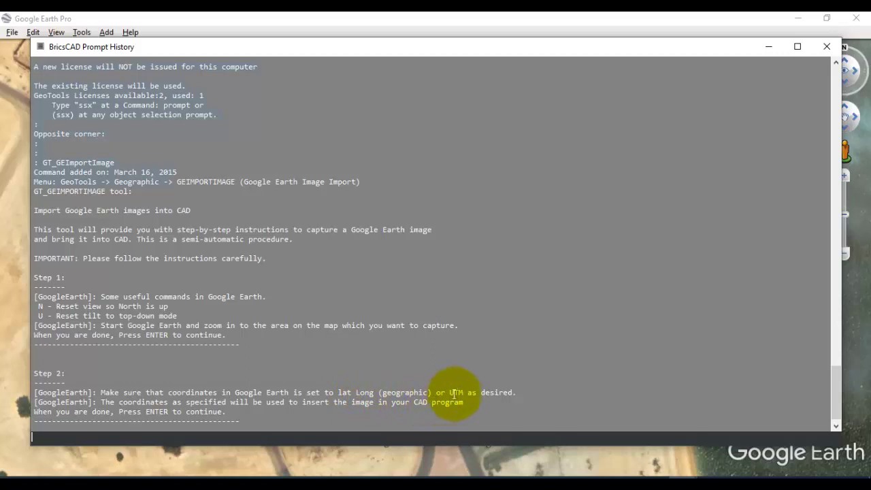
click(627, 472)
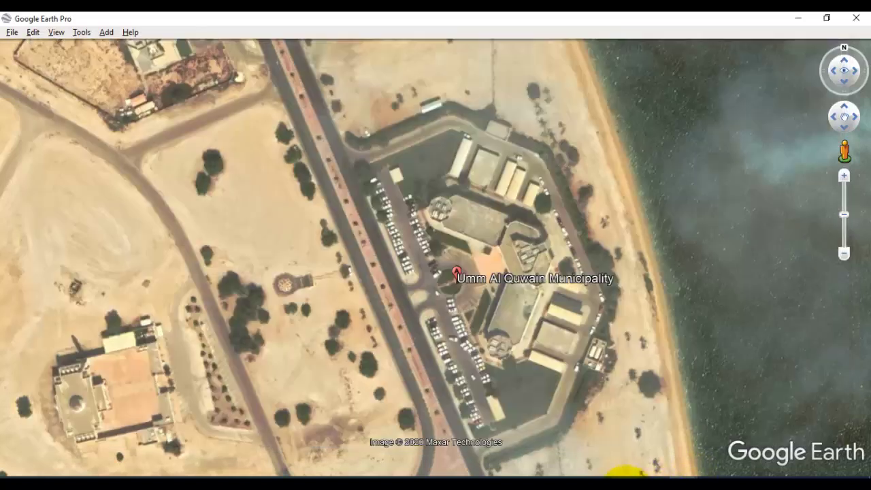
click(82, 32)
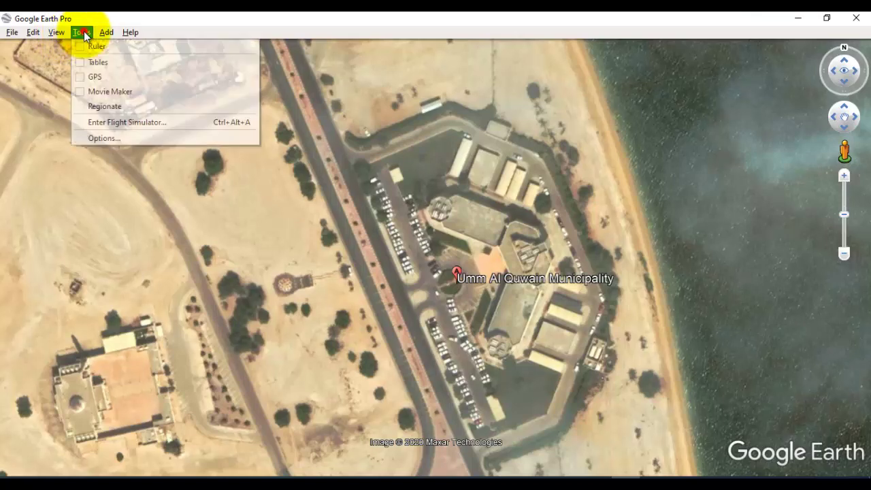
click(115, 138)
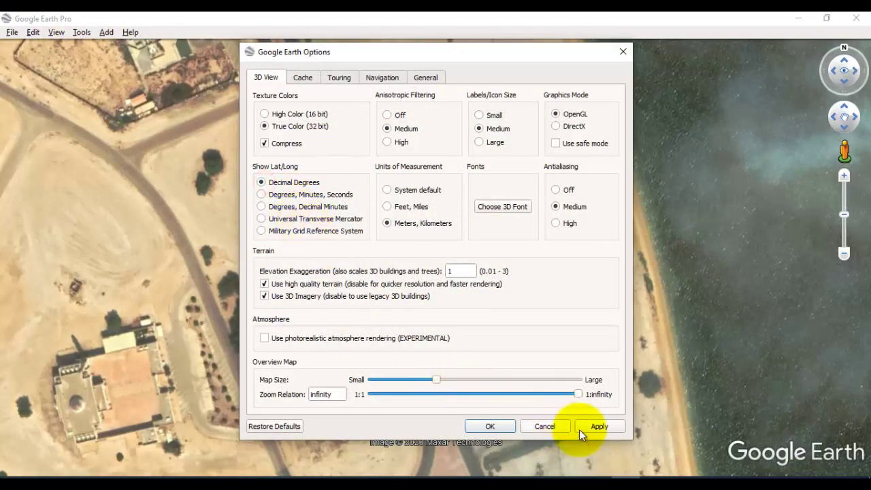
click(491, 427)
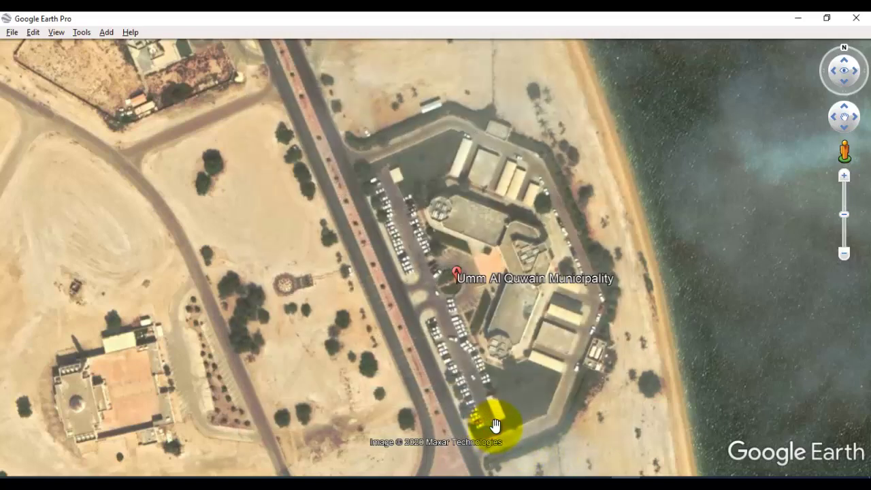
mouse_move(688, 470)
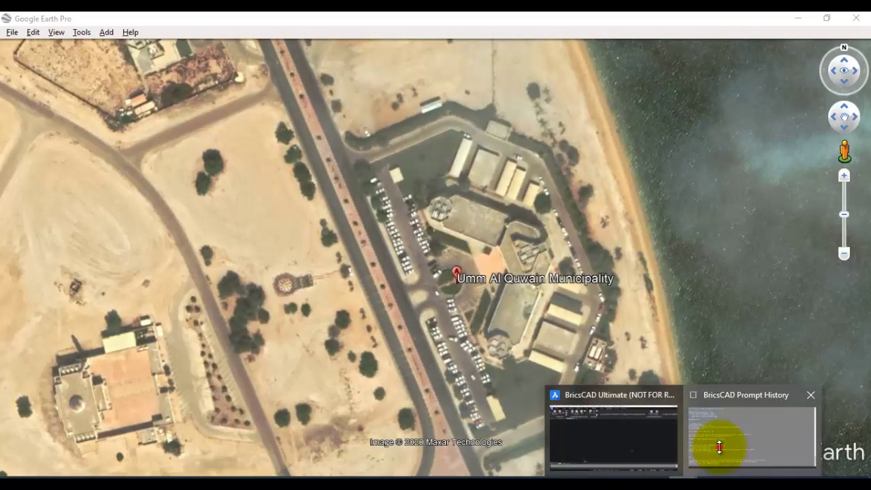
click(719, 444)
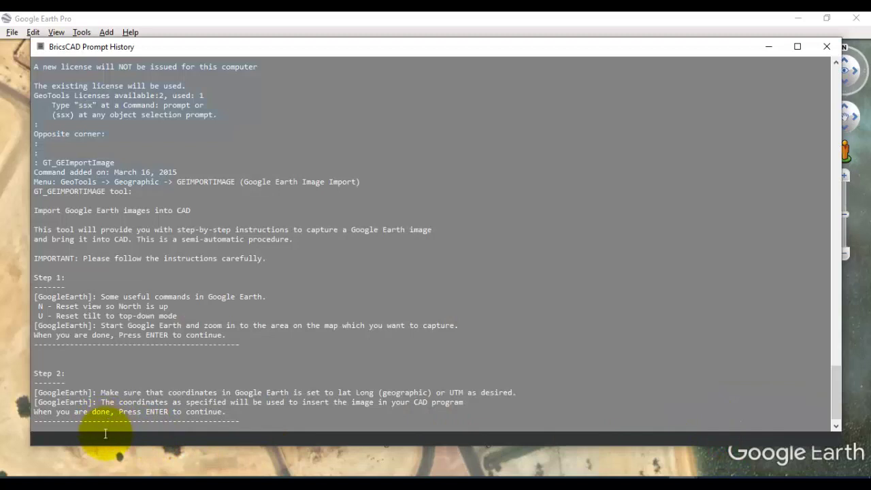
key(Return)
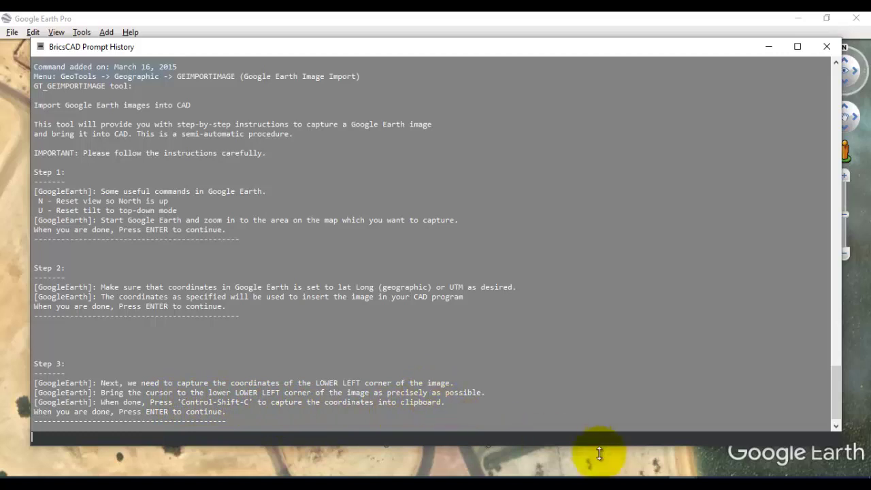
Step: Copy the coordinates of the Google Earth view's lower-left corner and submit them to the BricsCAD import command
mouse_move(712, 480)
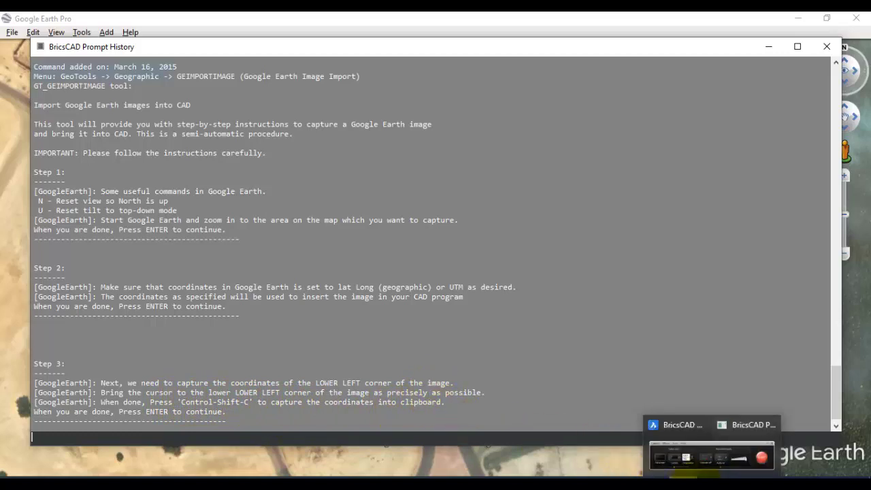
click(626, 477)
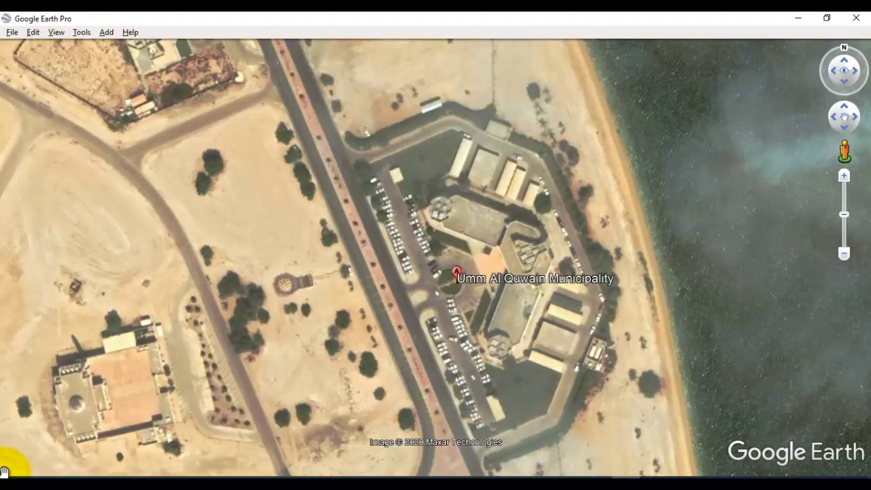
click(564, 424)
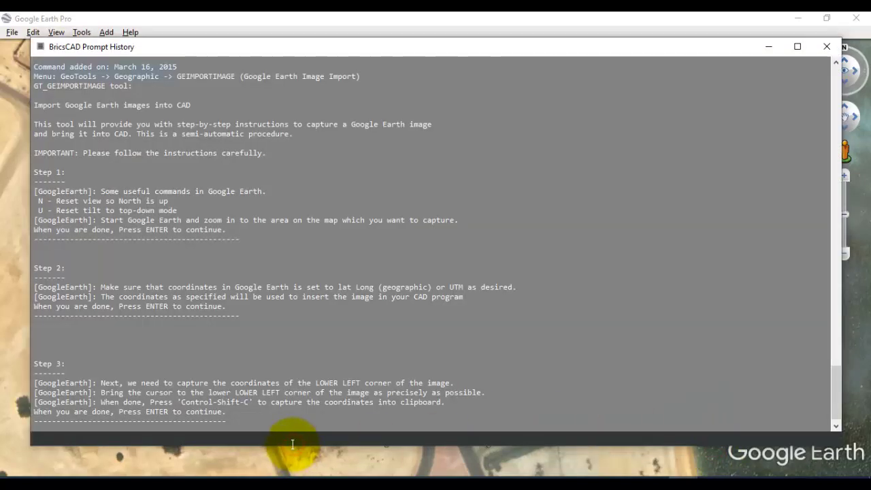
key(Return)
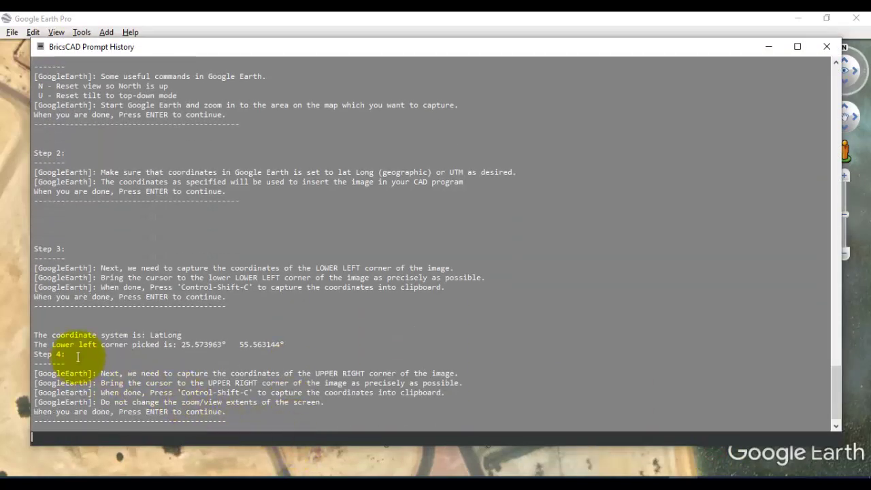
drag(146, 345, 301, 347)
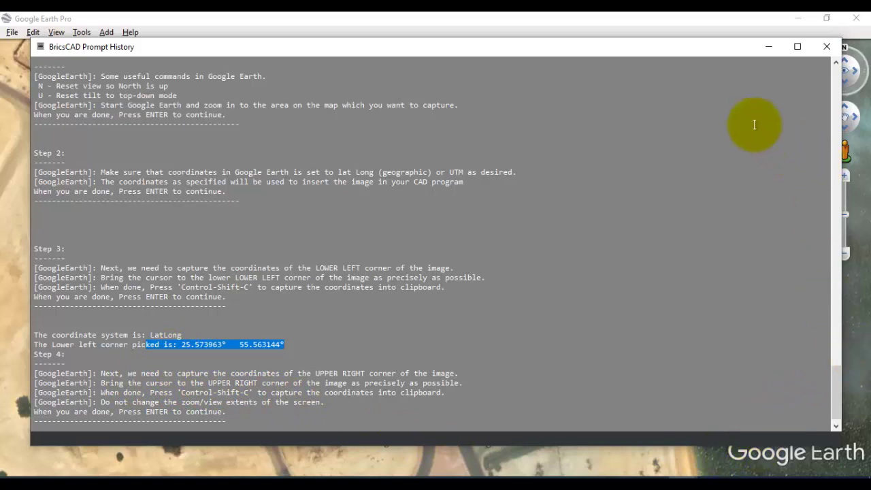
Step: Copy the coordinates of the Google Earth view's upper-right corner and submit them to the BricsCAD import command
click(717, 21)
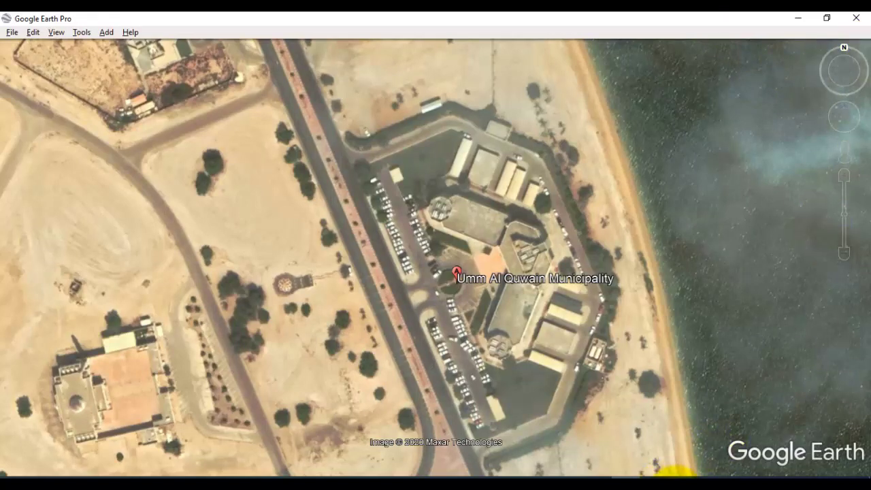
mouse_move(663, 470)
click(722, 446)
key(Return)
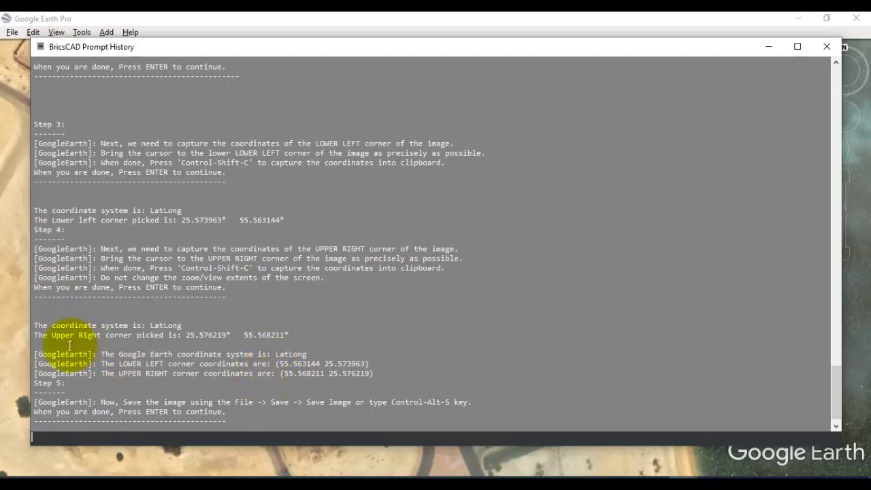
drag(35, 352, 234, 373)
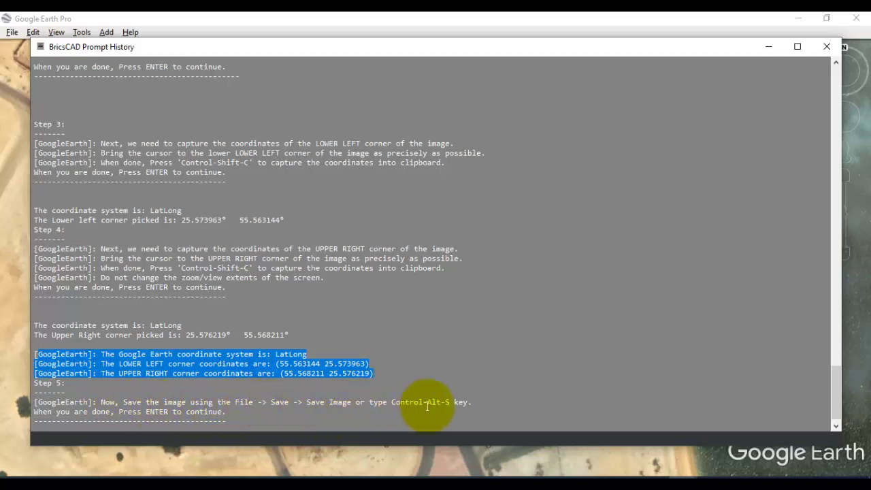
Step: Save the current Google Earth view as the JPEG image uaq.jpg on drive F: at the current 1366x658 resolution
click(752, 16)
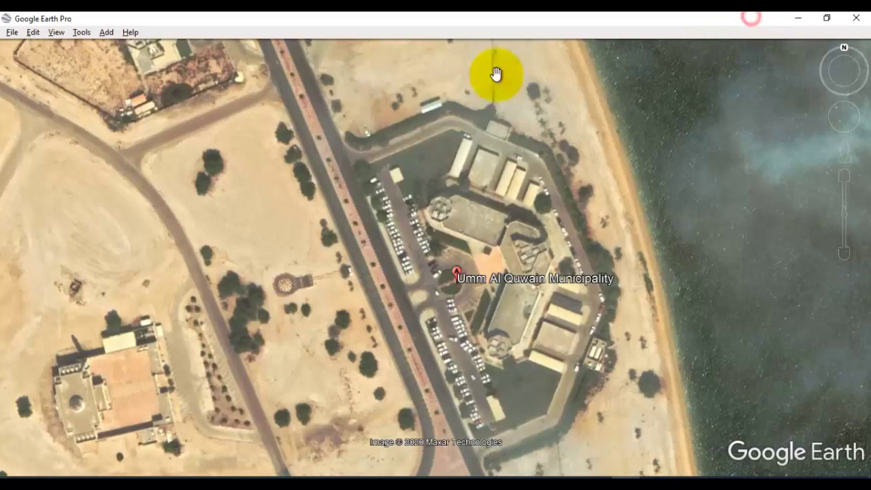
click(12, 34)
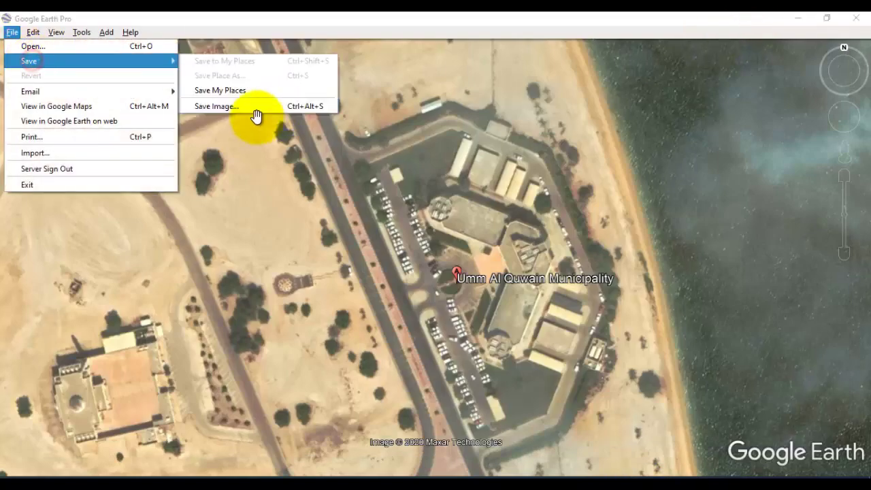
click(235, 113)
click(12, 32)
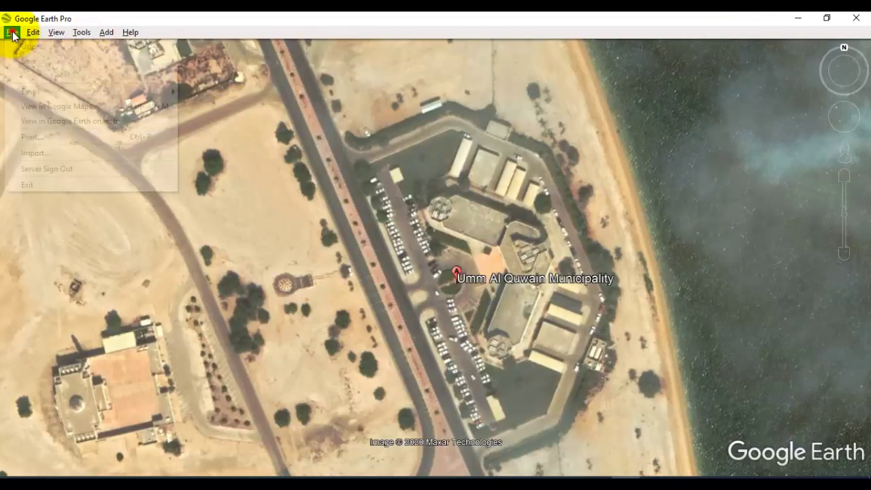
mouse_move(29, 61)
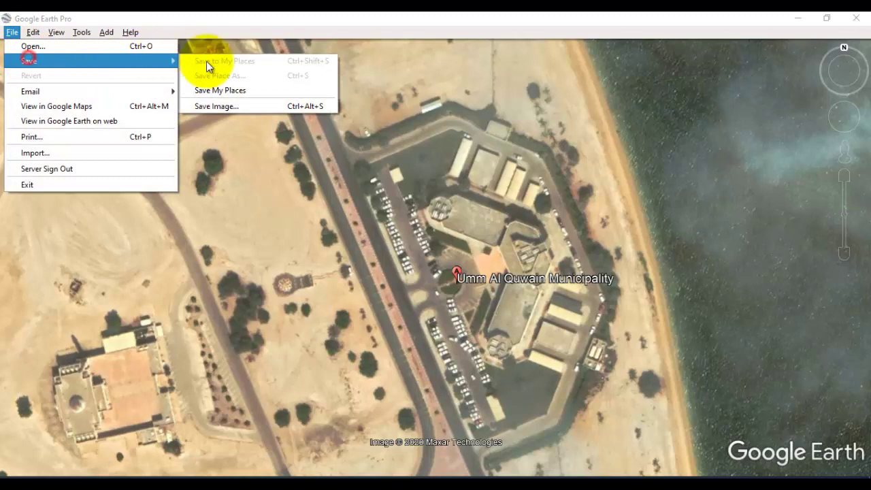
click(216, 106)
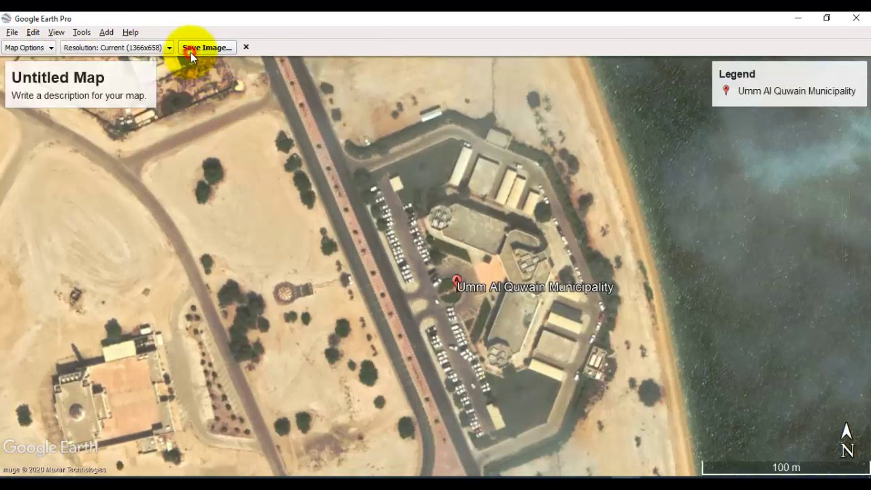
click(194, 47)
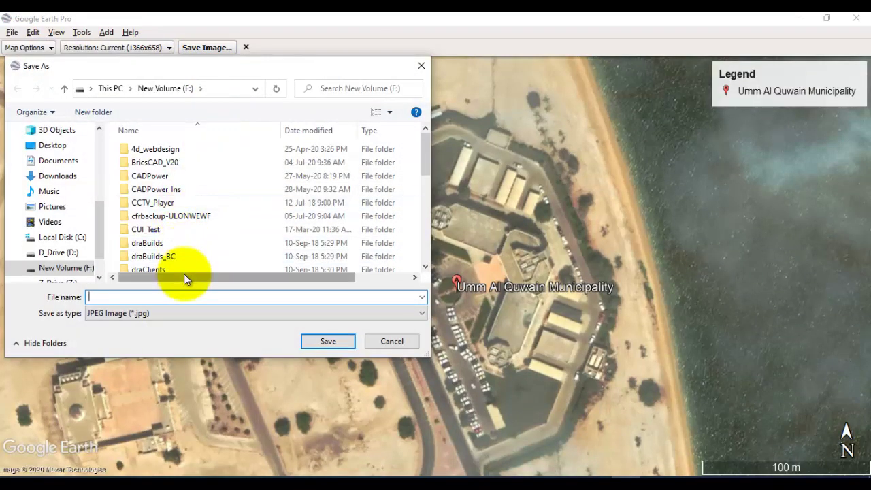
text(uaq)
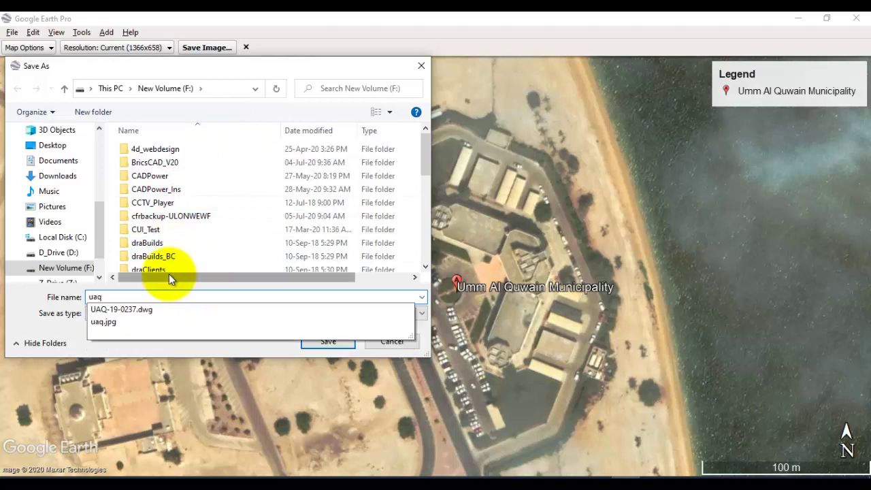
click(109, 323)
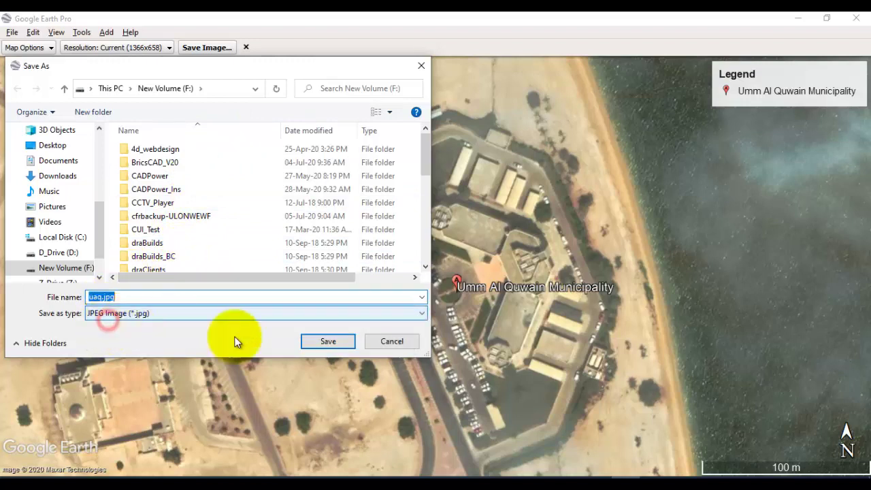
click(331, 342)
click(467, 251)
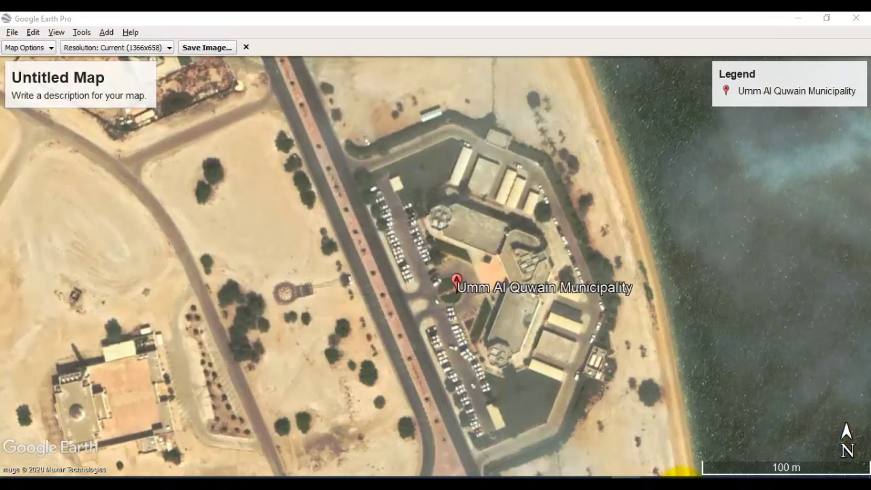
Step: Switch back to the BricsCAD Prompt History, continue the import, and browse for uaq.jpg as the Google Earth image file
mouse_move(645, 443)
click(736, 438)
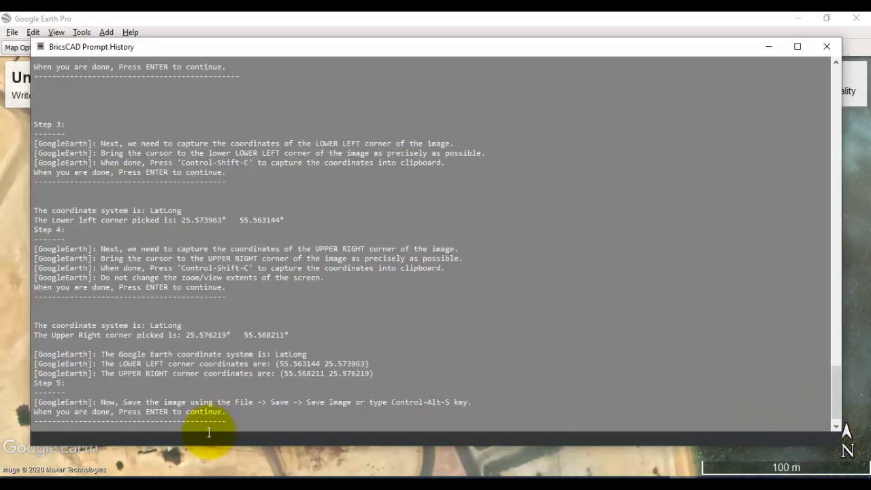
key(Return)
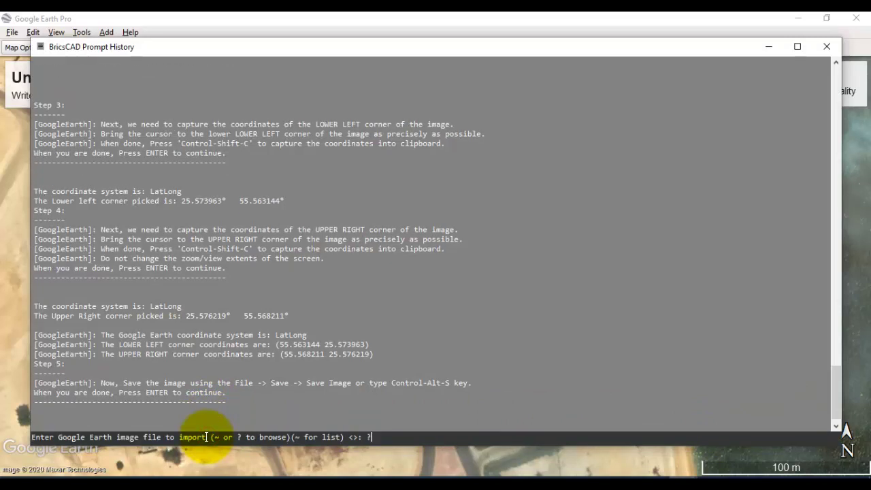
text(?)
key(Return)
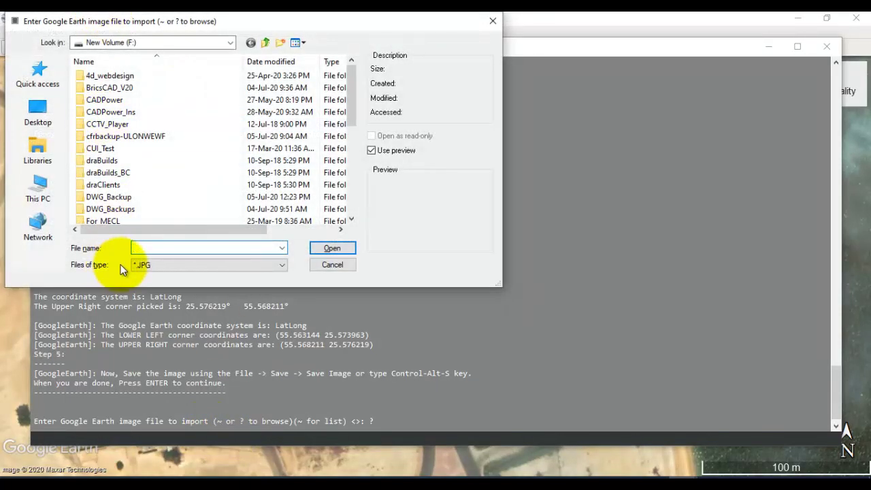
text(a)
key(BackSpace)
text(uaq)
key(Down)
key(Down)
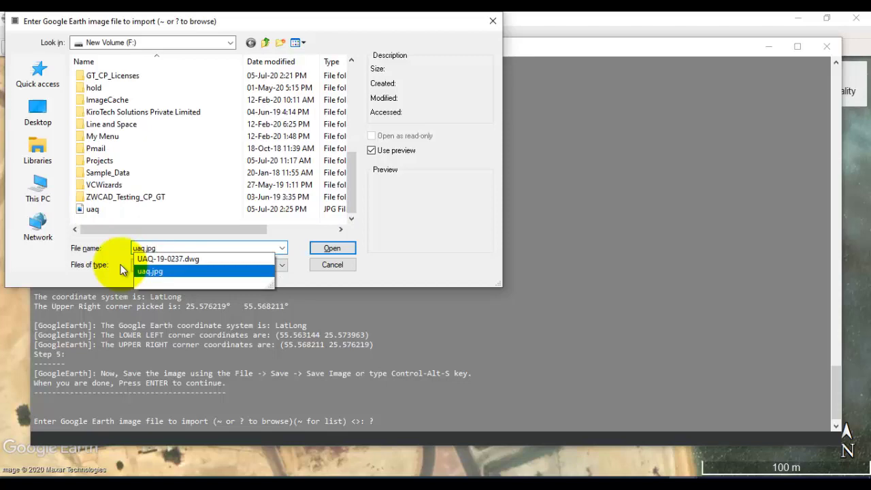
key(Return)
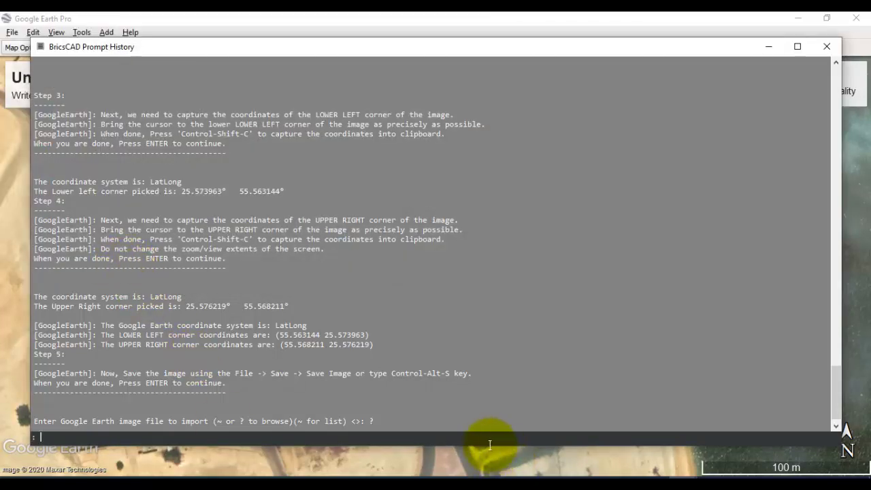
Step: Zoom to the drawing extents and switch to the BricsCAD window to inspect the imported image in Drawing3
text(z)
key(Return)
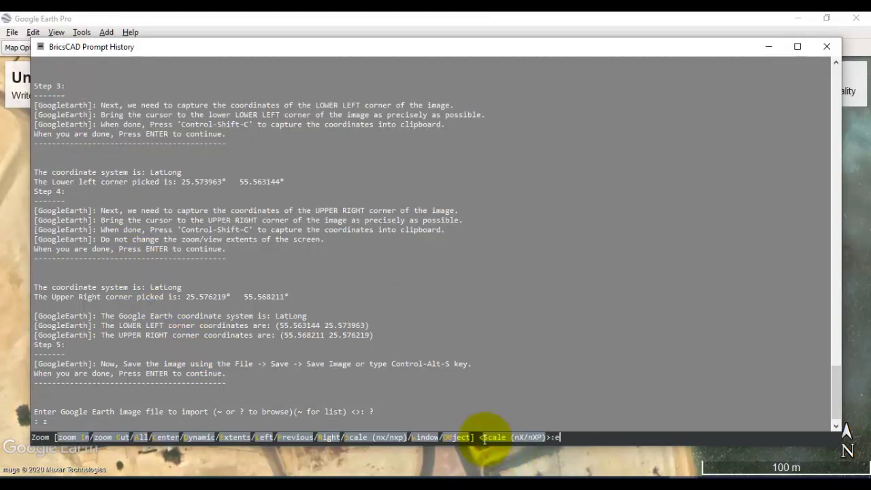
text(e)
key(Return)
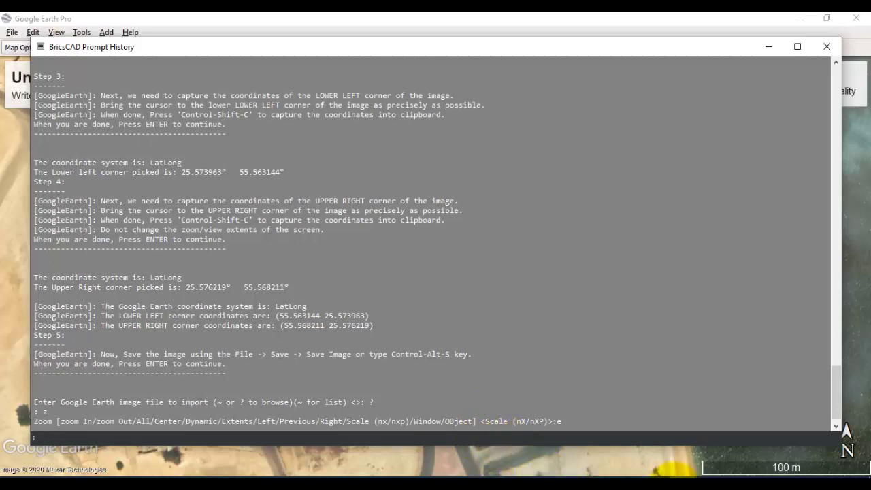
click(683, 485)
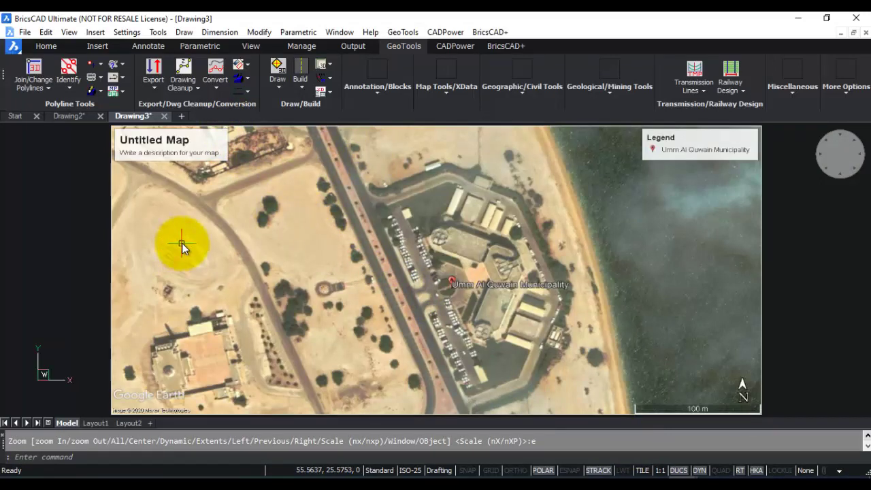
scroll(187, 252, down, 3)
scroll(198, 258, up, 1)
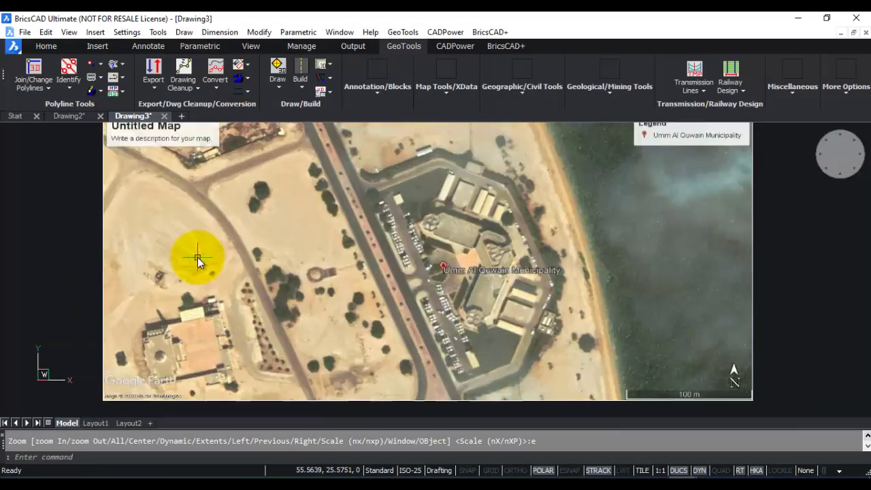
scroll(198, 257, down, 1)
scroll(197, 260, up, 1)
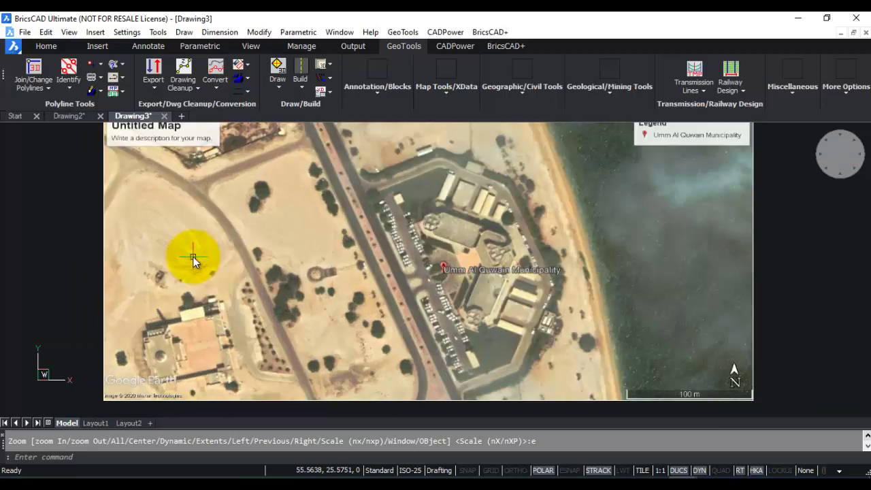
Step: Identify the coordinates of the Umm Al Quwain Municipality placemark on the imported image in Drawing3
text(id)
key(Return)
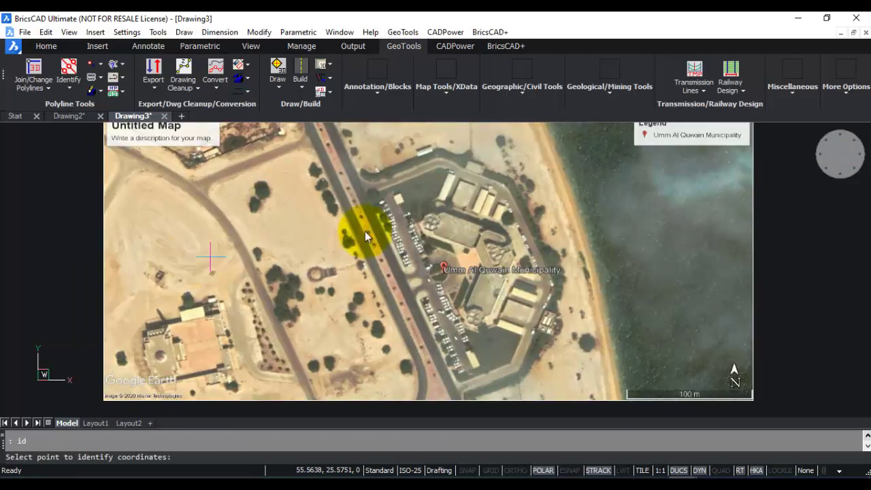
click(443, 266)
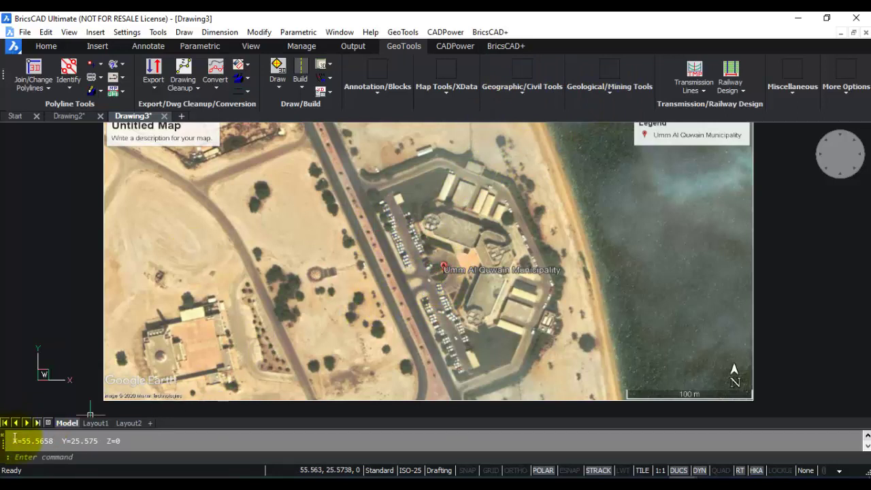
drag(12, 441, 121, 442)
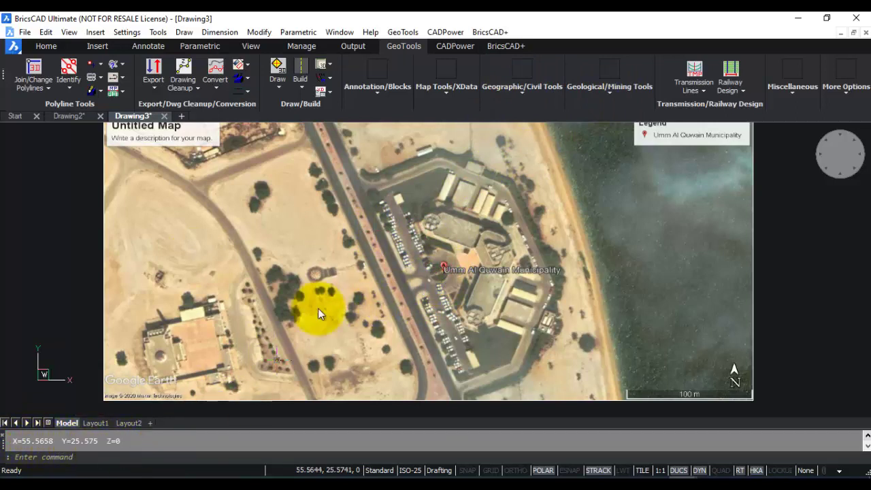
Step: Examine the area around the Umm Al Quwain Municipality placemark on the imported image at several zoom levels
scroll(428, 267, up, 4)
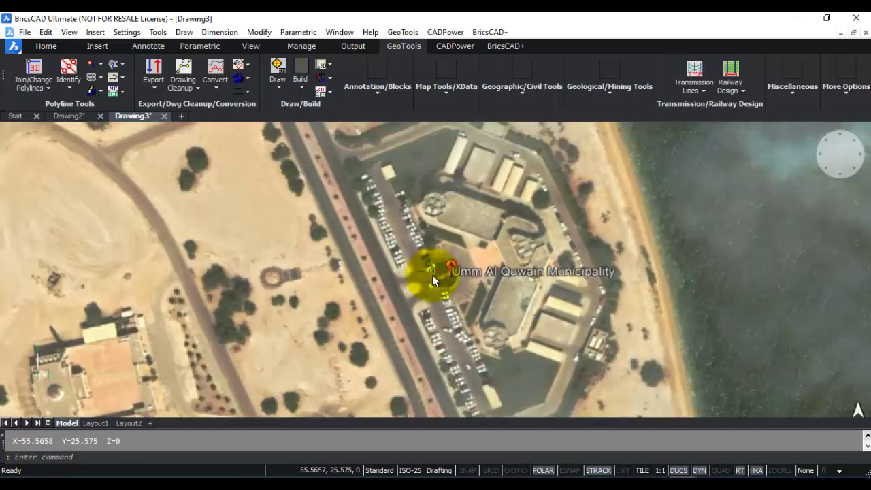
scroll(433, 276, down, 2)
middle_drag(440, 285, 498, 290)
scroll(499, 288, up, 6)
scroll(498, 288, down, 1)
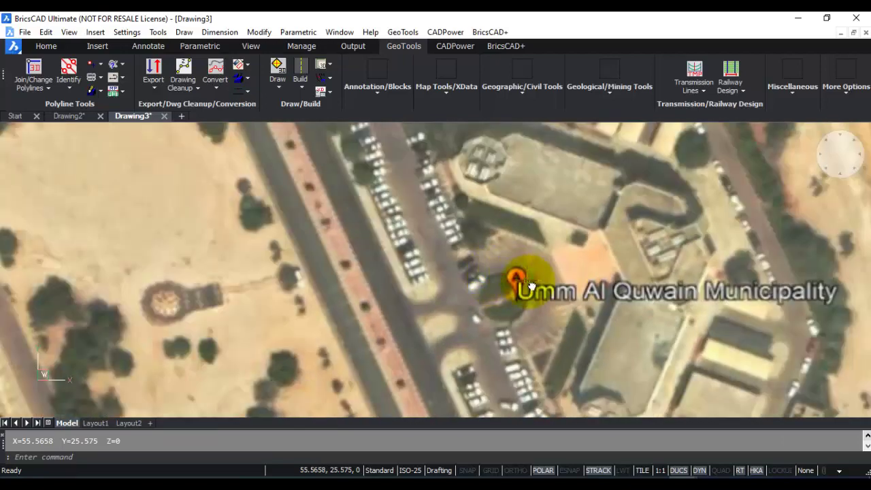
scroll(498, 288, up, 2)
scroll(497, 291, down, 2)
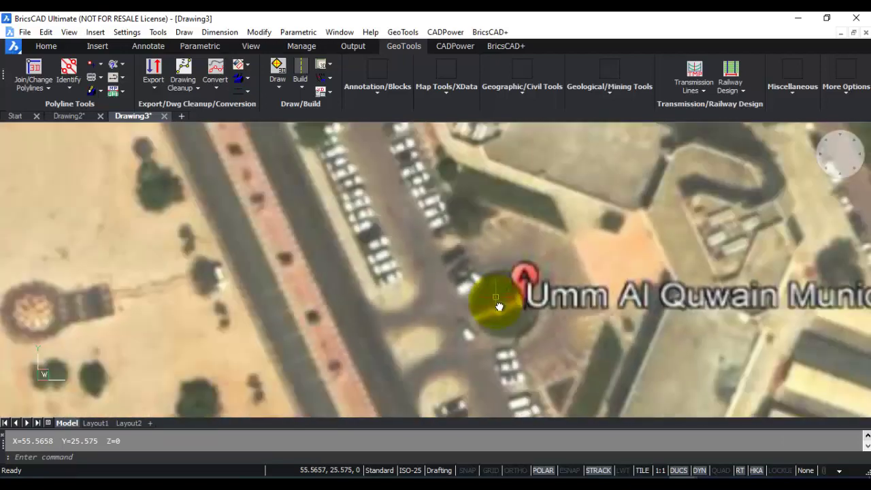
scroll(496, 322, up, 2)
scroll(496, 321, down, 3)
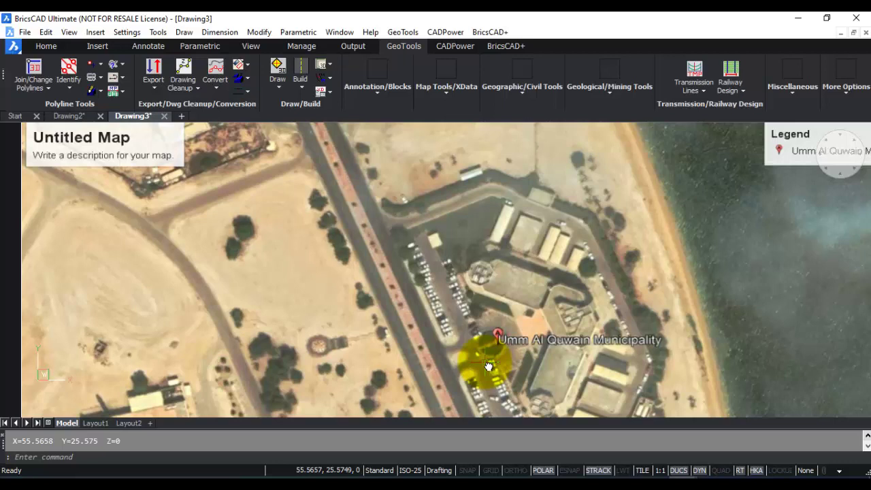
middle_drag(420, 302, 547, 298)
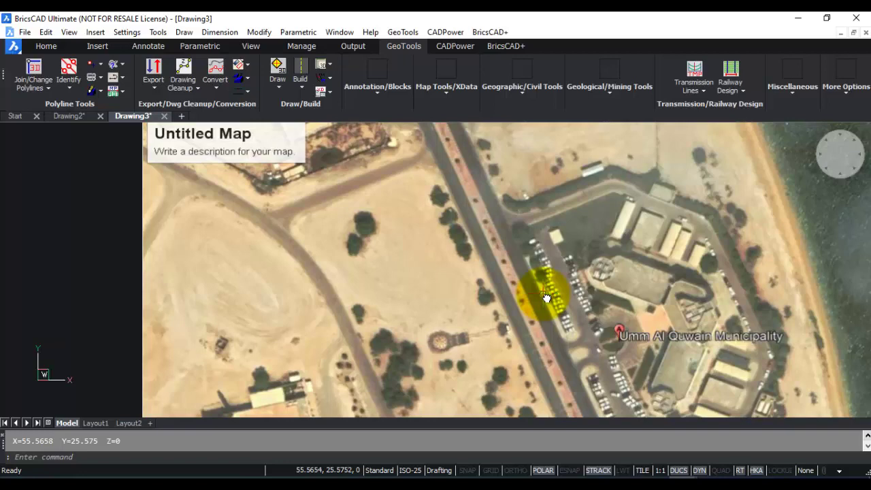
middle_drag(544, 294, 443, 247)
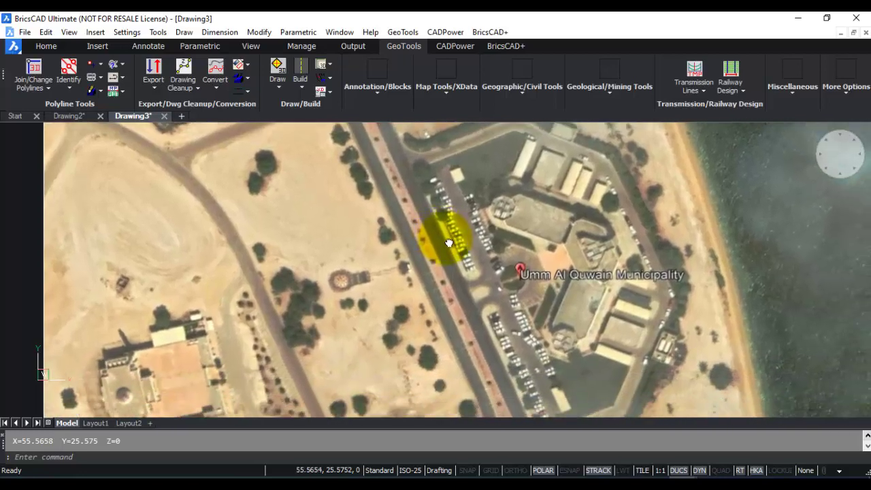
scroll(514, 288, up, 3)
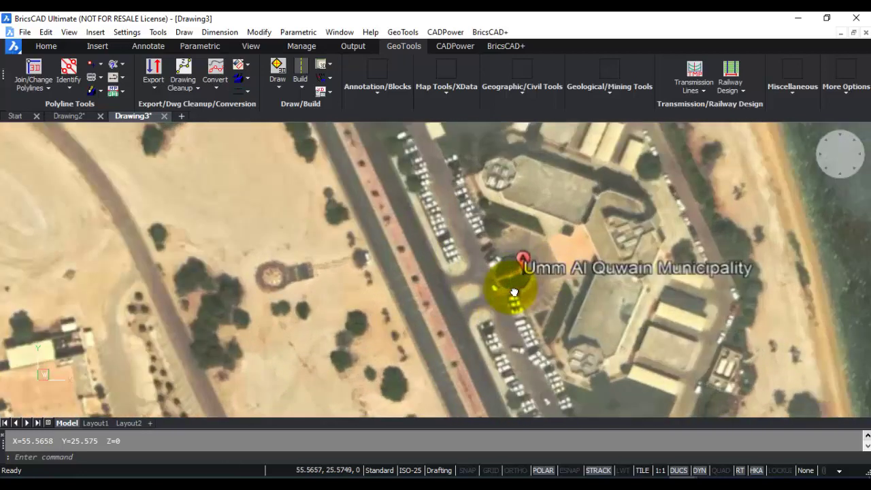
scroll(515, 292, down, 2)
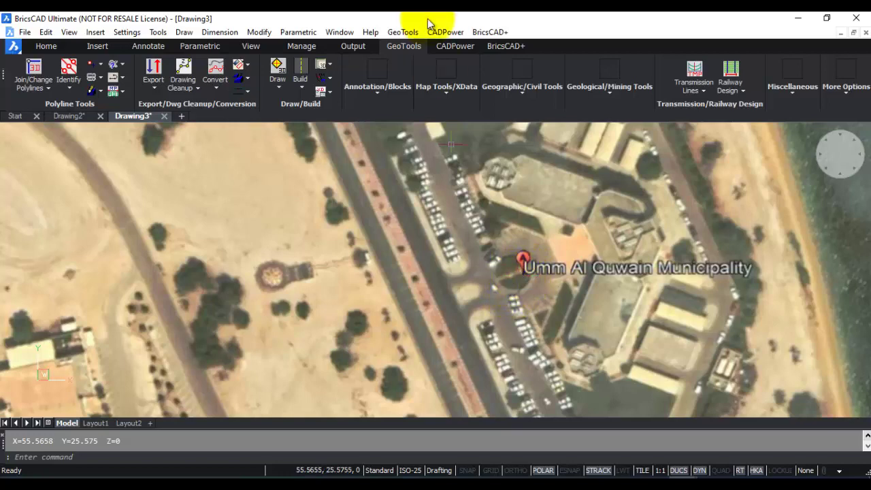
Step: Start the GeoTools Google Earth Point Import and continue past its first instruction to the lat-long capture stage
click(403, 32)
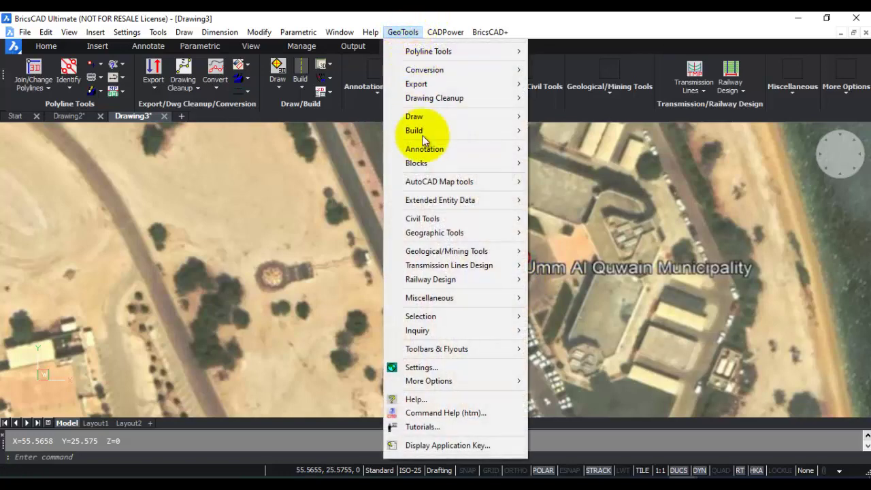
mouse_move(428, 233)
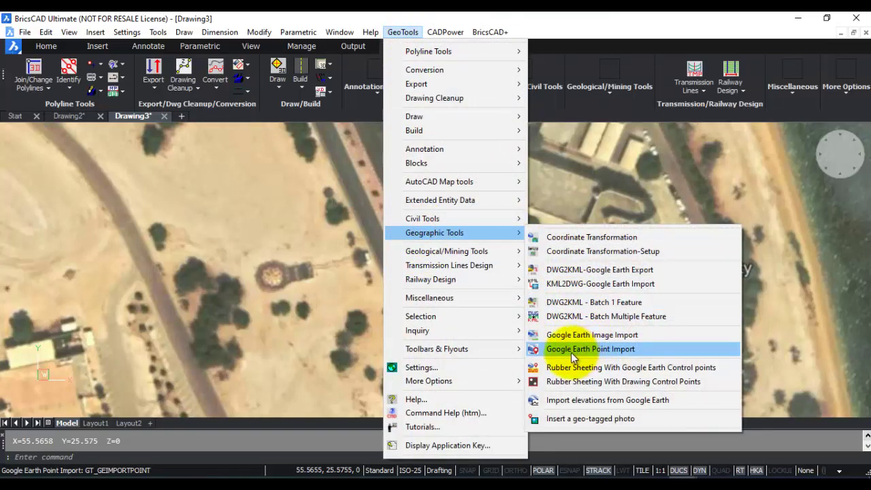
click(579, 350)
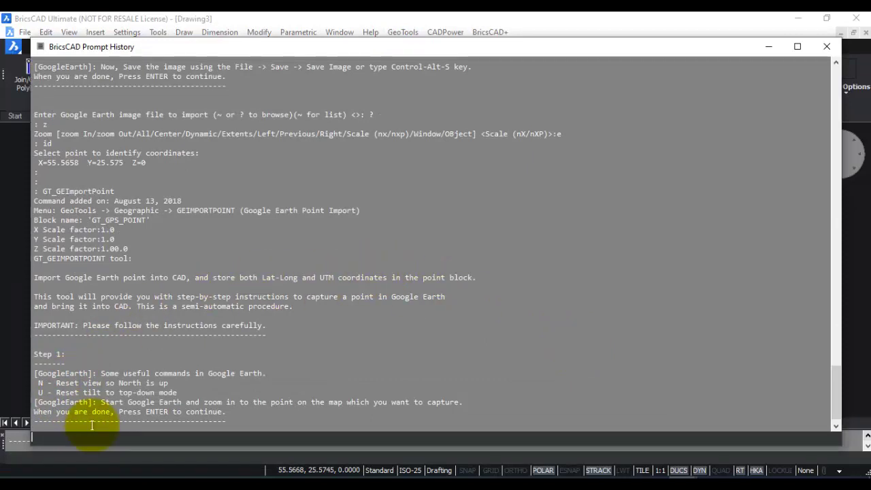
key(Return)
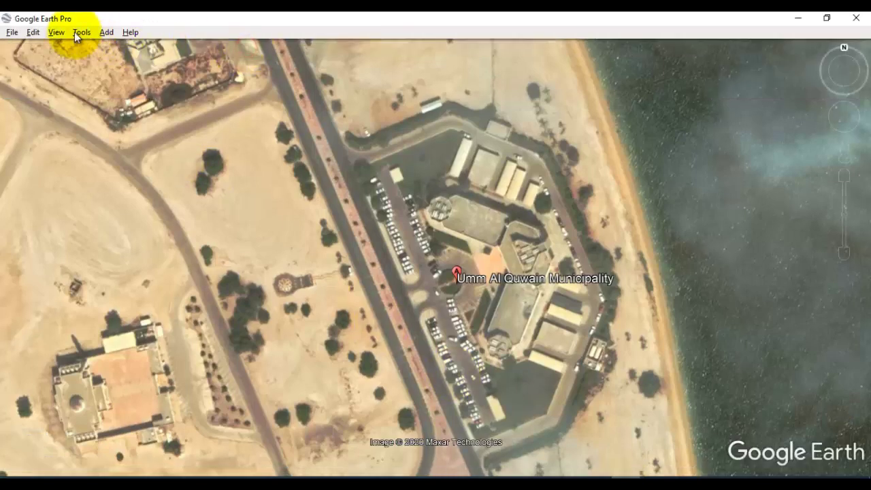
Step: In Google Earth Pro, set the Show Lat/Long format to Decimal Degrees and close the options
click(76, 32)
click(102, 135)
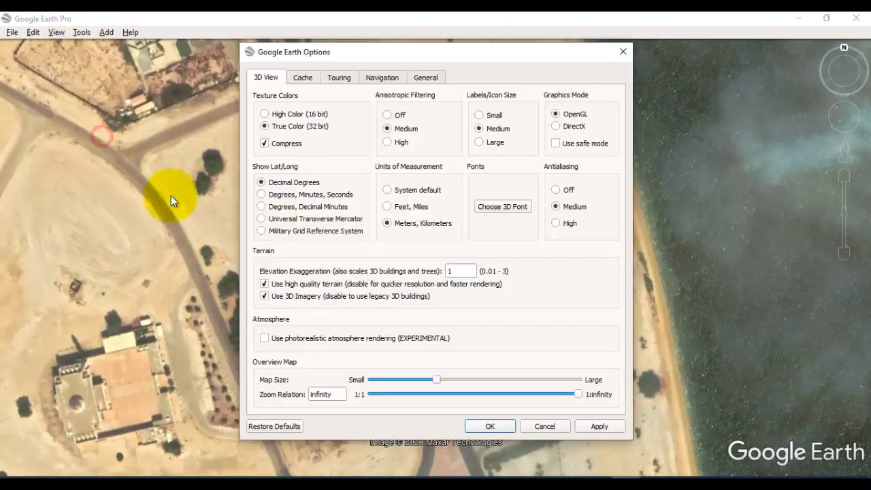
click(264, 182)
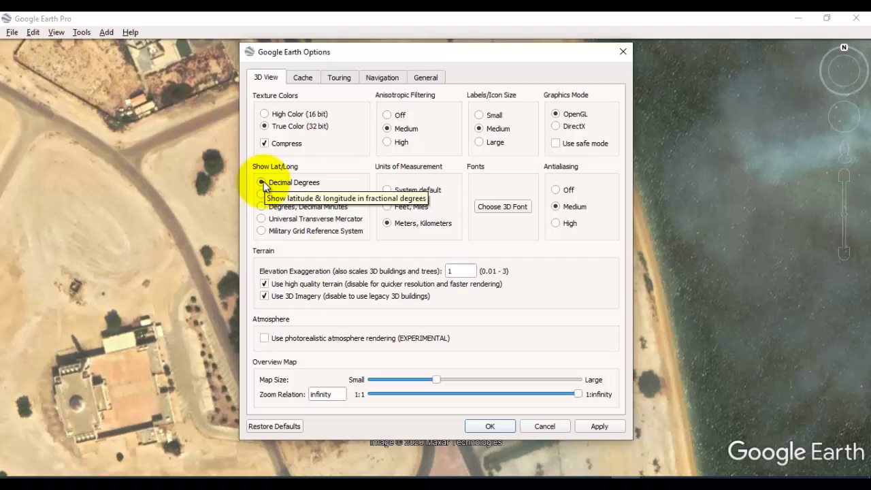
click(599, 426)
click(548, 427)
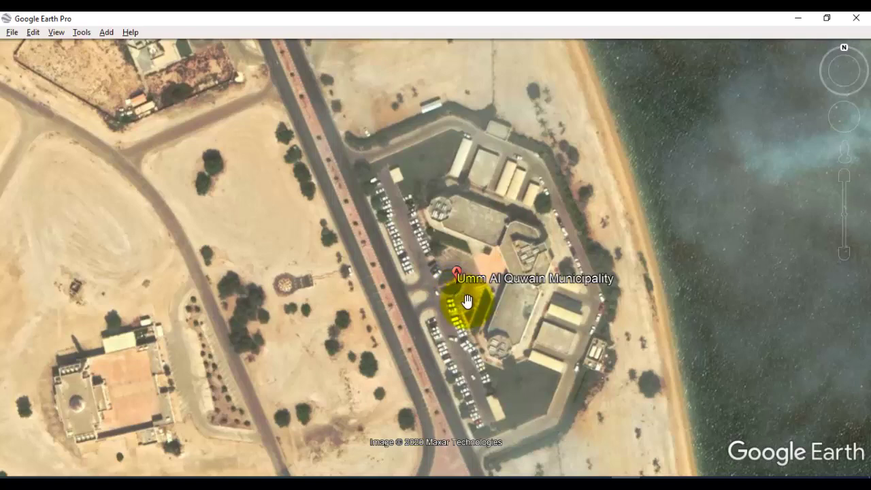
Step: Submit the placemark's copied decimal-degree coordinates to the point import in the BricsCAD Prompt History and review the captured lat-long pair
click(708, 445)
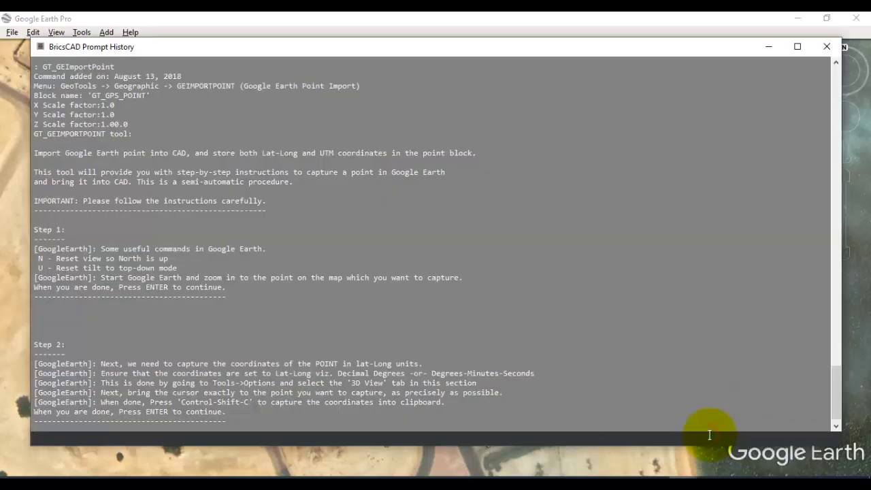
key(Return)
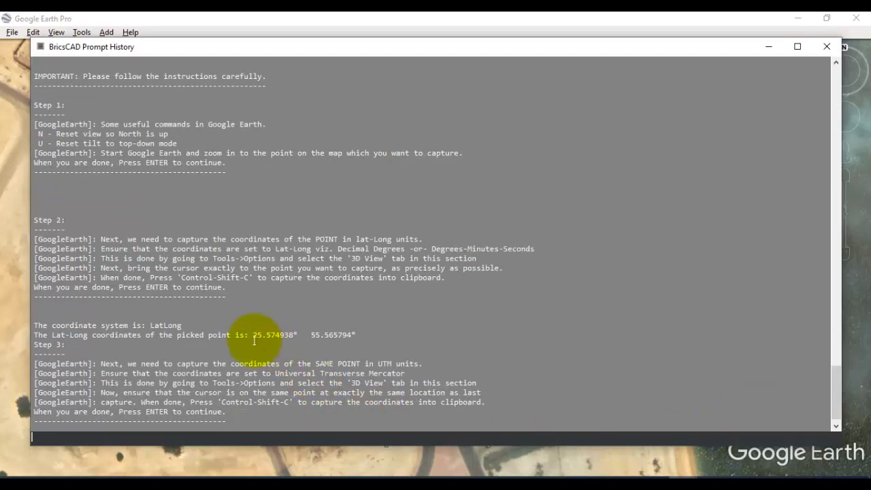
drag(252, 338, 365, 339)
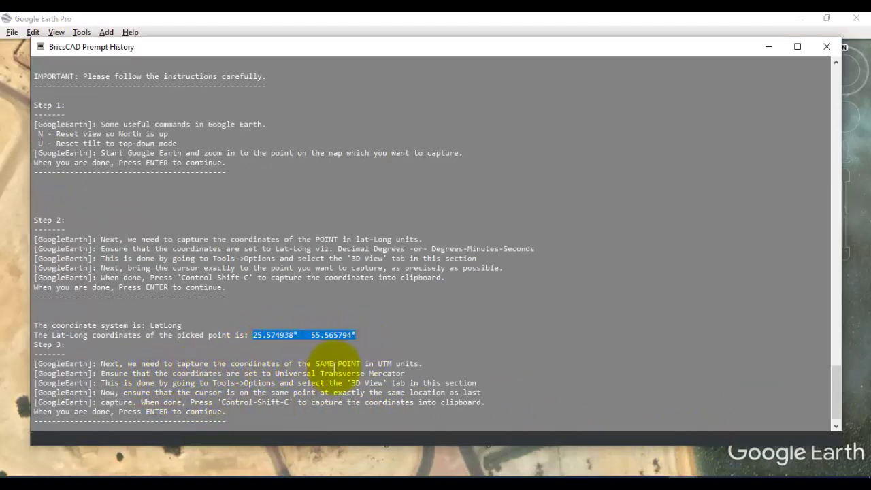
click(389, 367)
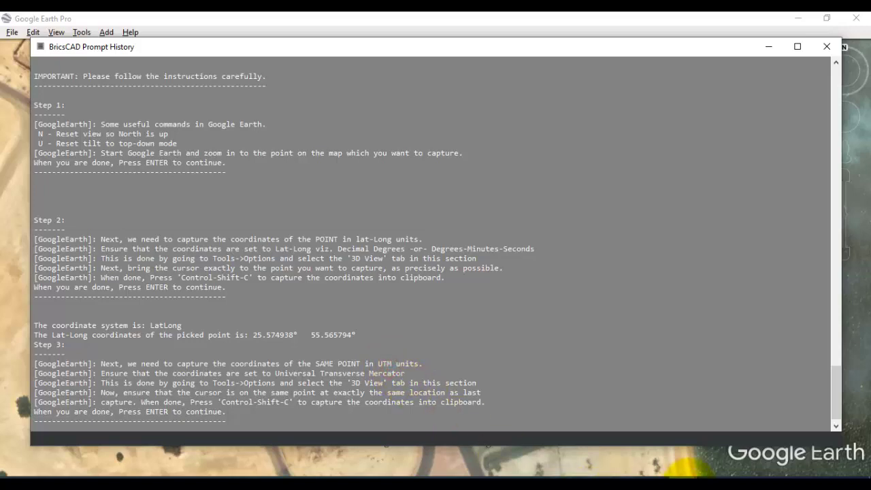
Step: Switch back to Google Earth Pro and set the Show Lat/Long format to Universal Transverse Mercator
click(616, 475)
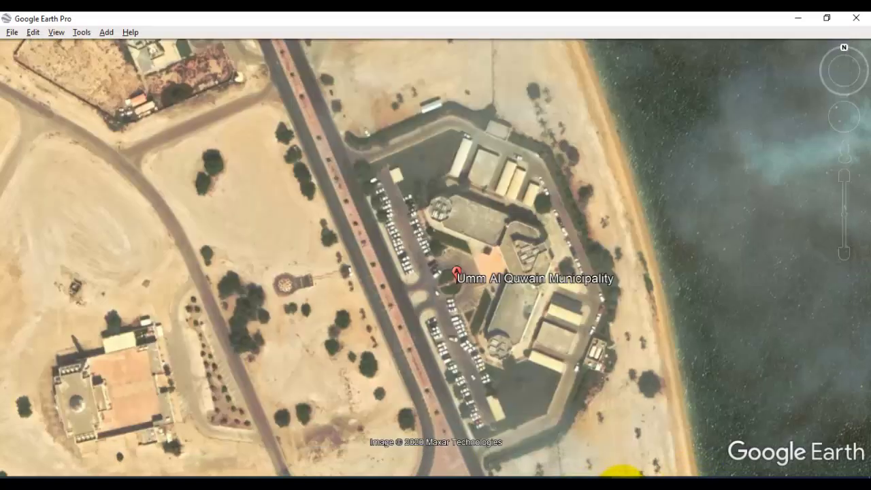
click(81, 32)
click(107, 138)
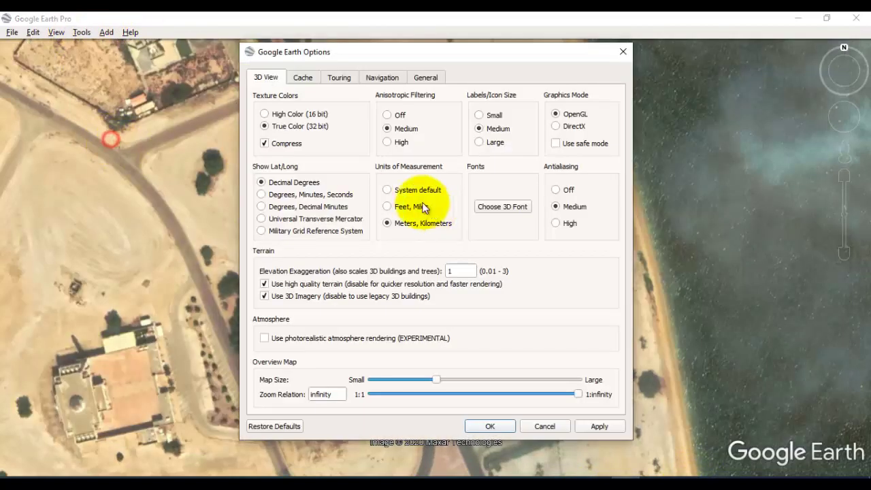
click(269, 219)
click(598, 427)
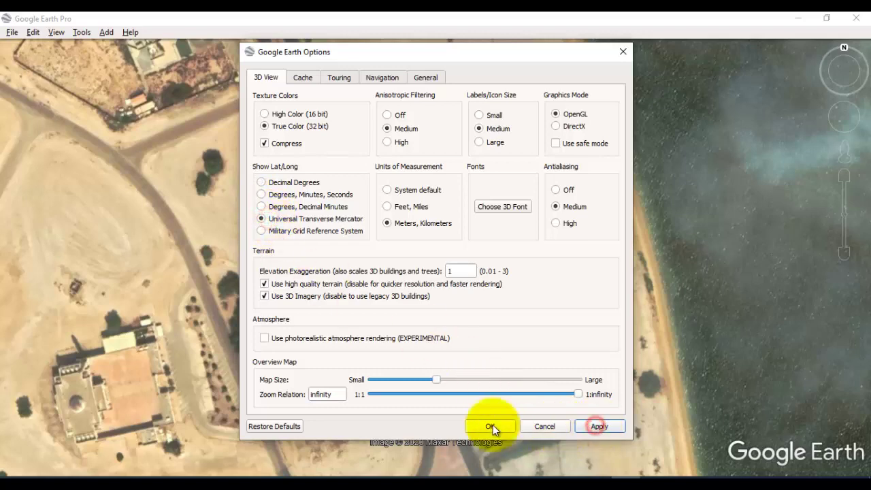
click(490, 425)
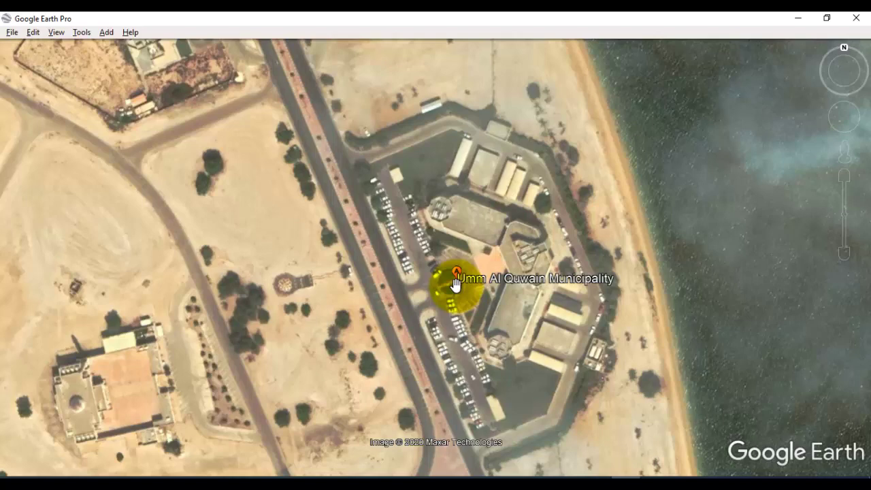
Step: Copy the same placemark point's UTM coordinates, submit them to the BricsCAD point import, and review the captured values
key(ctrl+shift+c)
click(715, 442)
key(Return)
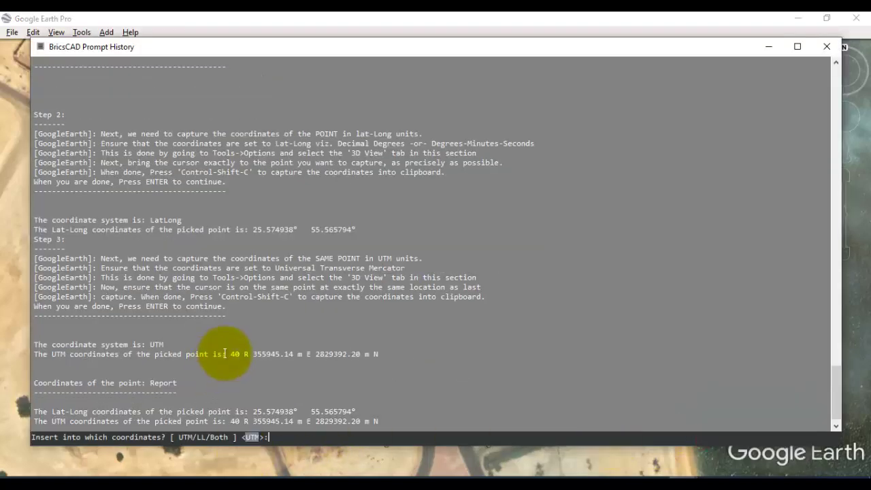
drag(230, 354, 389, 358)
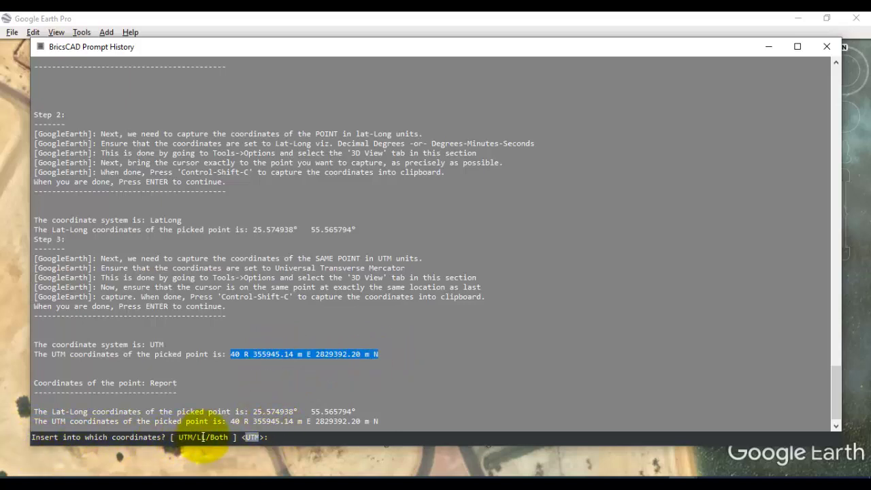
Step: Insert the captured point into the drawing using LL coordinates with point number 100
click(277, 436)
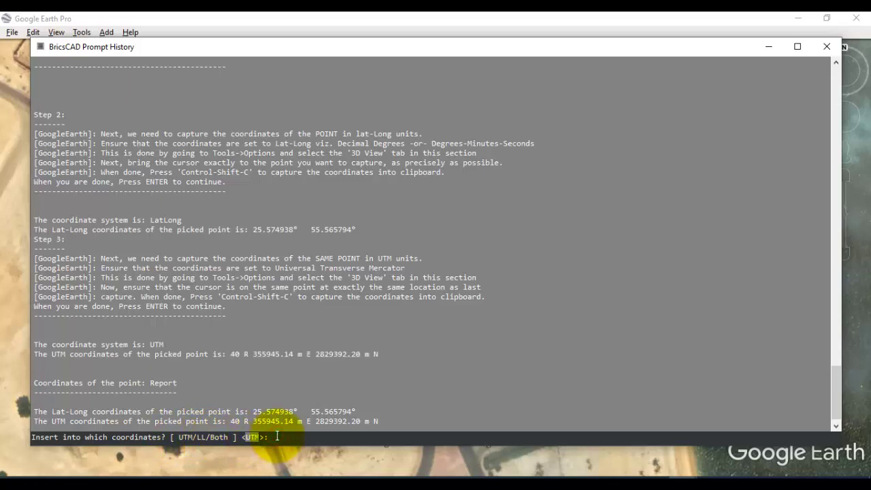
text(LL)
key(Return)
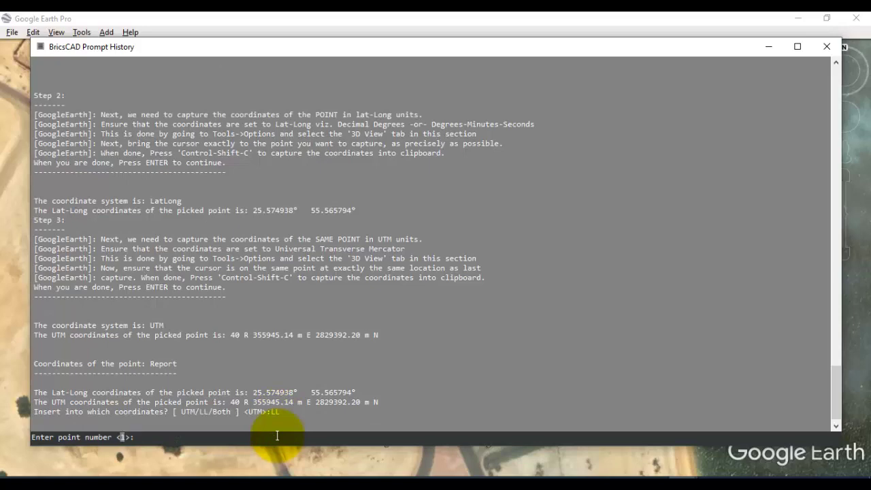
text(100)
key(Return)
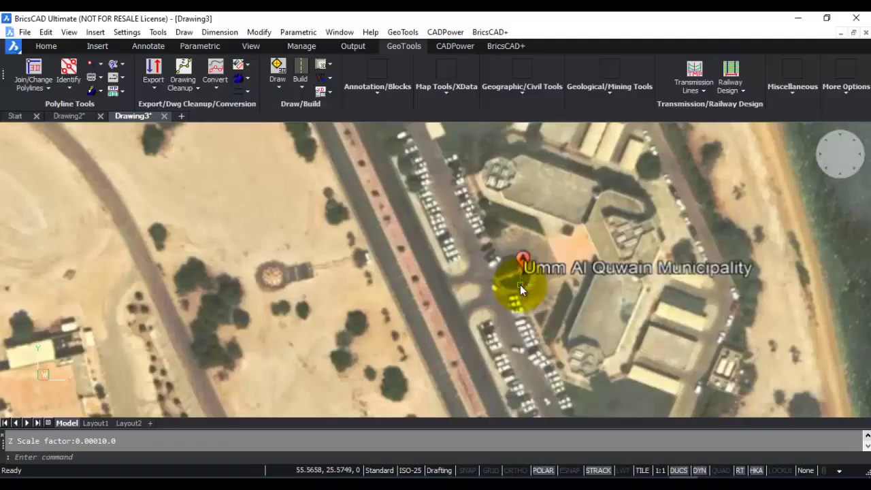
Step: Locate the imported point beside the municipality placemark and set the point display mode PDMODE to 34
click(516, 279)
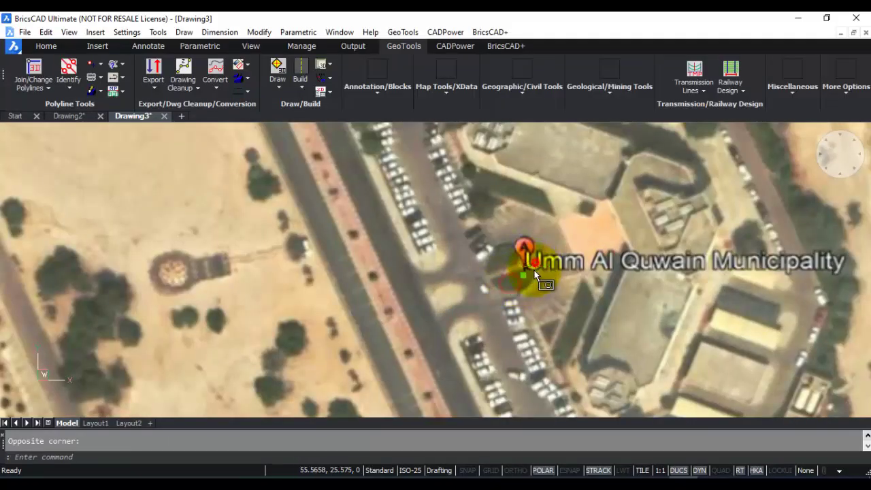
key(Escape)
text(PDMODE)
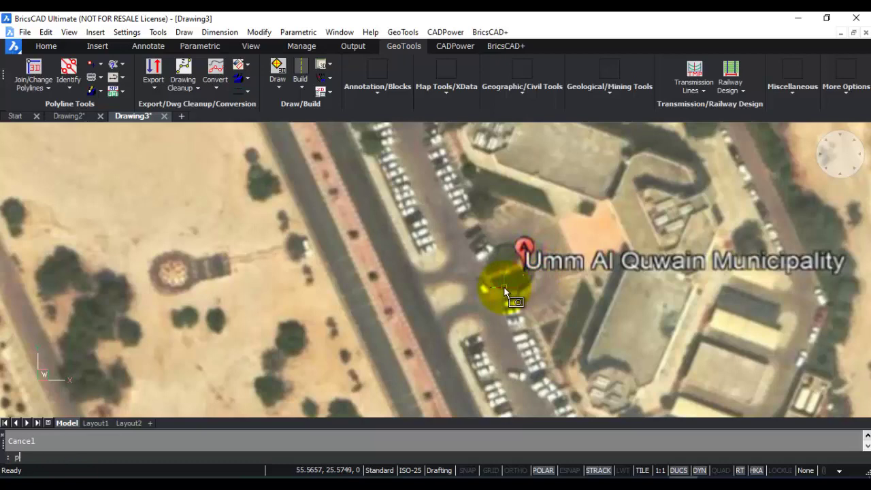
key(Return)
text(34)
key(Return)
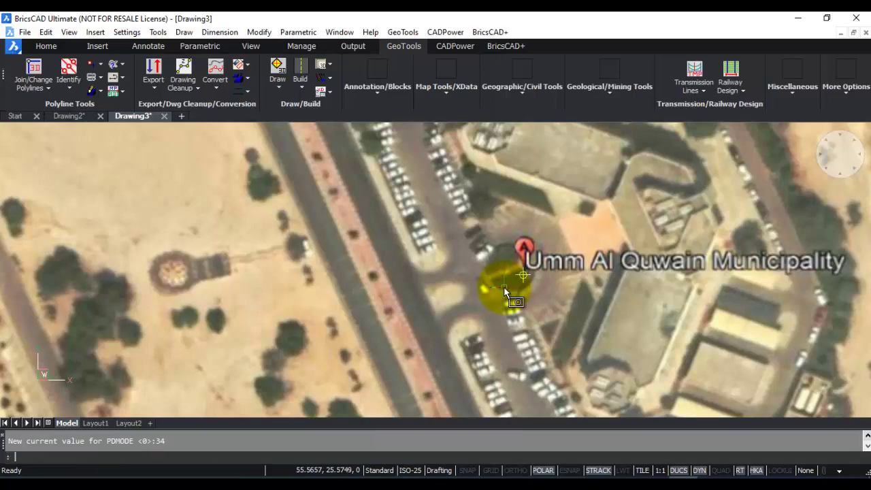
scroll(508, 277, up, 5)
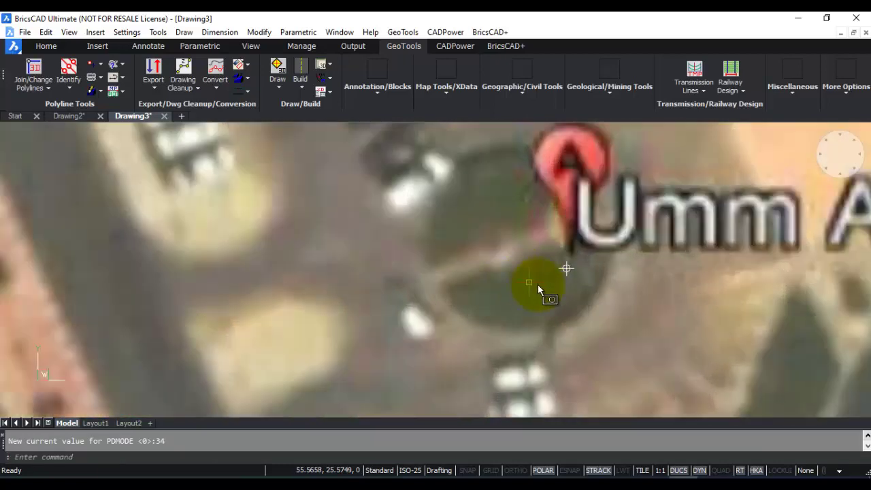
Step: Inspect the imported GPS point block's UTM coordinates, LL coordinates and point number attributes without changing them
scroll(558, 285, down, 3)
scroll(558, 289, down, 2)
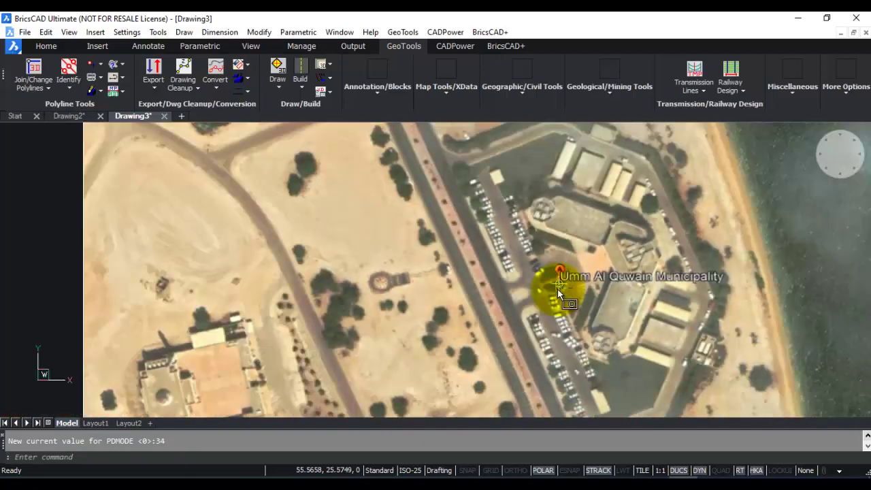
click(557, 288)
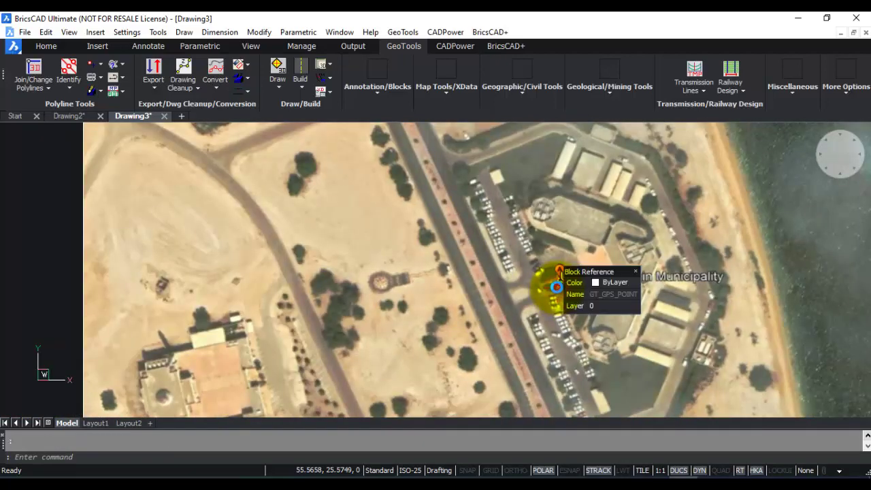
double_click(557, 287)
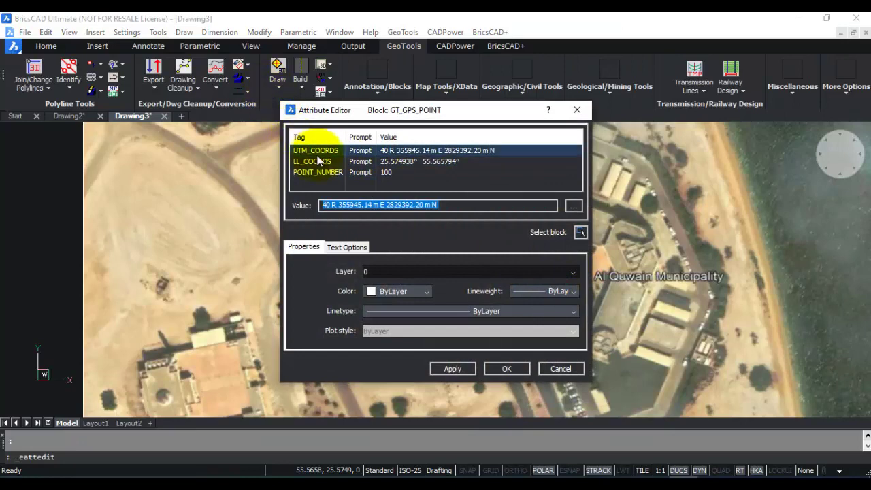
click(321, 161)
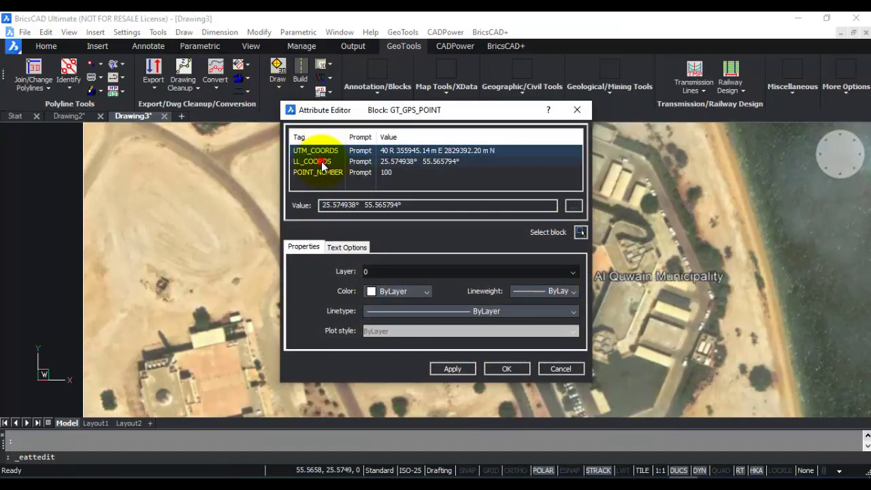
click(321, 175)
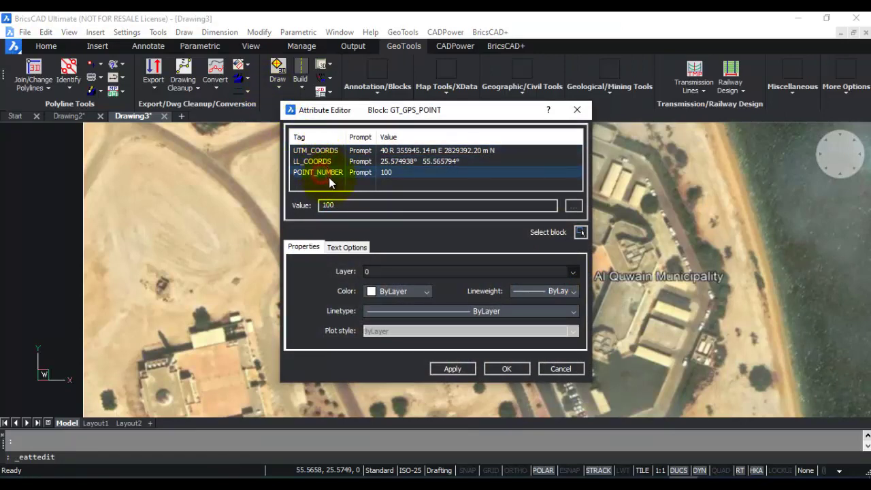
click(561, 369)
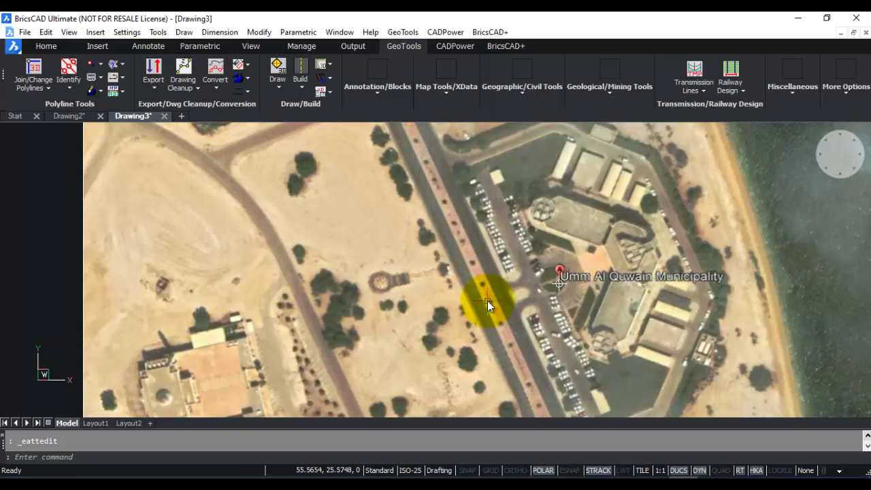
Step: Switch to Drawing2 and review the target elevation options for changing 3D polylines to 2D
key(ctrl+Tab)
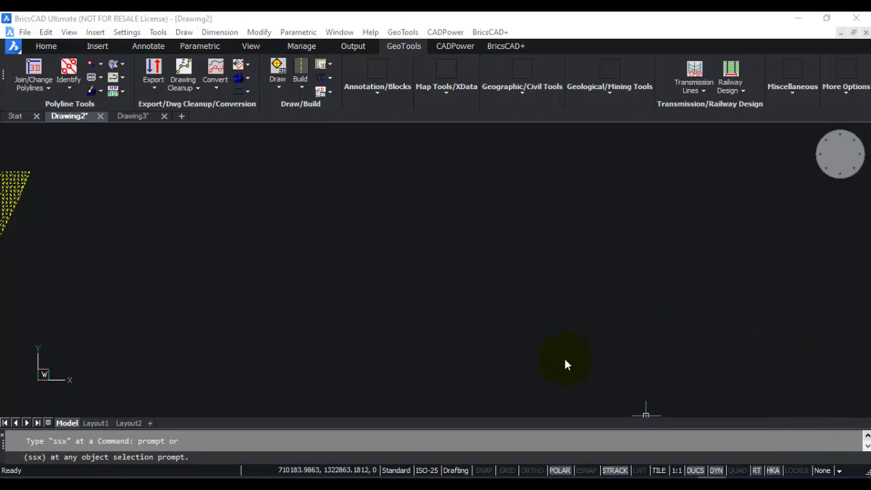
click(409, 32)
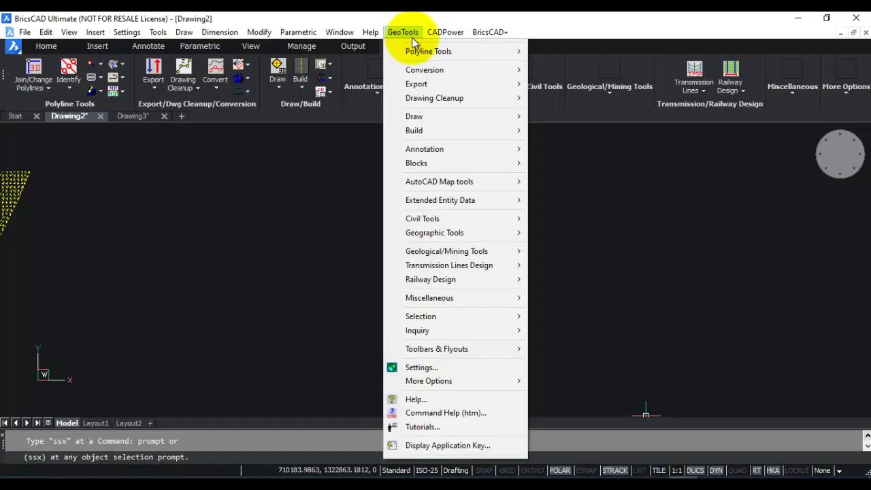
mouse_move(418, 54)
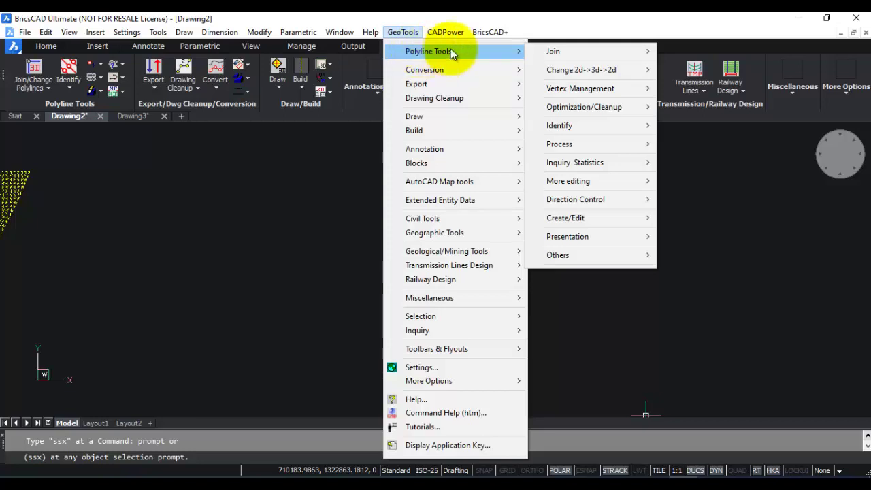
mouse_move(529, 58)
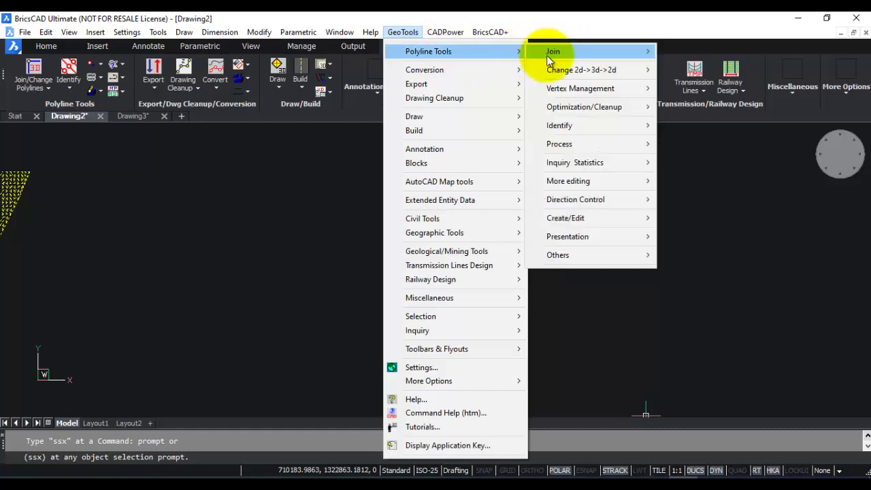
mouse_move(561, 75)
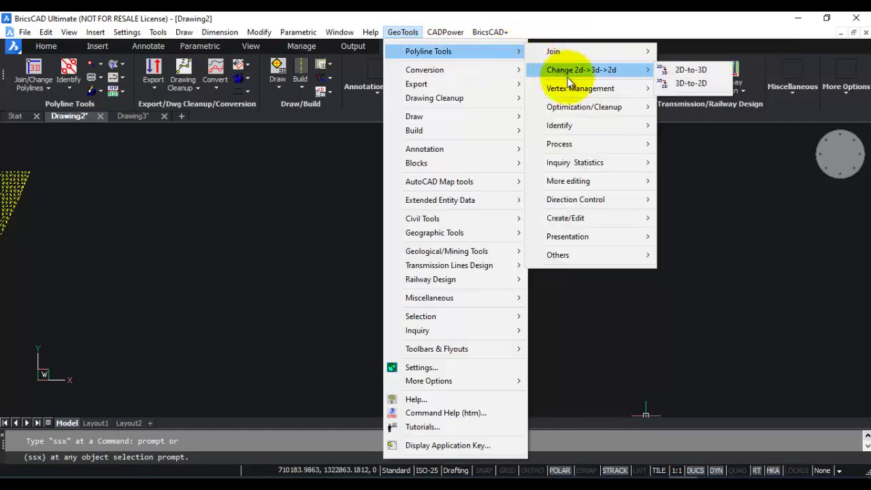
mouse_move(586, 95)
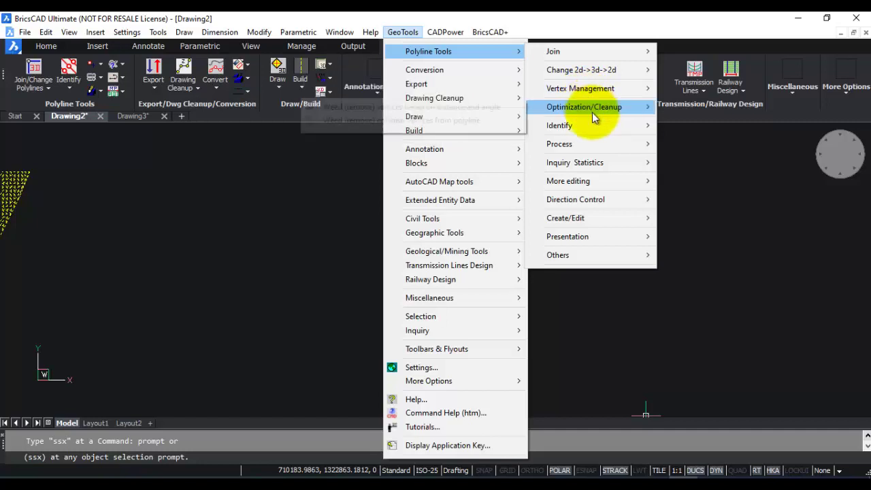
mouse_move(593, 112)
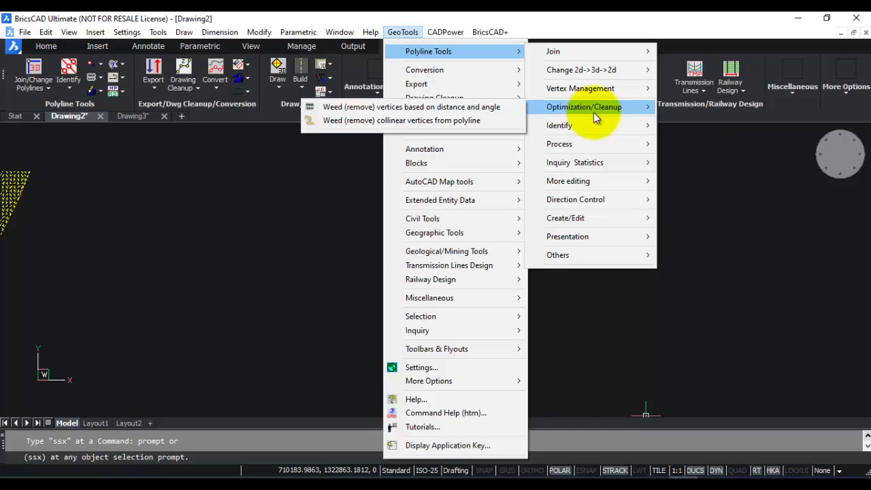
mouse_move(599, 69)
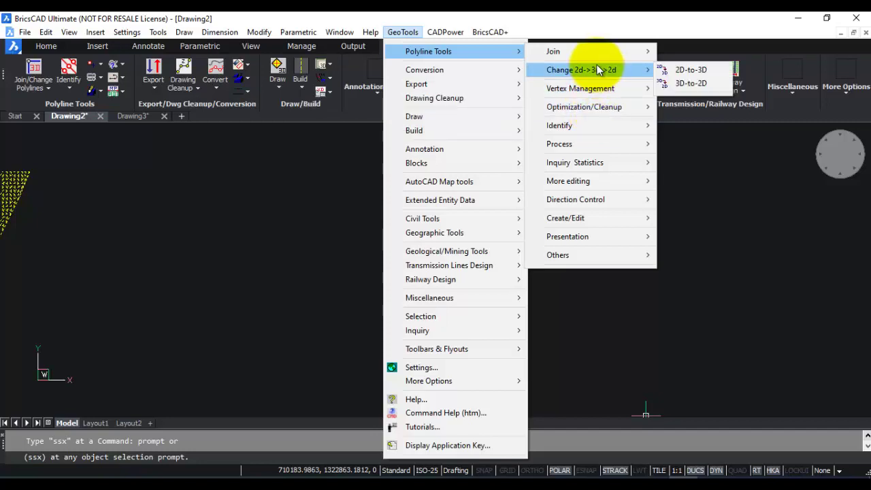
click(704, 83)
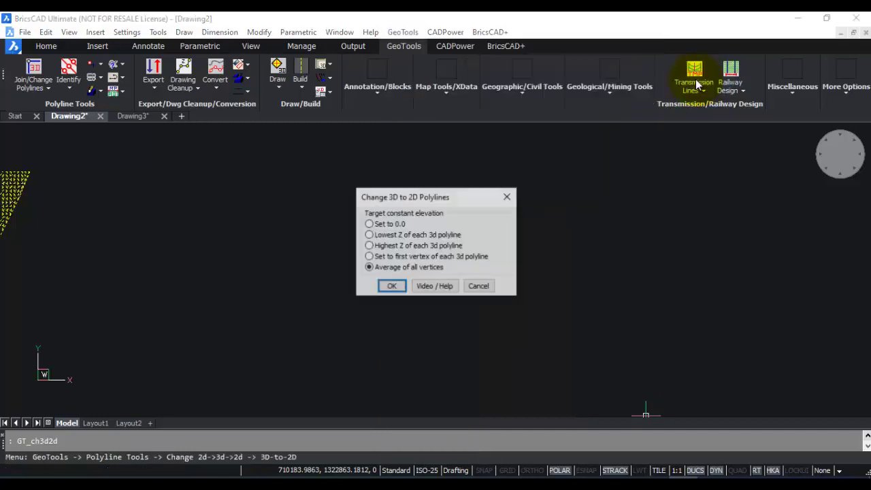
drag(457, 196, 456, 174)
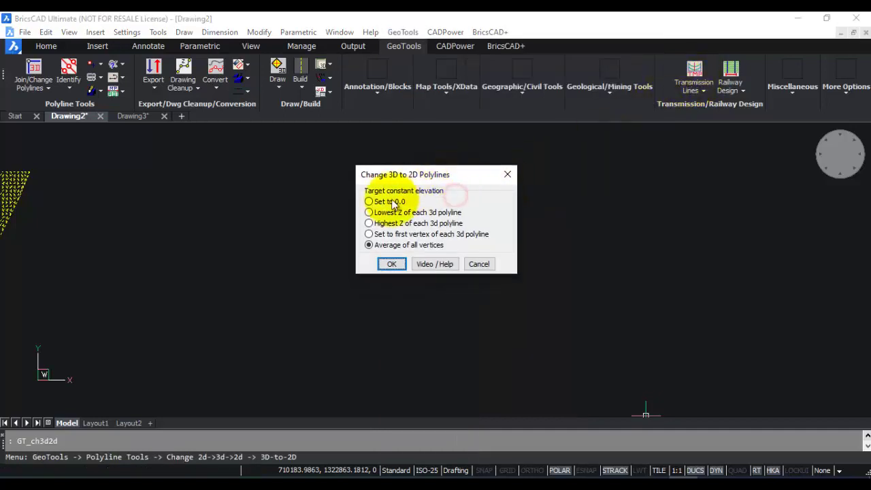
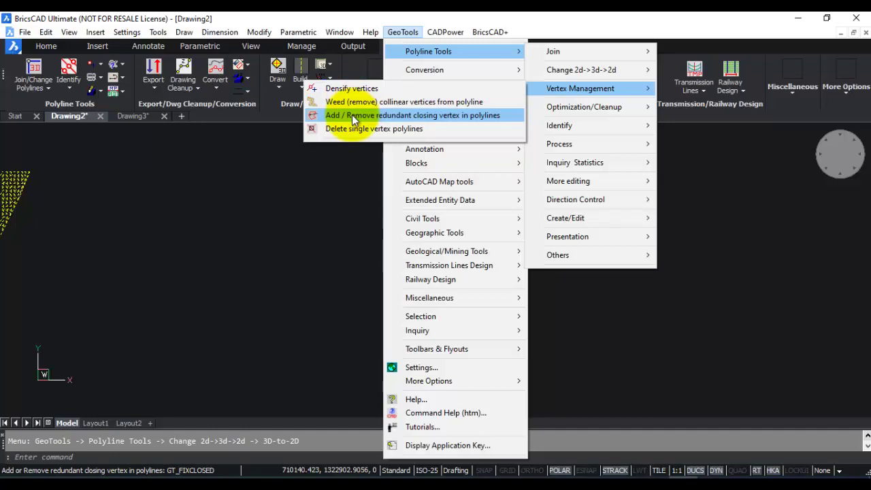
Step: Review the criteria for weeding polyline vertices by distance and angle, and leave without applying them
mouse_move(572, 110)
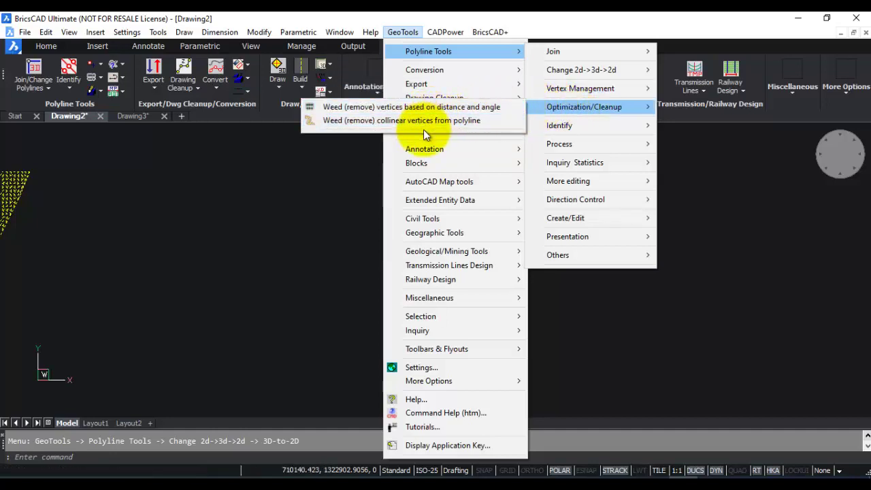
click(426, 107)
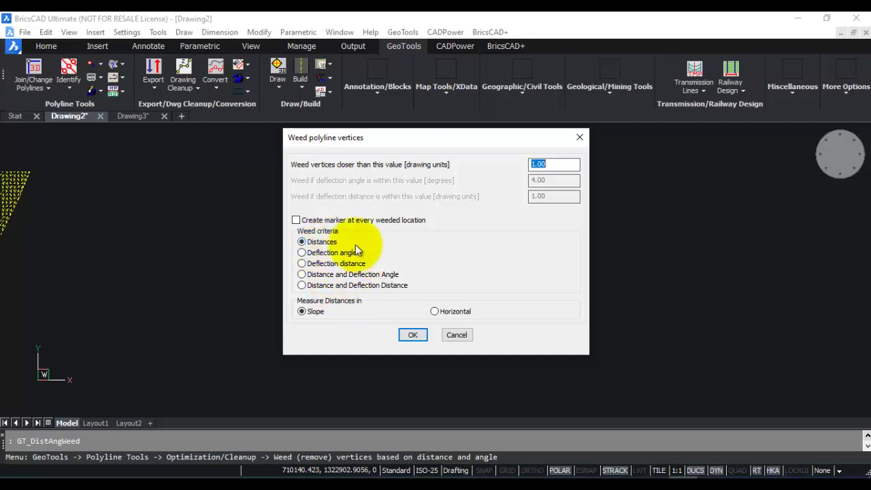
click(456, 335)
Step: Review the GeoTools polyline commands for identifying, processing, statistics, multiple editing, direction control, creation and presentation
click(402, 32)
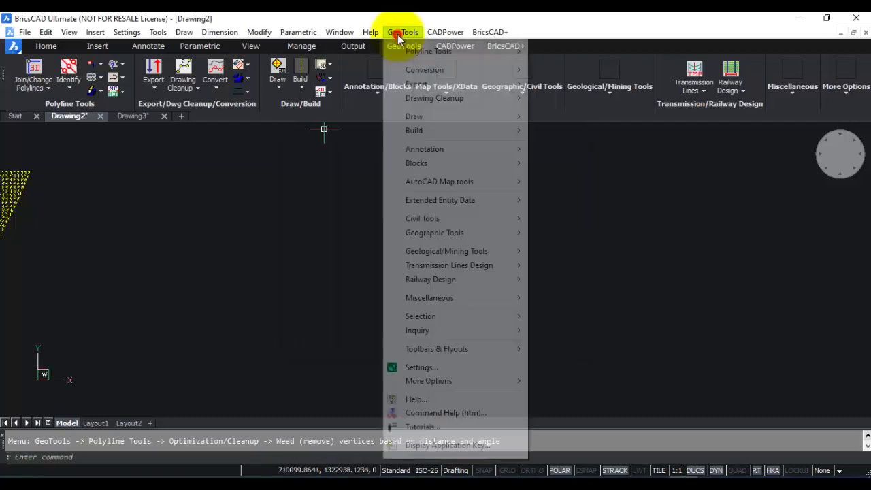
mouse_move(463, 52)
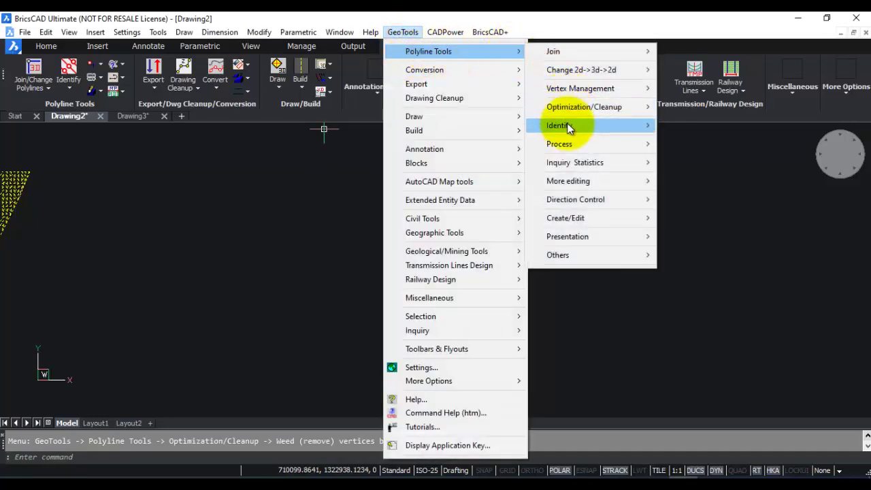
mouse_move(557, 131)
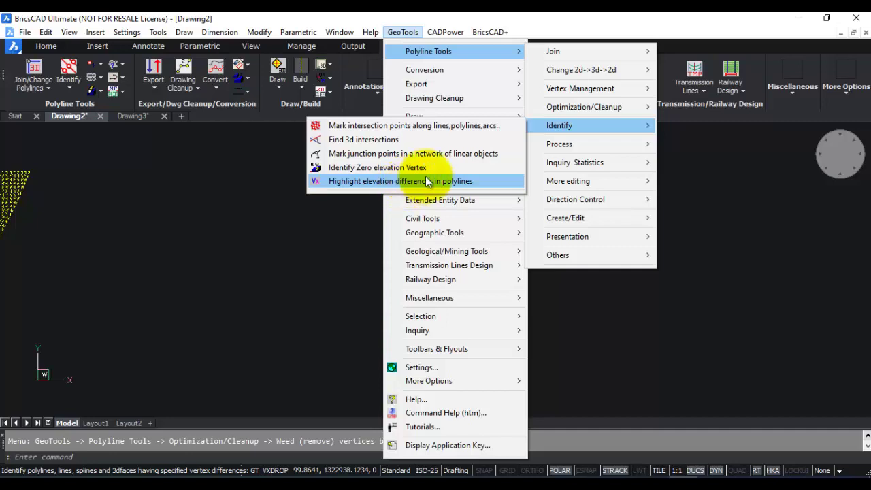
mouse_move(557, 148)
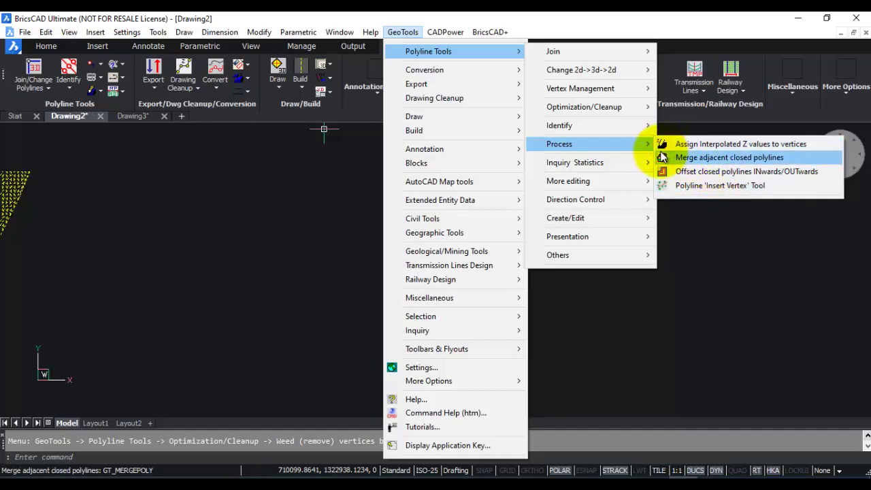
mouse_move(633, 162)
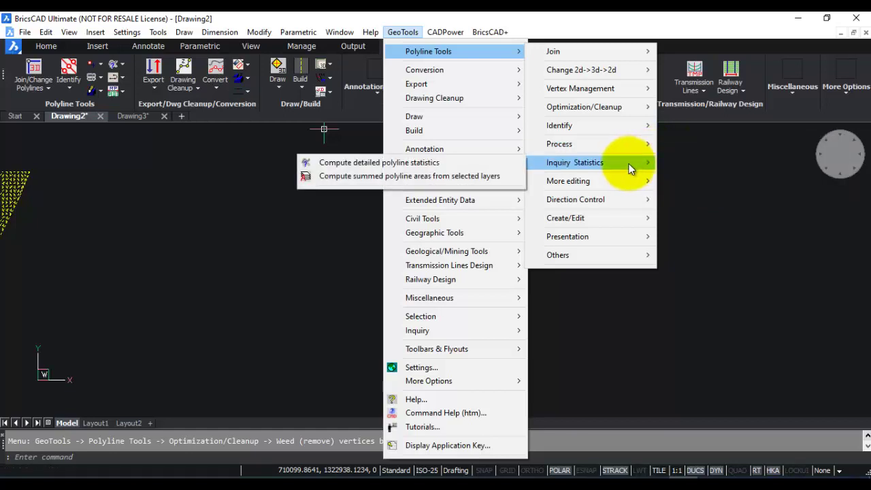
mouse_move(614, 180)
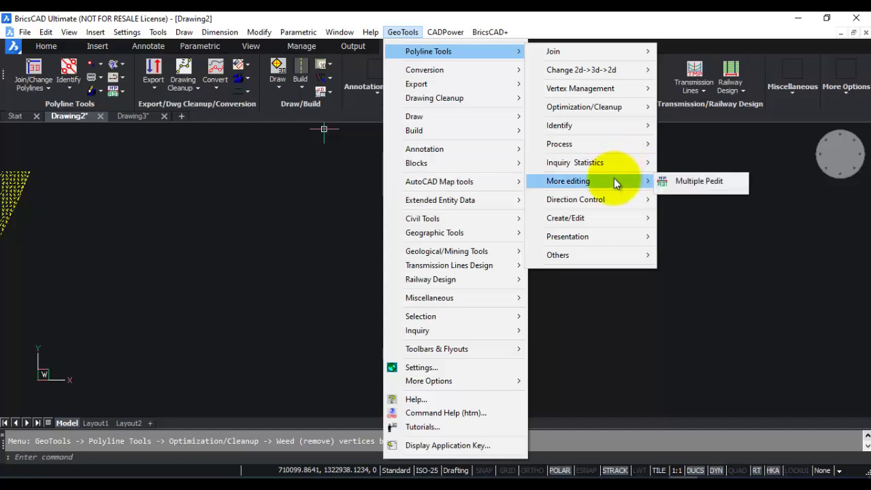
mouse_move(606, 199)
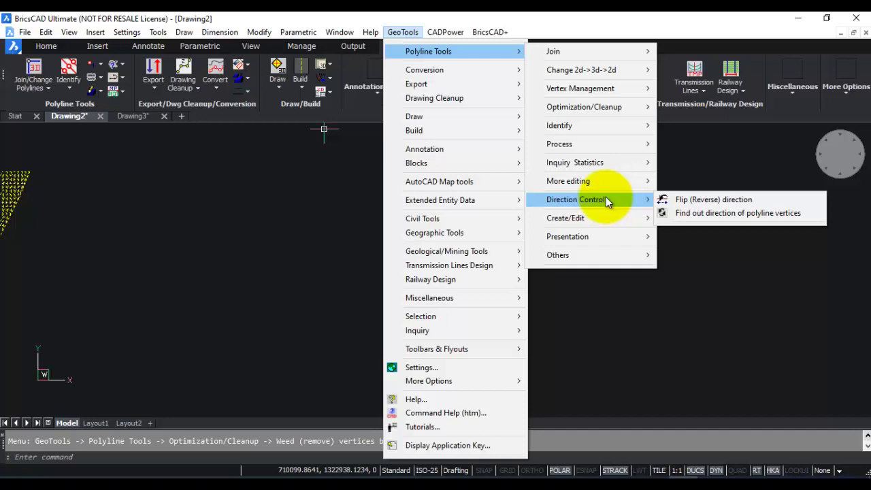
mouse_move(601, 218)
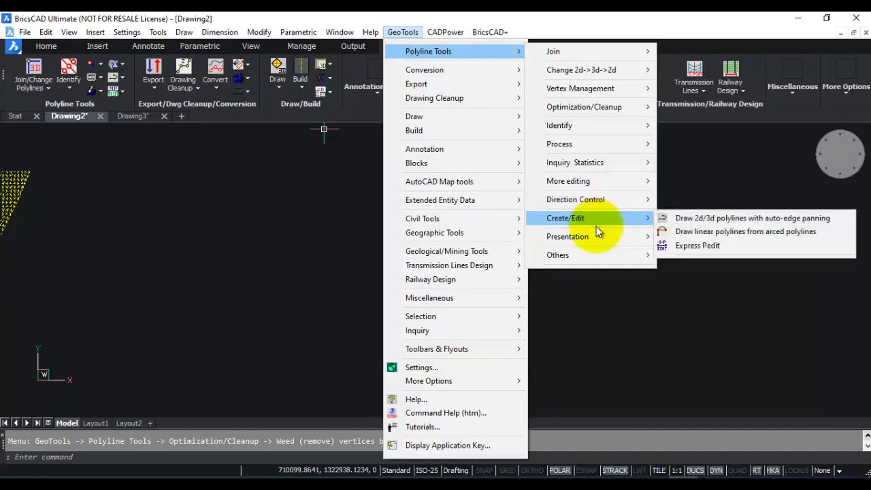
mouse_move(594, 236)
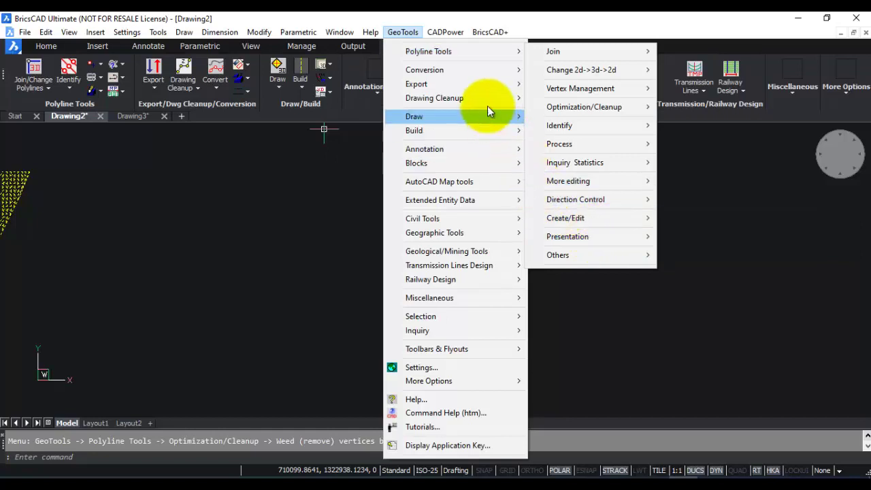
Step: Review the GeoTools drawing and building commands, including Parcel-Lots, 3D polyline offsets, draping, polygon splitting and object data management
mouse_move(421, 116)
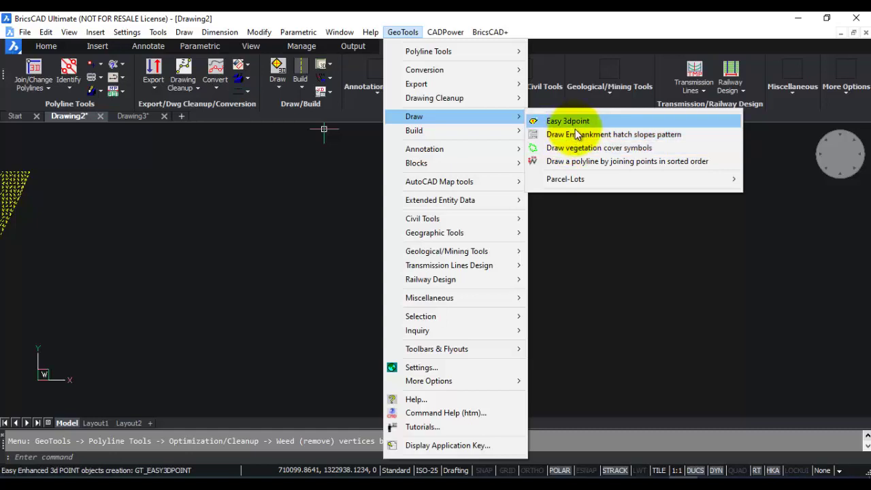
mouse_move(576, 178)
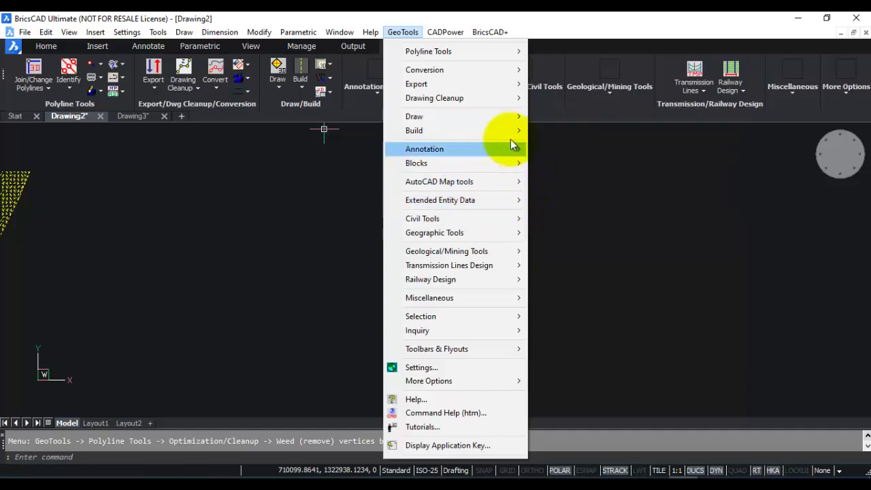
mouse_move(491, 118)
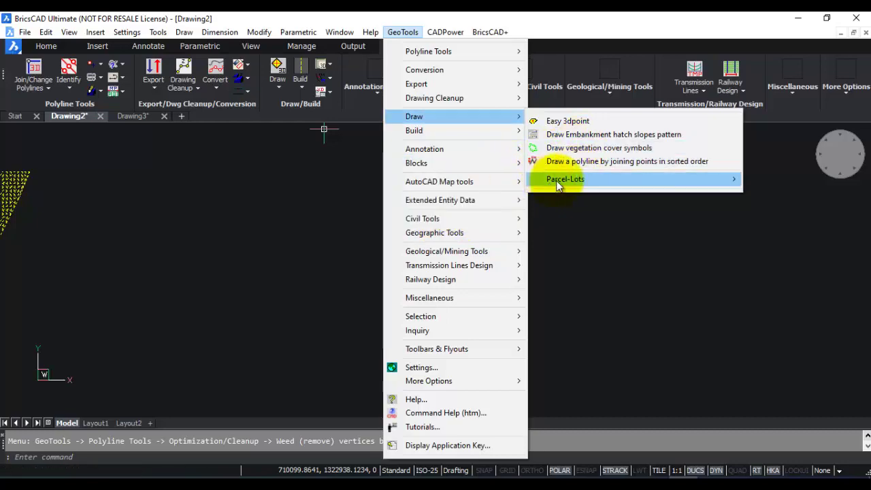
mouse_move(499, 133)
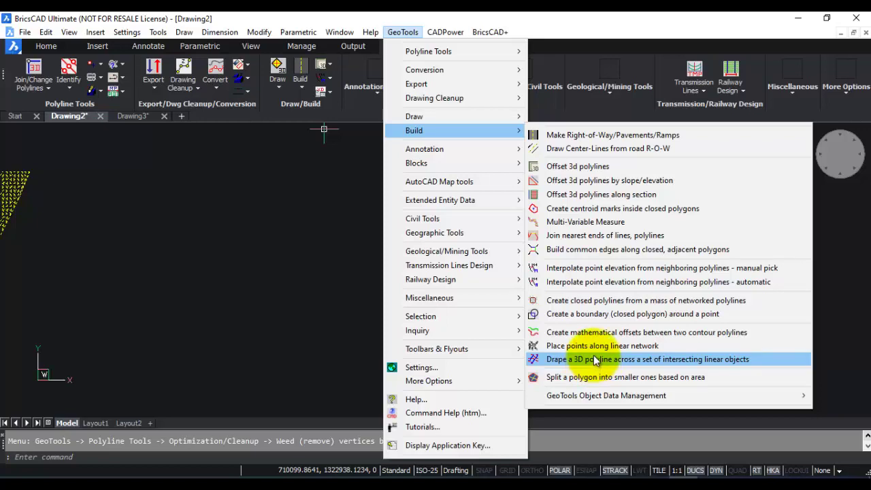
mouse_move(604, 395)
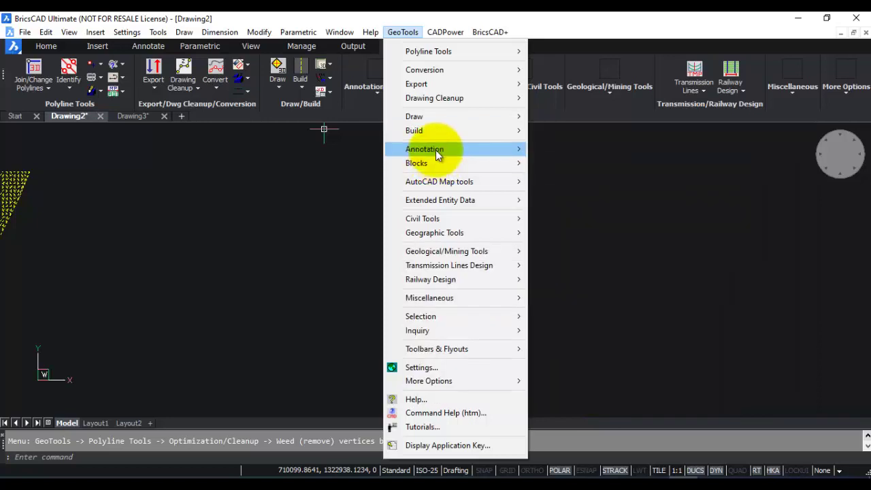
Step: Review the GeoTools annotation, AutoCAD Map, civil, geographic, geological/mining, transmission line, miscellaneous and inquiry commands
mouse_move(443, 149)
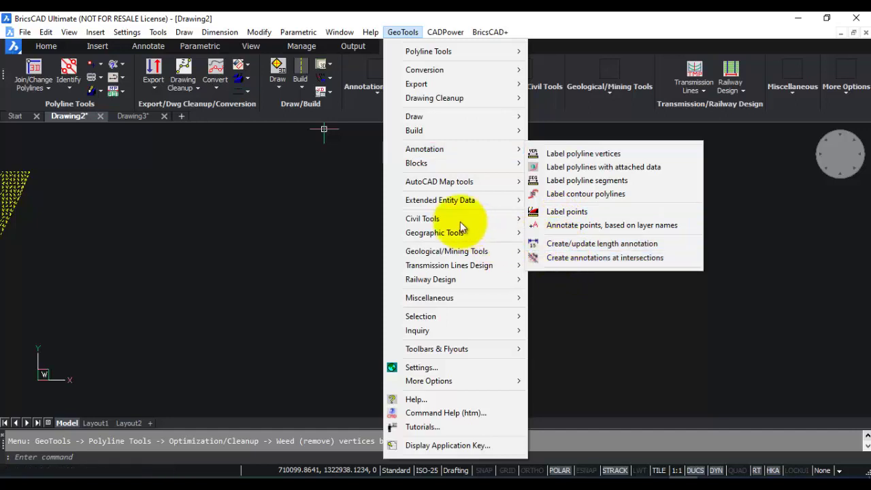
mouse_move(436, 184)
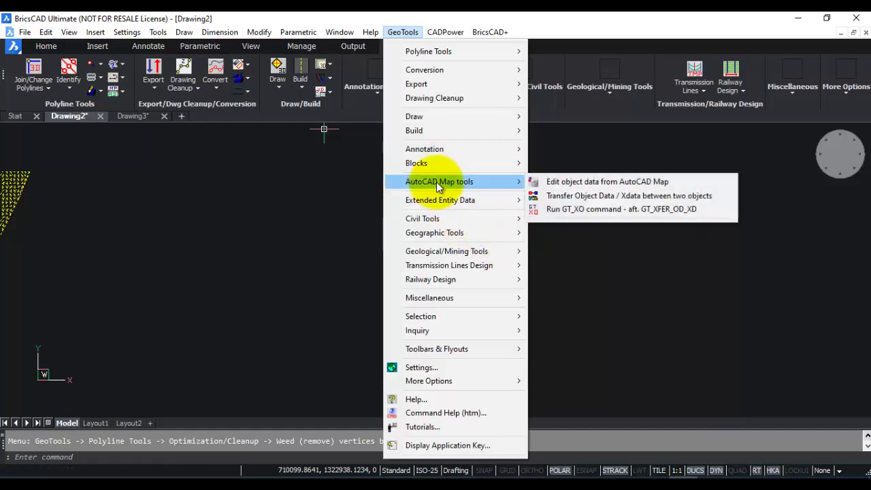
mouse_move(473, 220)
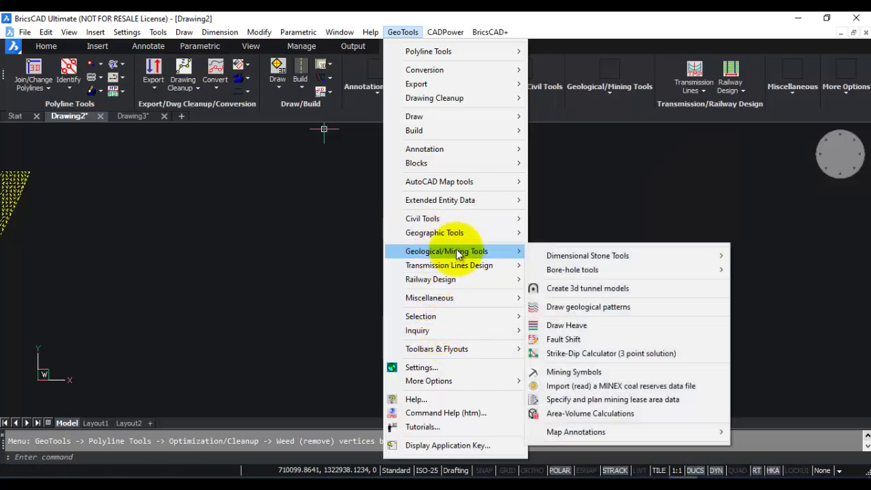
mouse_move(450, 235)
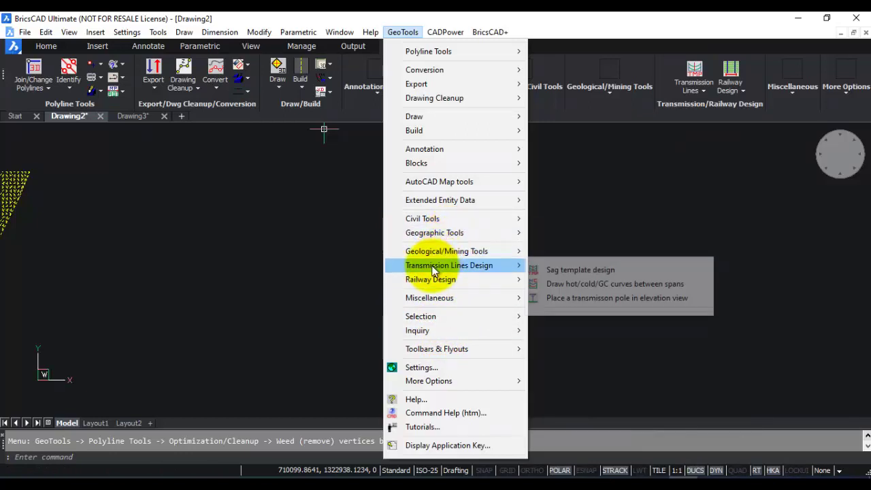
mouse_move(433, 259)
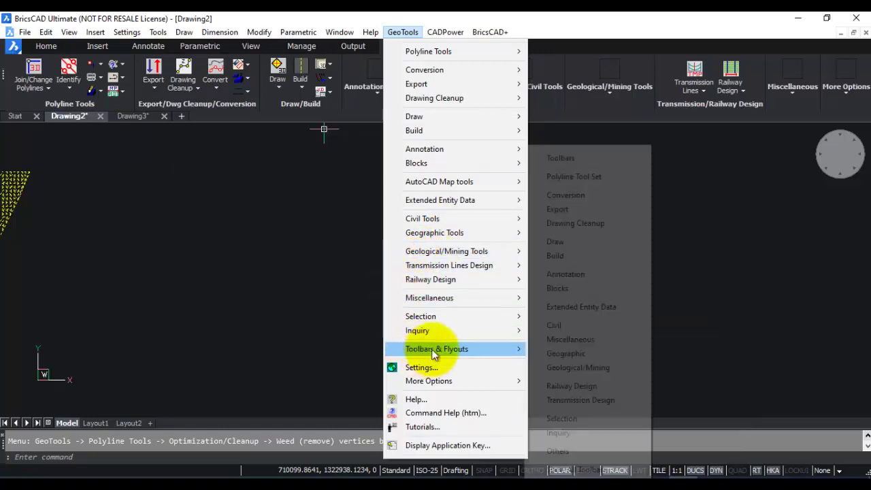
mouse_move(439, 303)
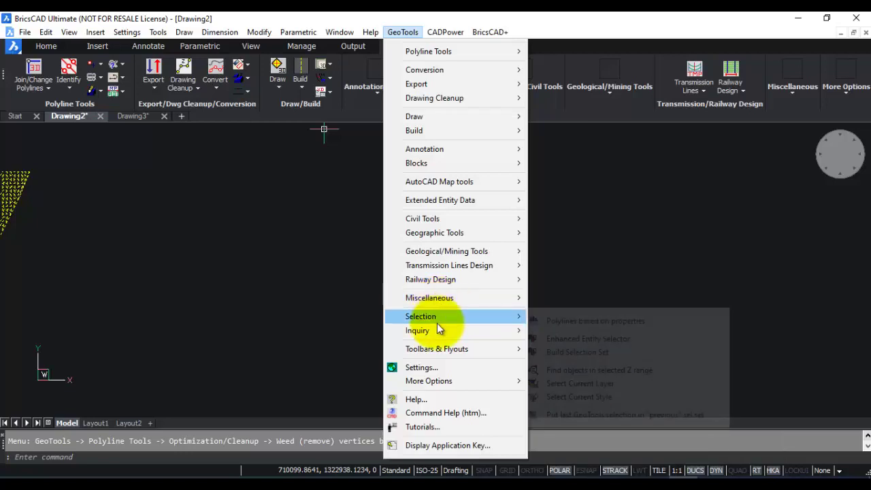
mouse_move(438, 334)
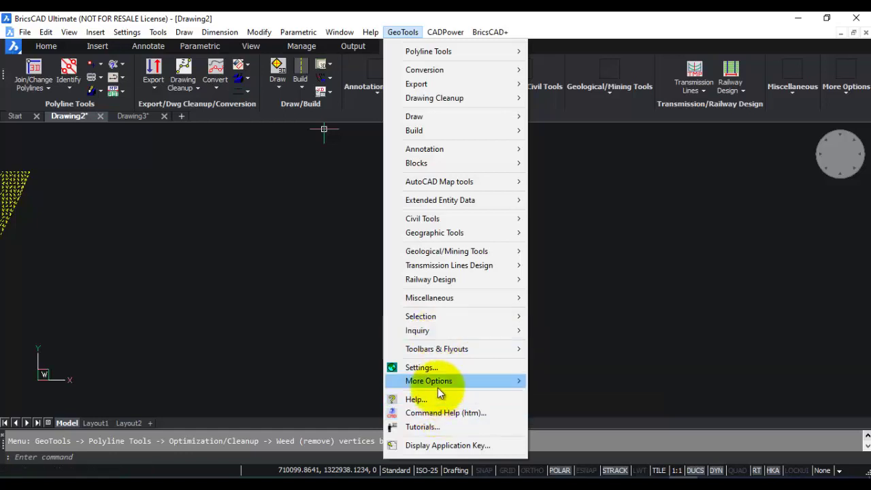
Step: Search both GeoTools and CADPower command names and descriptions for "civil", review the listing and close it
mouse_move(438, 386)
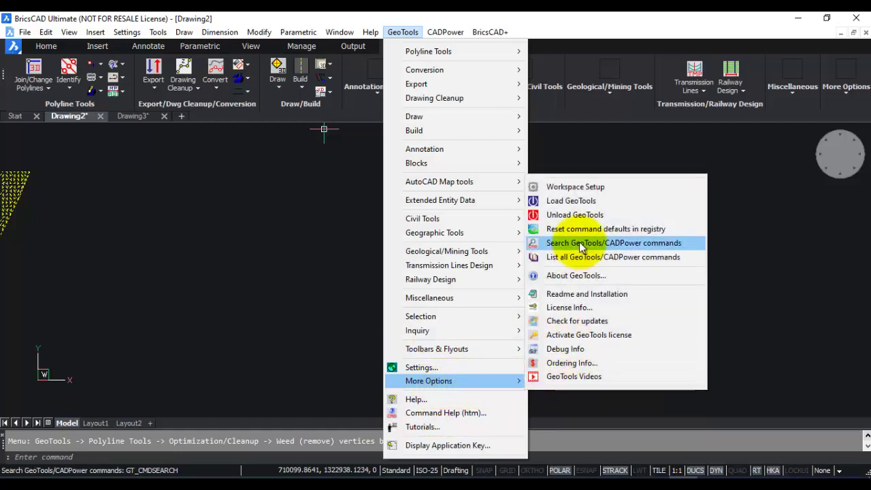
click(579, 243)
click(506, 186)
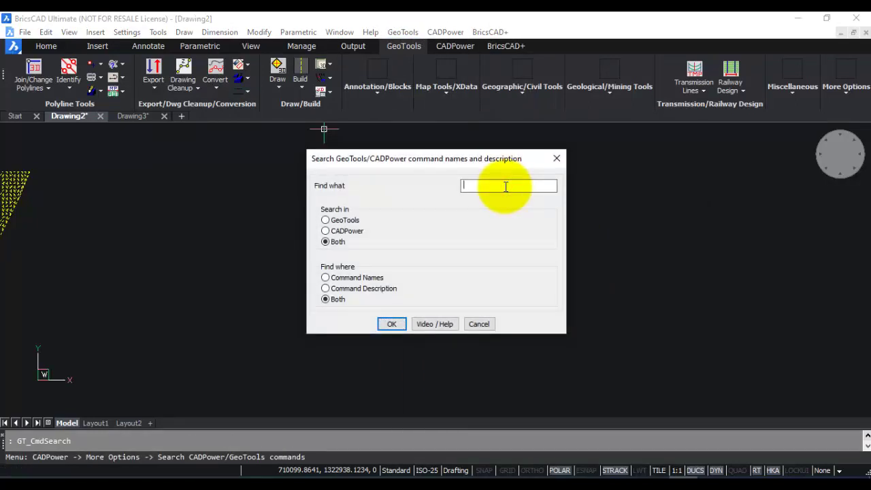
text(civil)
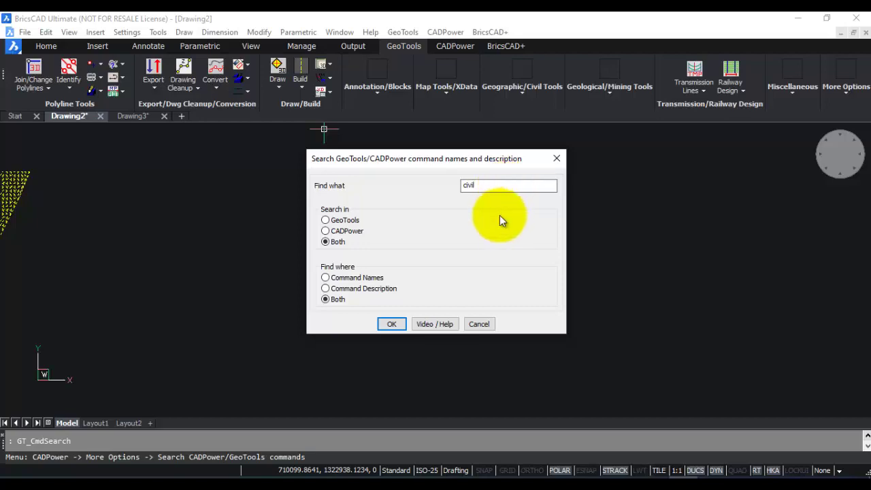
click(391, 324)
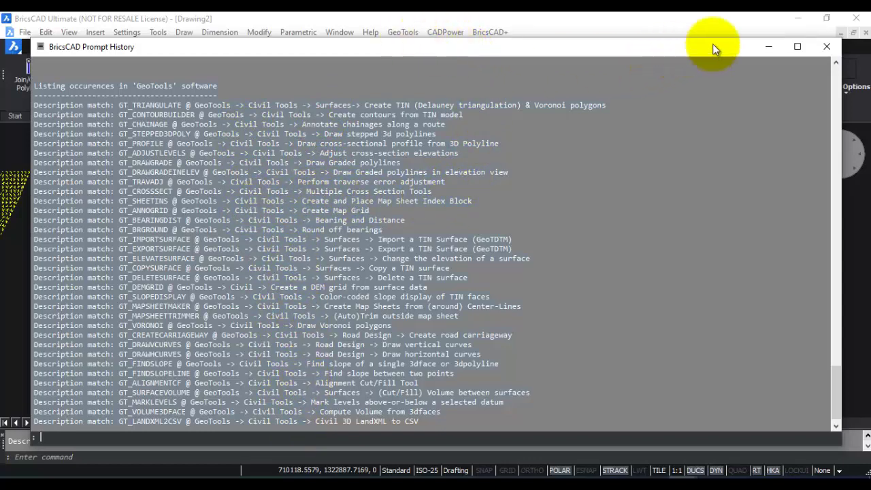
click(827, 46)
Step: Review the GeoTools/CADPower command search options again and leave without running a search
click(403, 32)
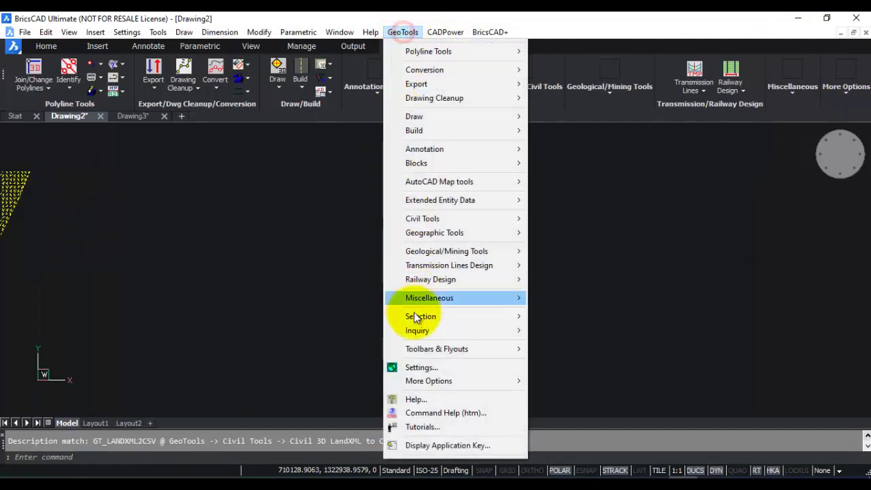
mouse_move(434, 381)
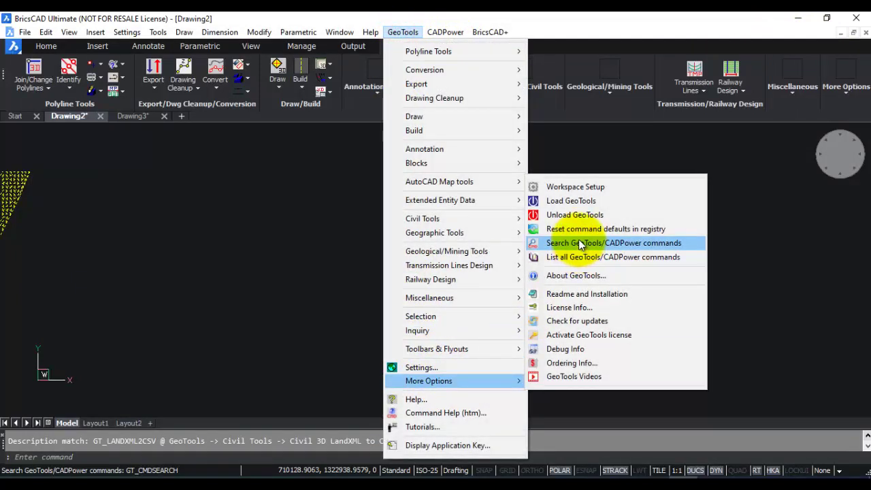
click(579, 243)
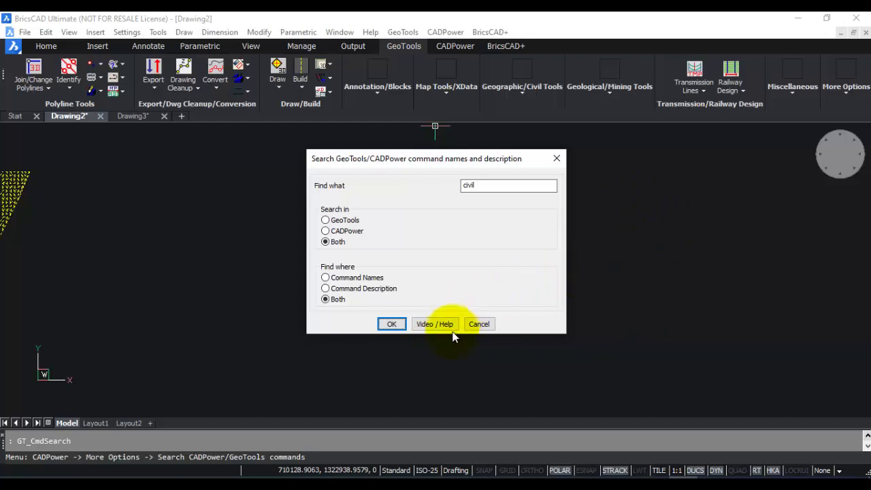
click(476, 326)
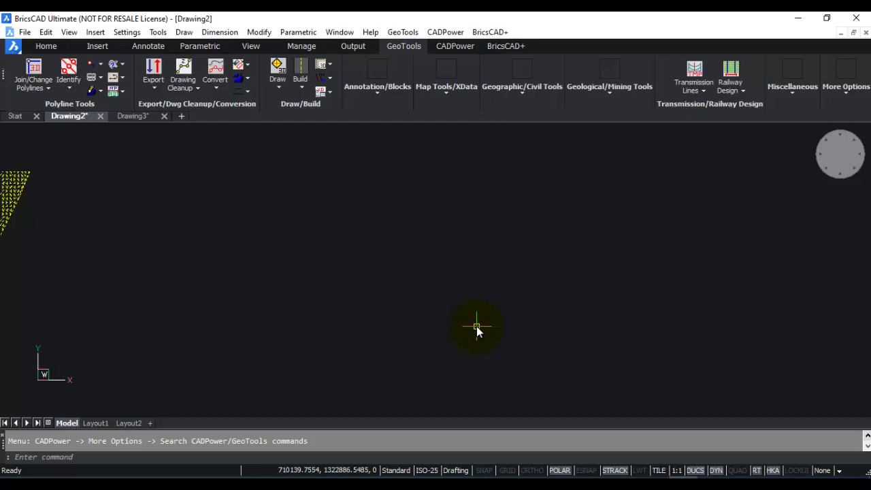
Step: Review the miscellaneous GeoTools commands, such as exploding objects while retaining their object table and extended entity data
key(alt+g)
mouse_move(437, 297)
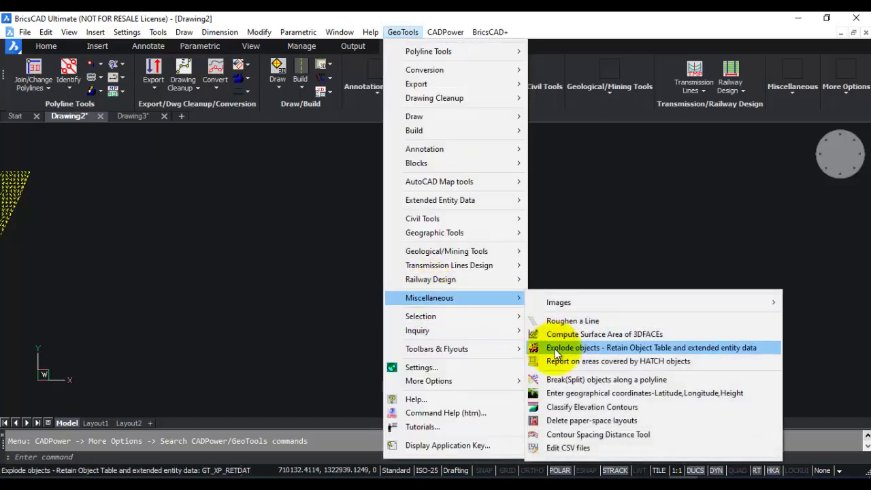